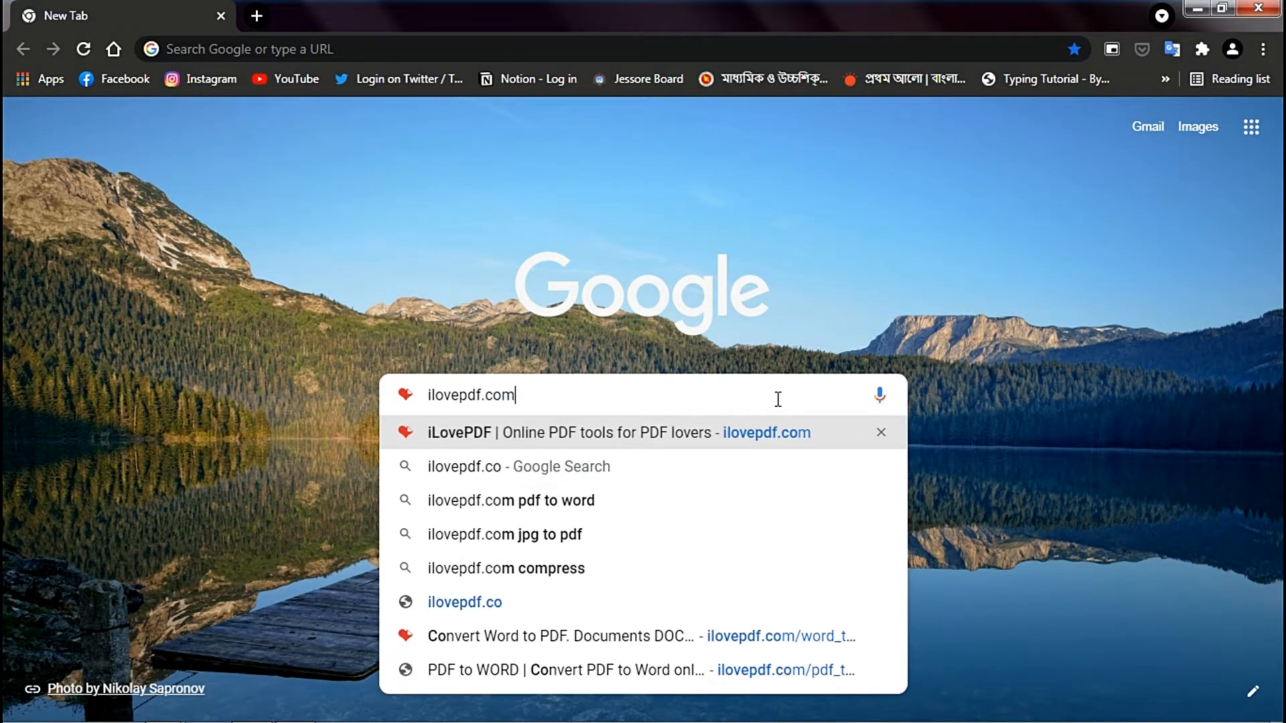
- Open the ilovepdf.com website and look over the PDF tools offered on its home page
{"action": "key", "text": "Return"}
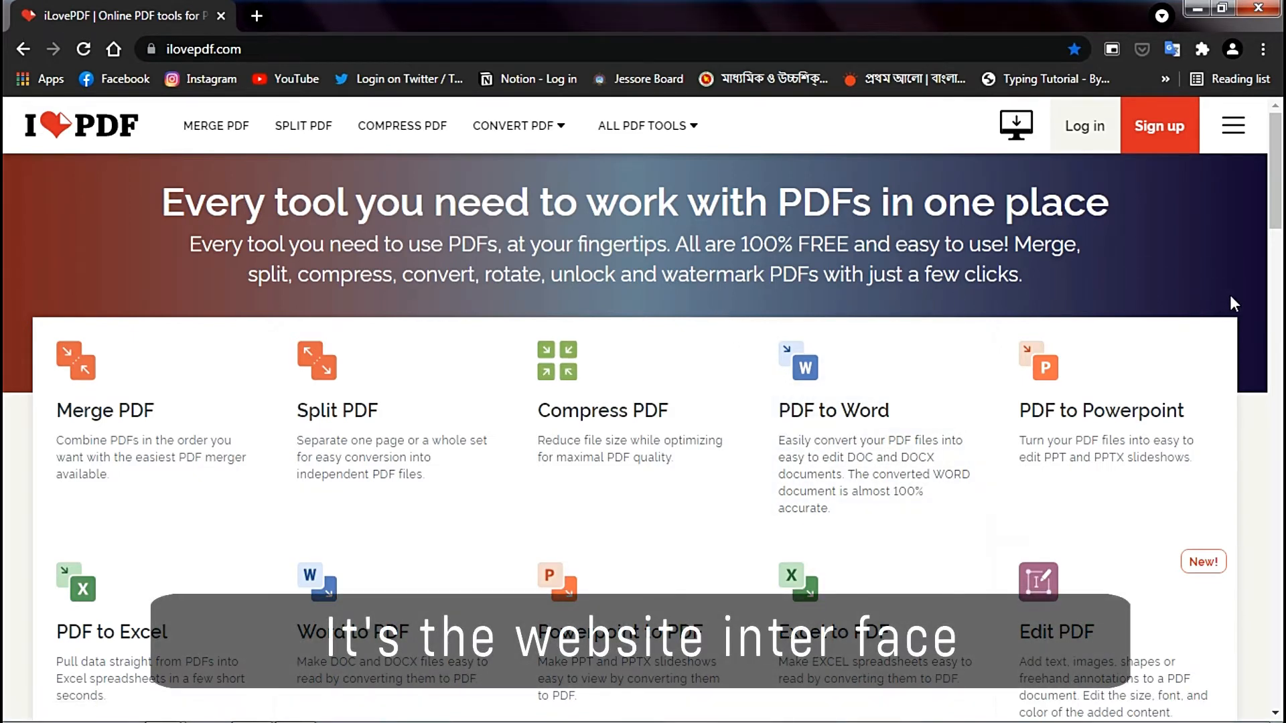
{"action": "scroll", "coordinate": [1230, 298], "scroll_direction": "down", "scroll_amount": 2}
{"action": "scroll", "coordinate": [1229, 298], "scroll_direction": "up", "scroll_amount": 2}
{"action": "scroll", "coordinate": [1233, 302], "scroll_direction": "down", "scroll_amount": 2}
{"action": "scroll", "coordinate": [1234, 304], "scroll_direction": "down", "scroll_amount": 10}
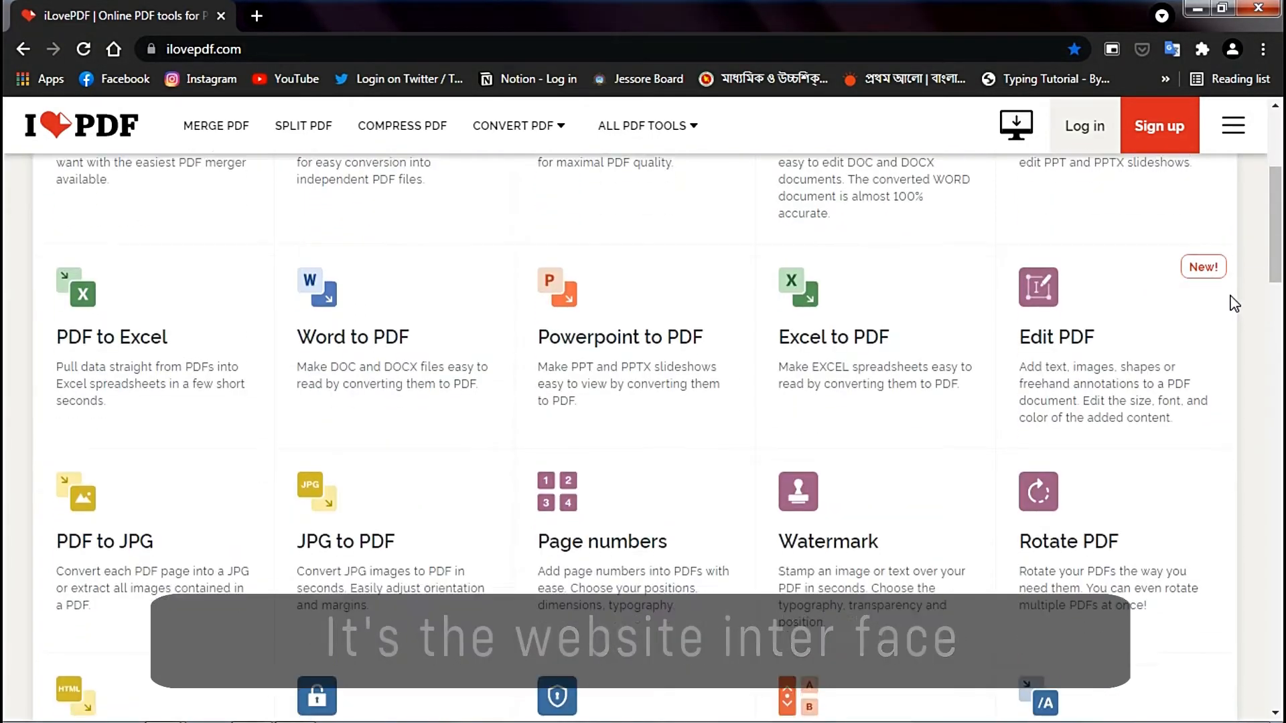
{"action": "scroll", "coordinate": [1234, 303], "scroll_direction": "down", "scroll_amount": 4}
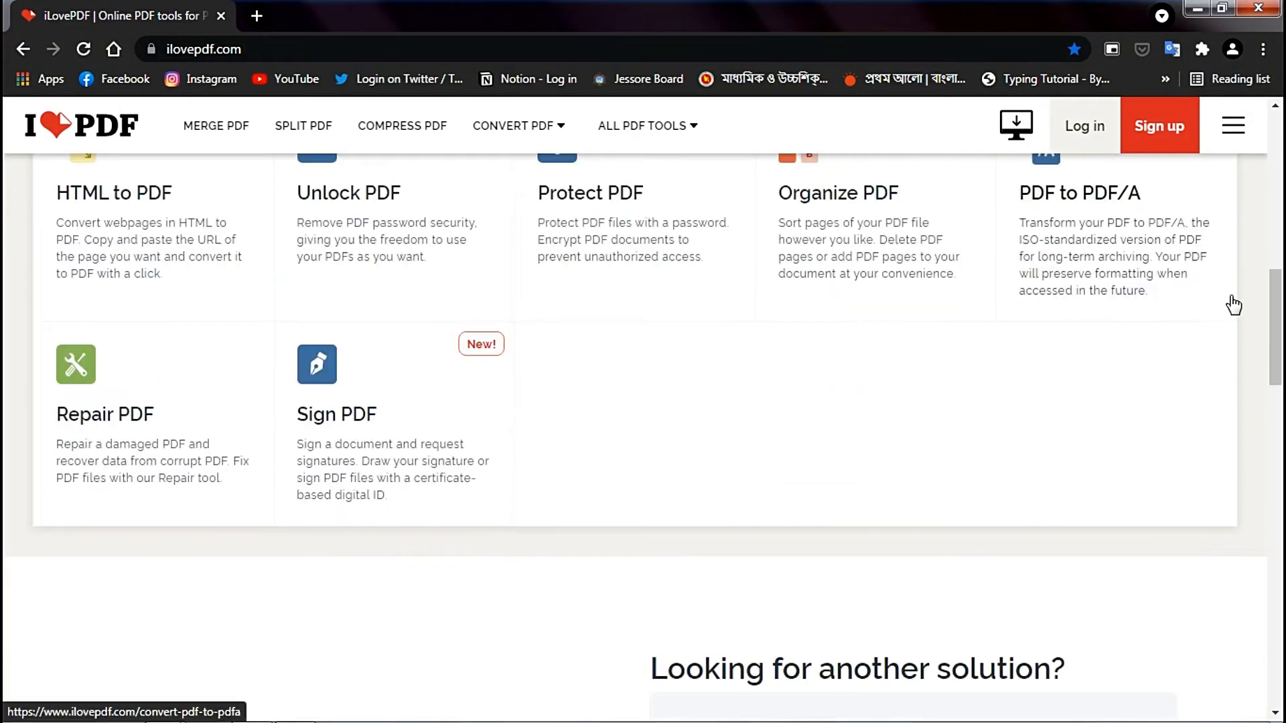
{"action": "scroll", "coordinate": [1233, 303], "scroll_direction": "up", "scroll_amount": 10}
{"action": "scroll", "coordinate": [1235, 305], "scroll_direction": "up", "scroll_amount": 4}
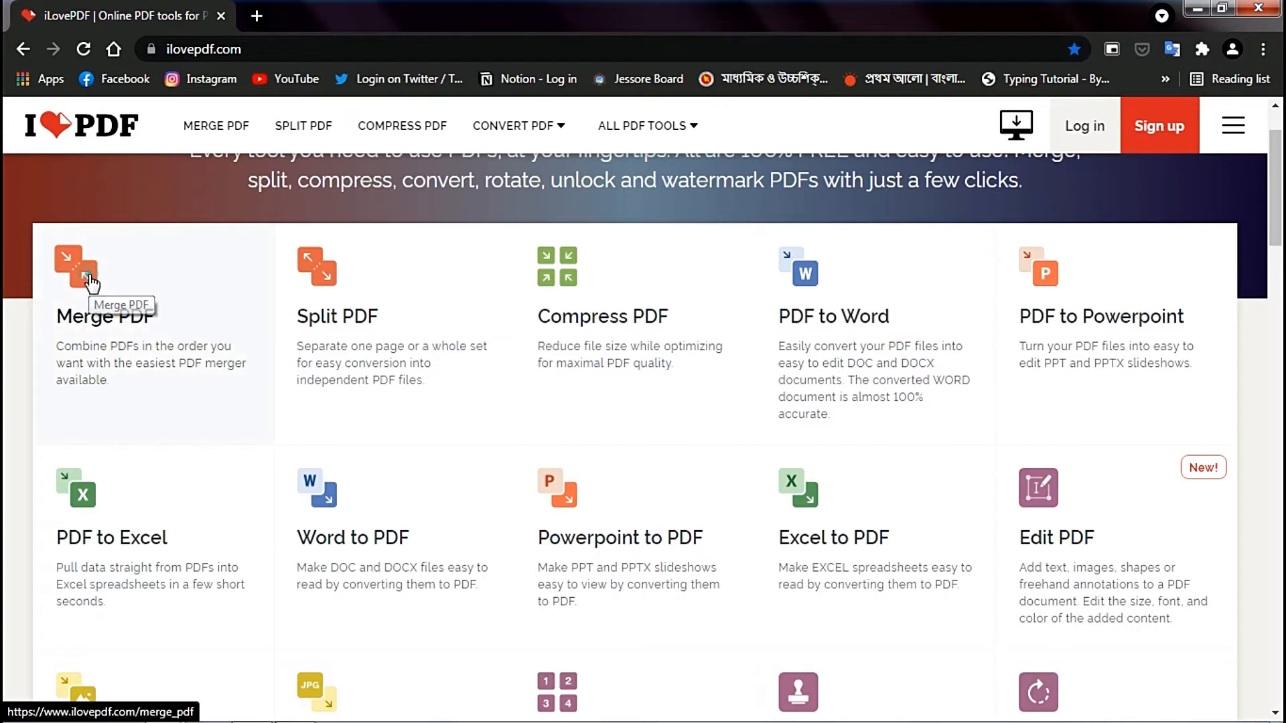
- Open the Merge PDF tool and load pdf-1 through pdf-5 from the "Splite pdf" folder
{"action": "left_click", "coordinate": [90, 284]}
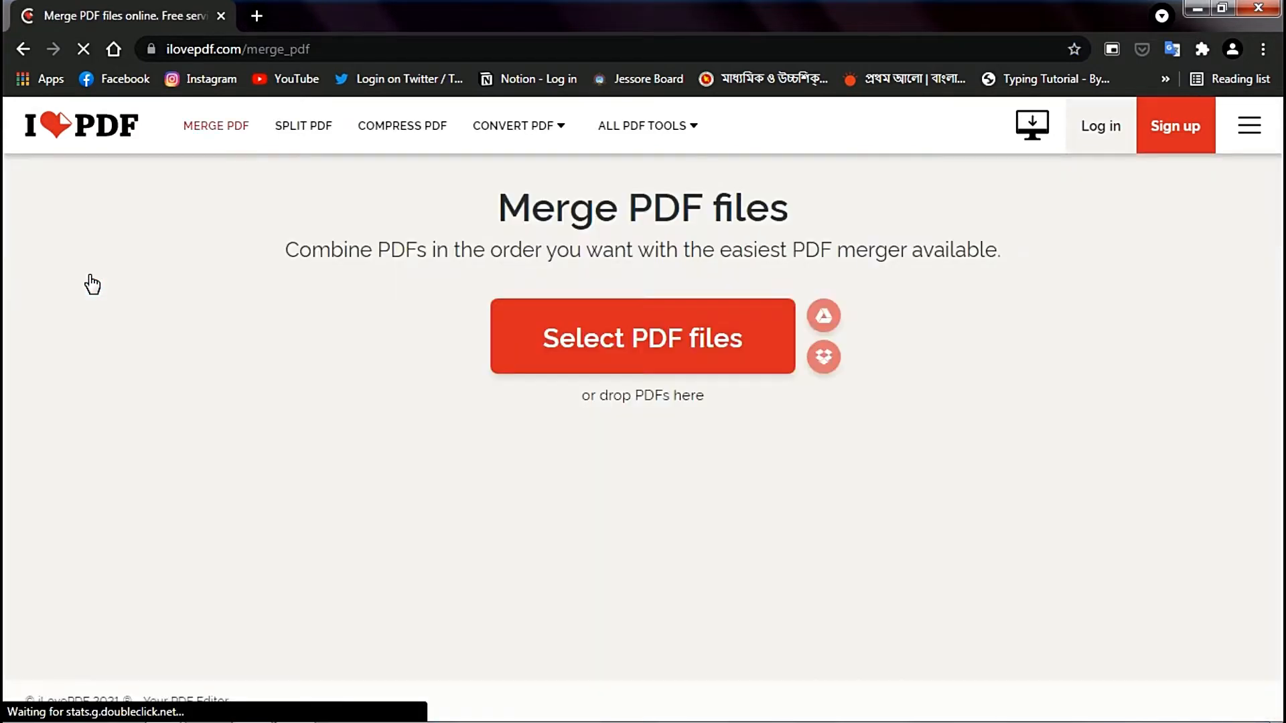
{"action": "left_click", "coordinate": [568, 346]}
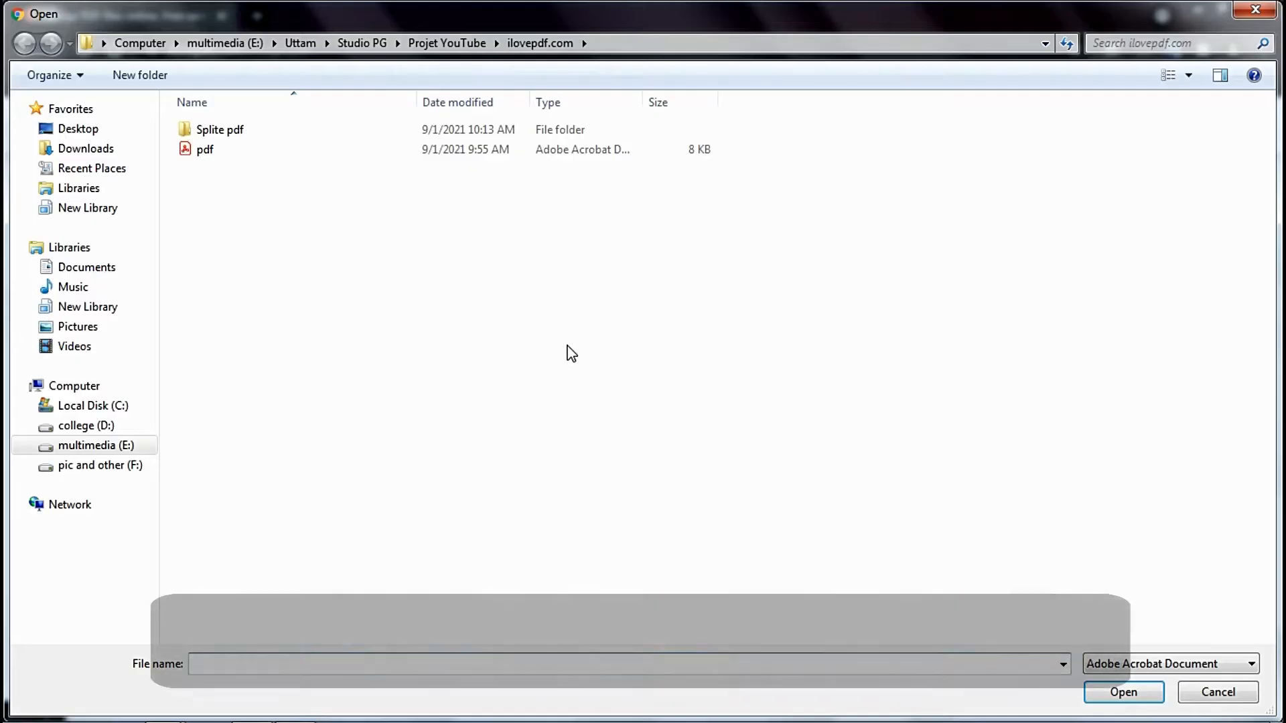
{"action": "left_click", "coordinate": [280, 130]}
{"action": "double_click", "coordinate": [280, 130]}
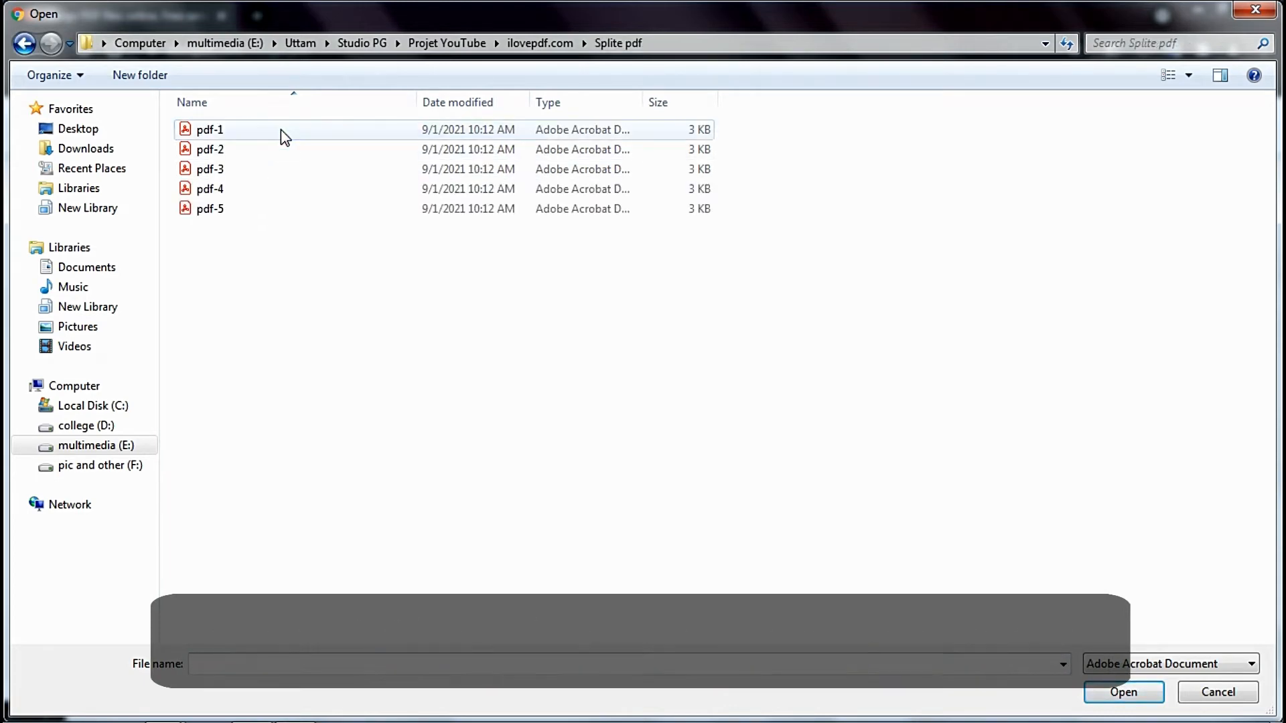
{"action": "left_click_drag", "start_coordinate": [773, 128], "coordinate": [641, 224]}
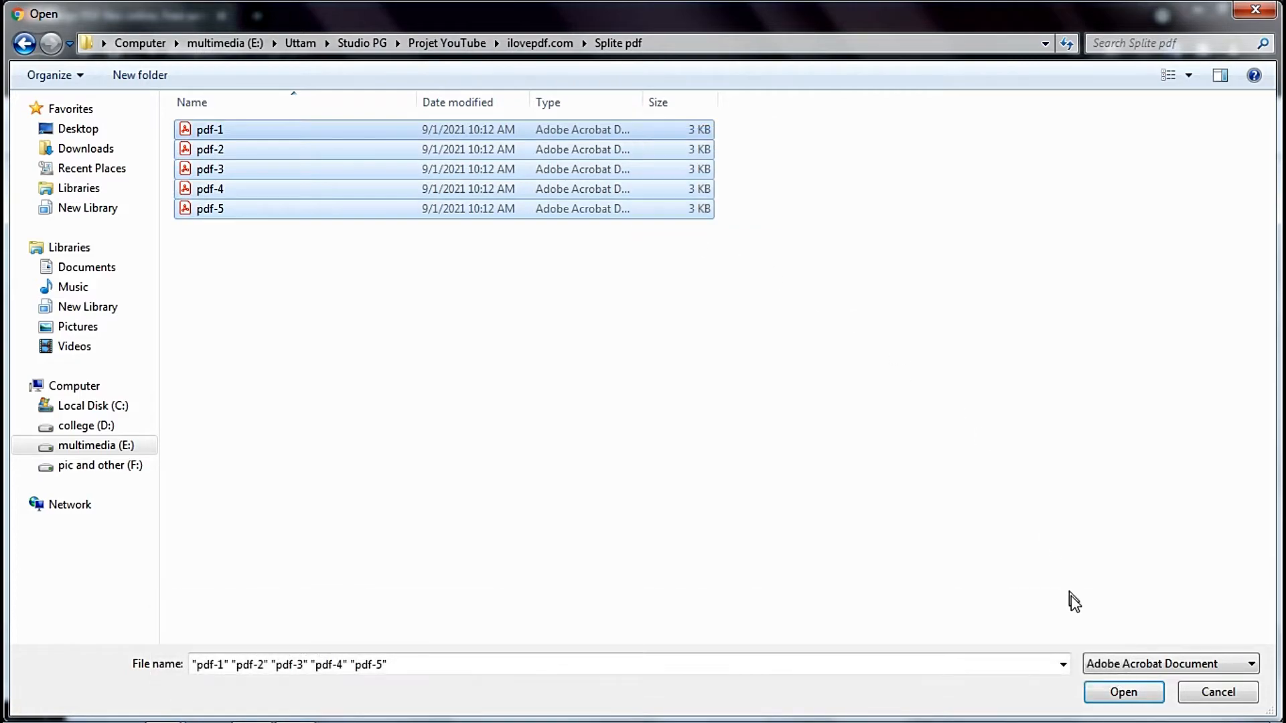
{"action": "left_click", "coordinate": [1132, 691]}
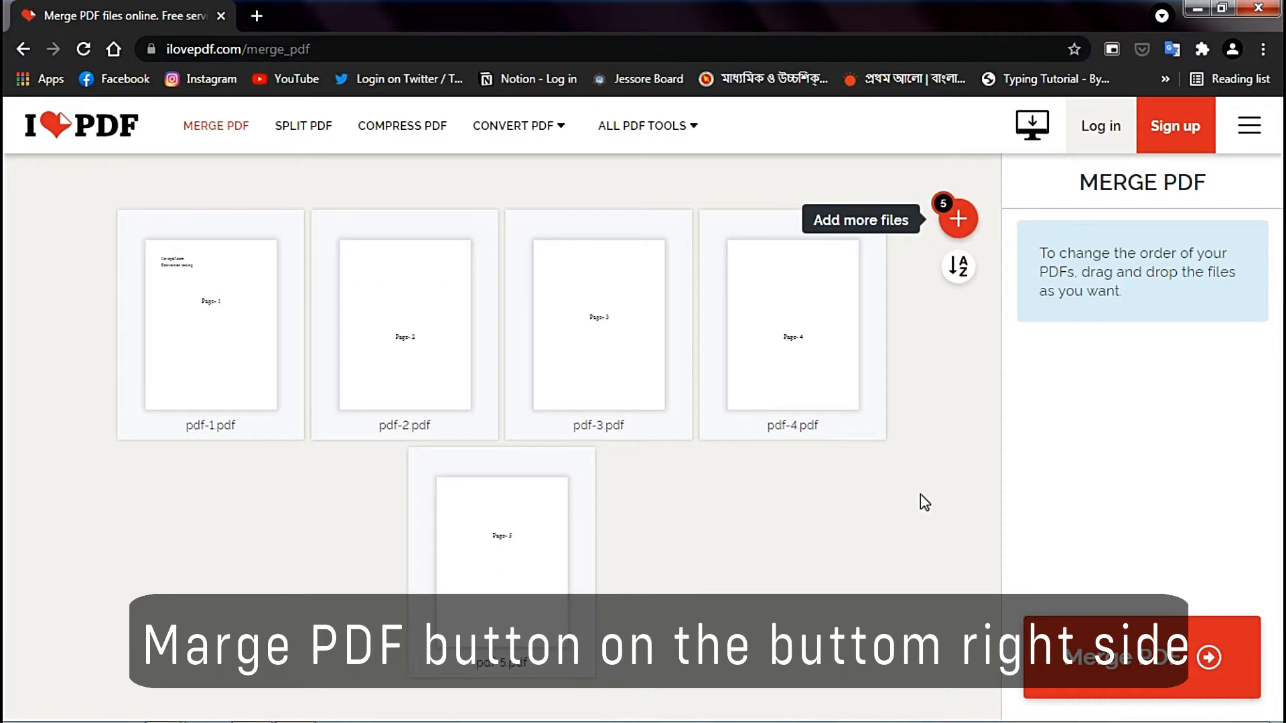
- Merge the five loaded files into one PDF and download the merged file
{"action": "left_click", "coordinate": [1119, 659]}
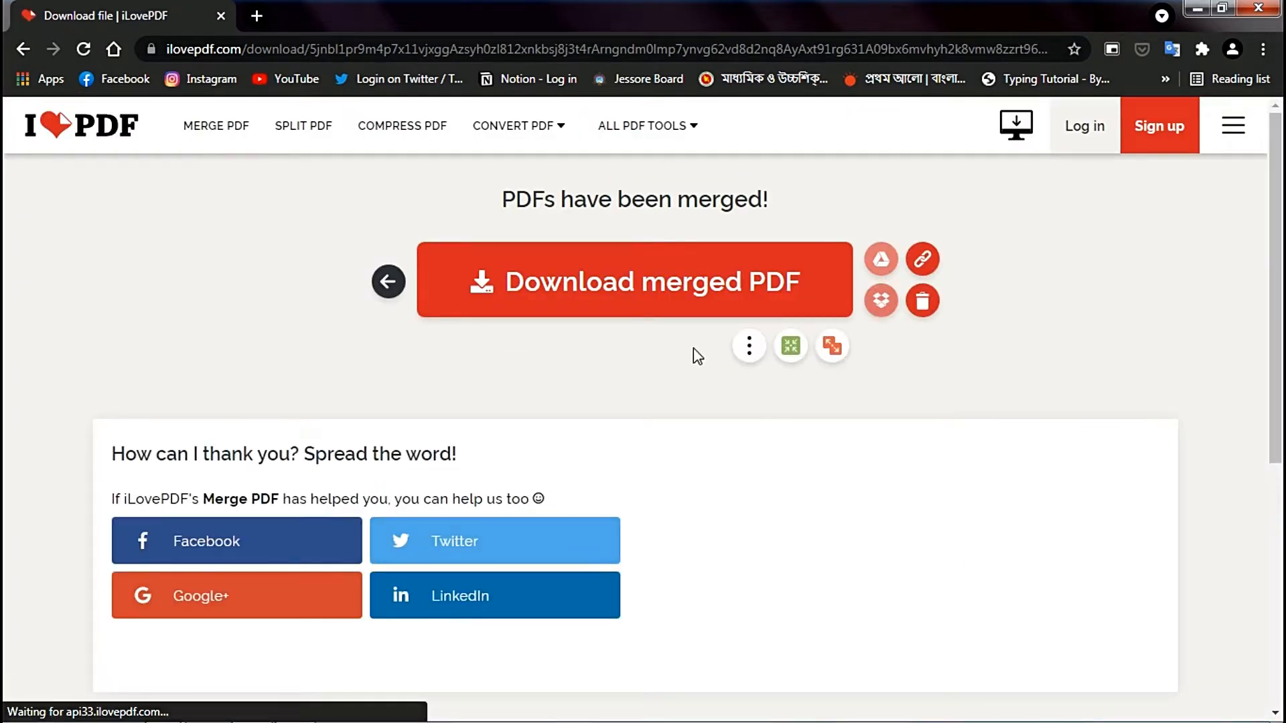
{"action": "left_click", "coordinate": [660, 294]}
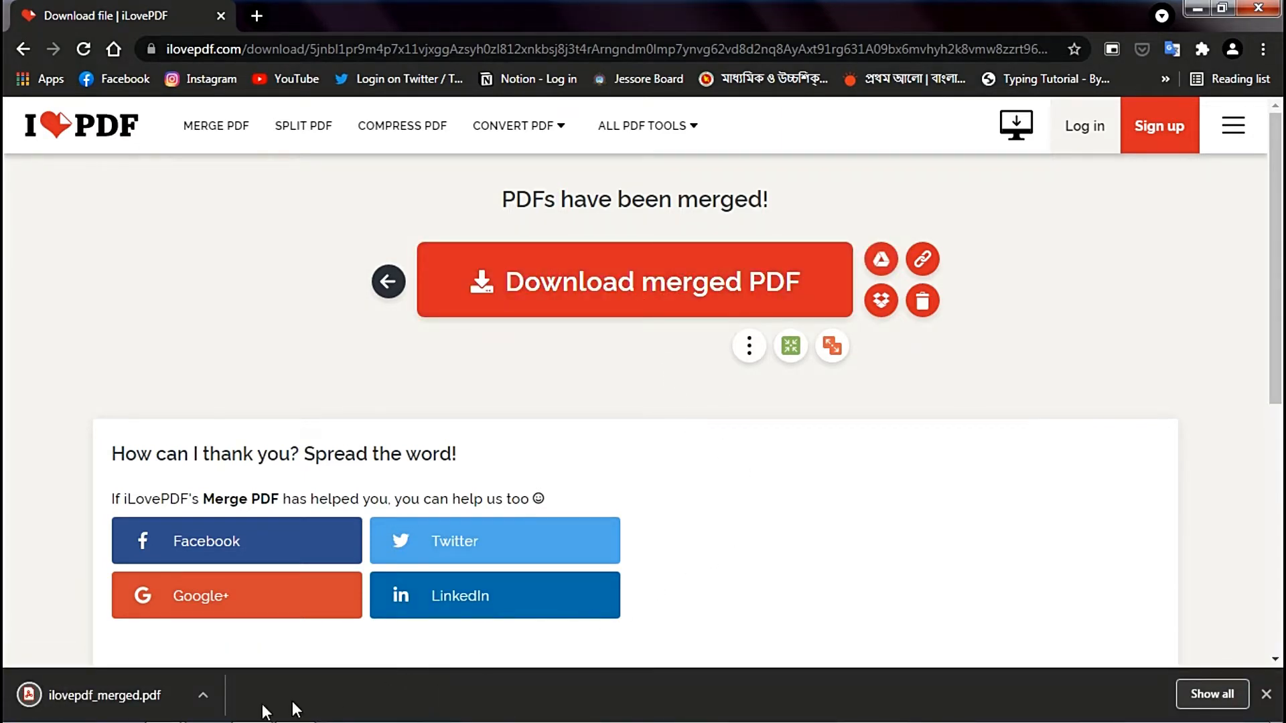
- Open the downloaded merged PDF, check its pages from first to last, and close it
{"action": "left_click", "coordinate": [125, 705]}
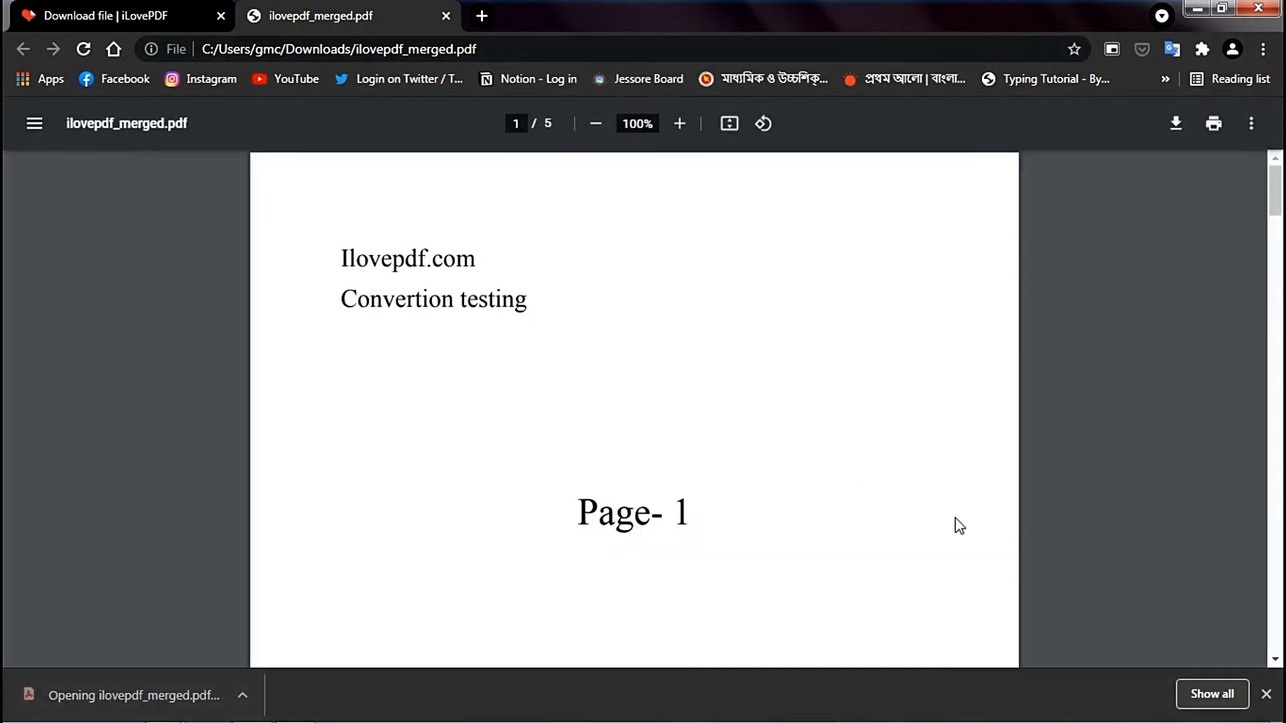
{"action": "left_click", "coordinate": [1268, 697]}
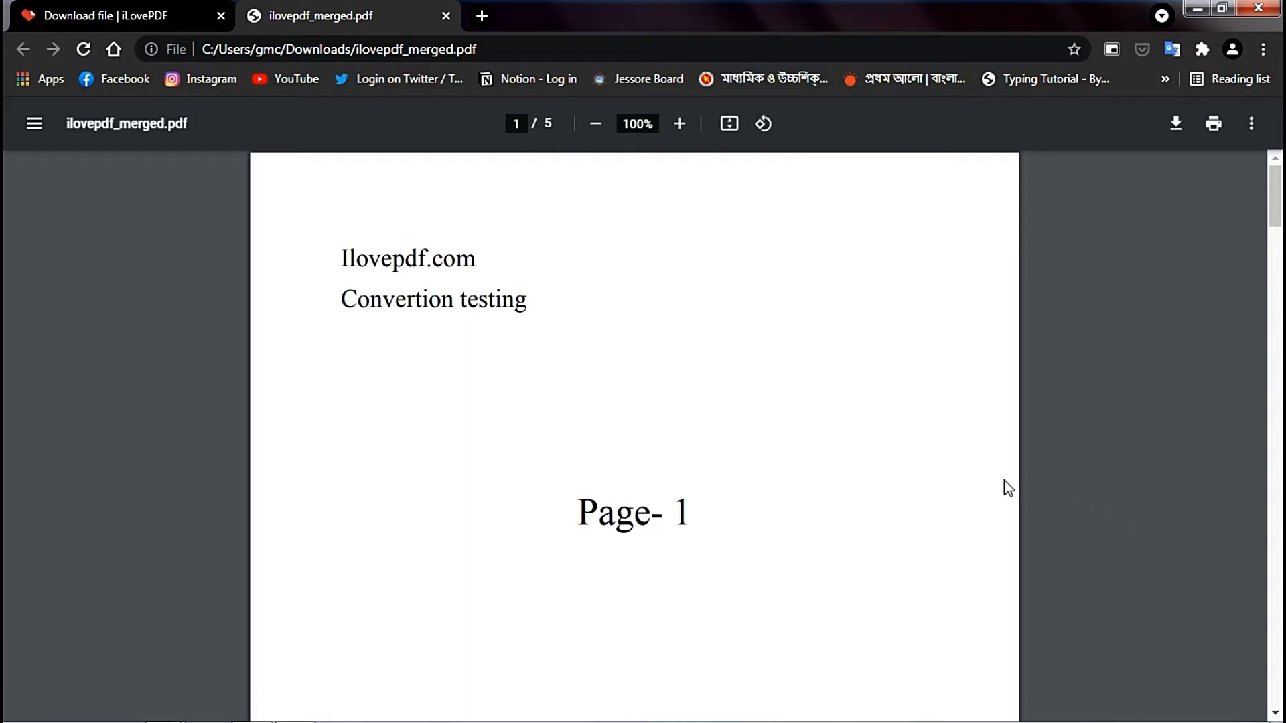
{"action": "scroll", "coordinate": [1008, 488], "scroll_direction": "down", "scroll_amount": 10}
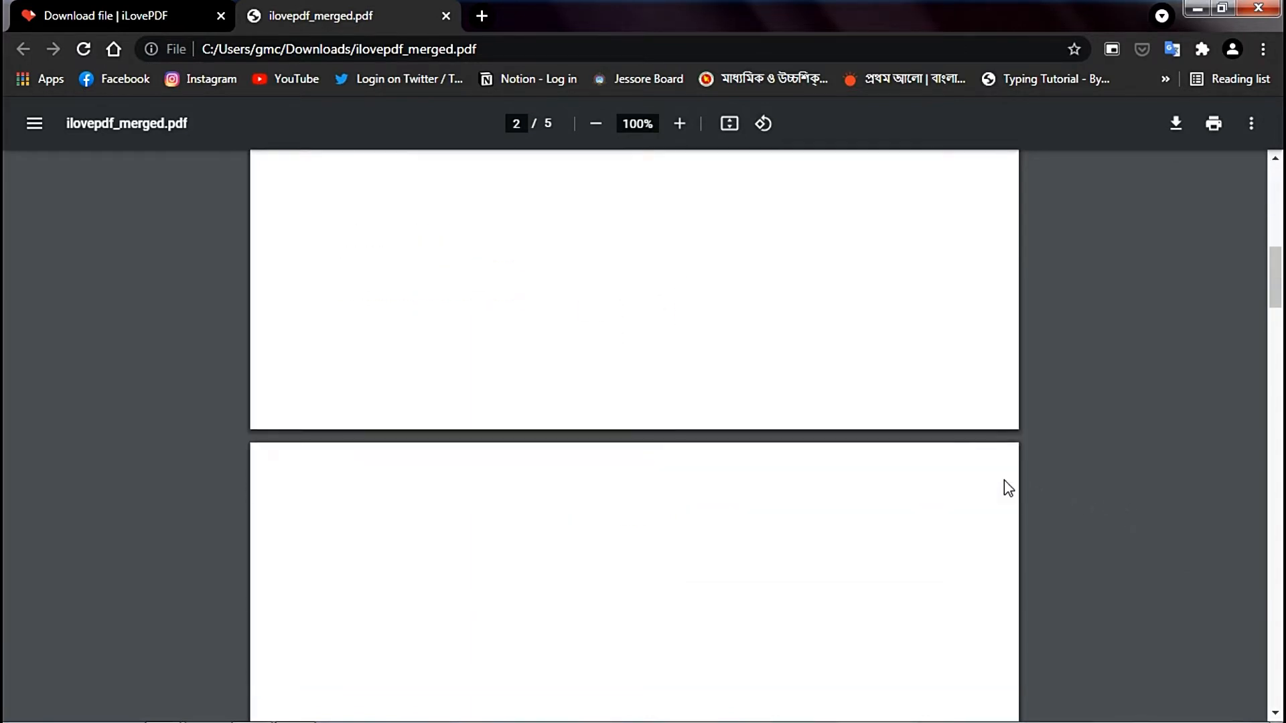
{"action": "scroll", "coordinate": [1003, 480], "scroll_direction": "down", "scroll_amount": 6}
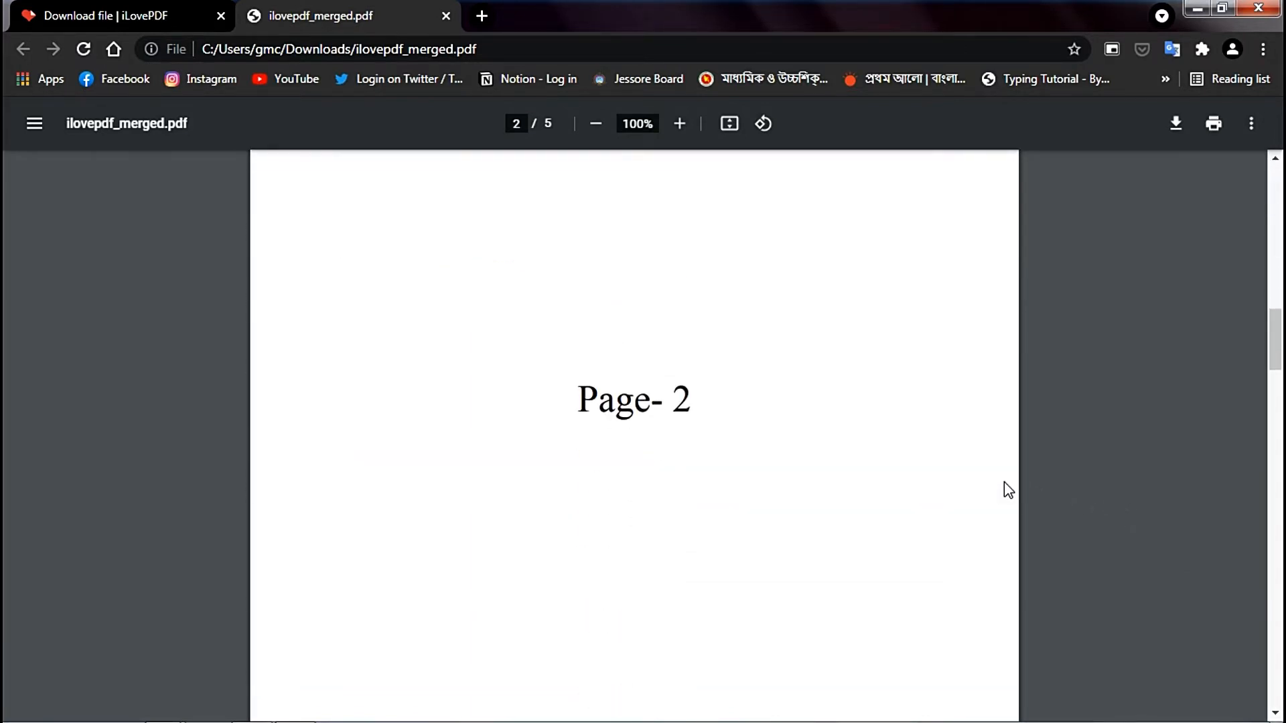
{"action": "scroll", "coordinate": [1003, 481], "scroll_direction": "down", "scroll_amount": 10}
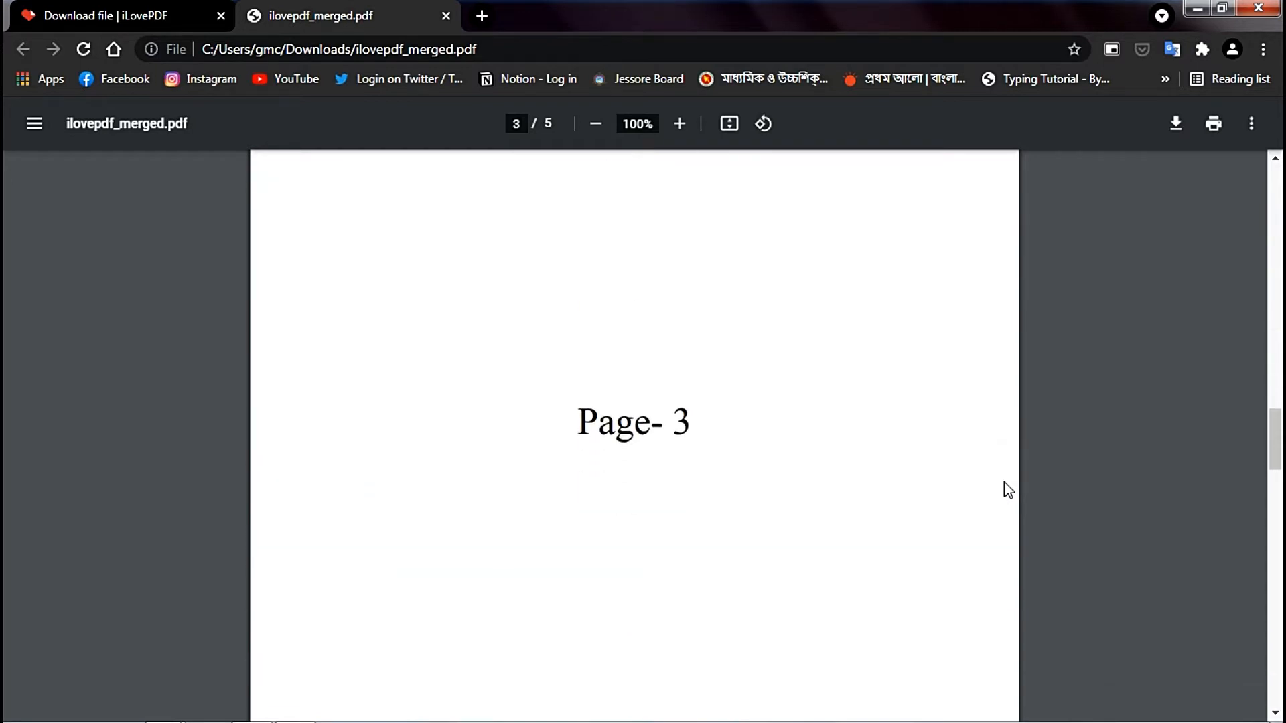
{"action": "scroll", "coordinate": [1003, 481], "scroll_direction": "down", "scroll_amount": 10}
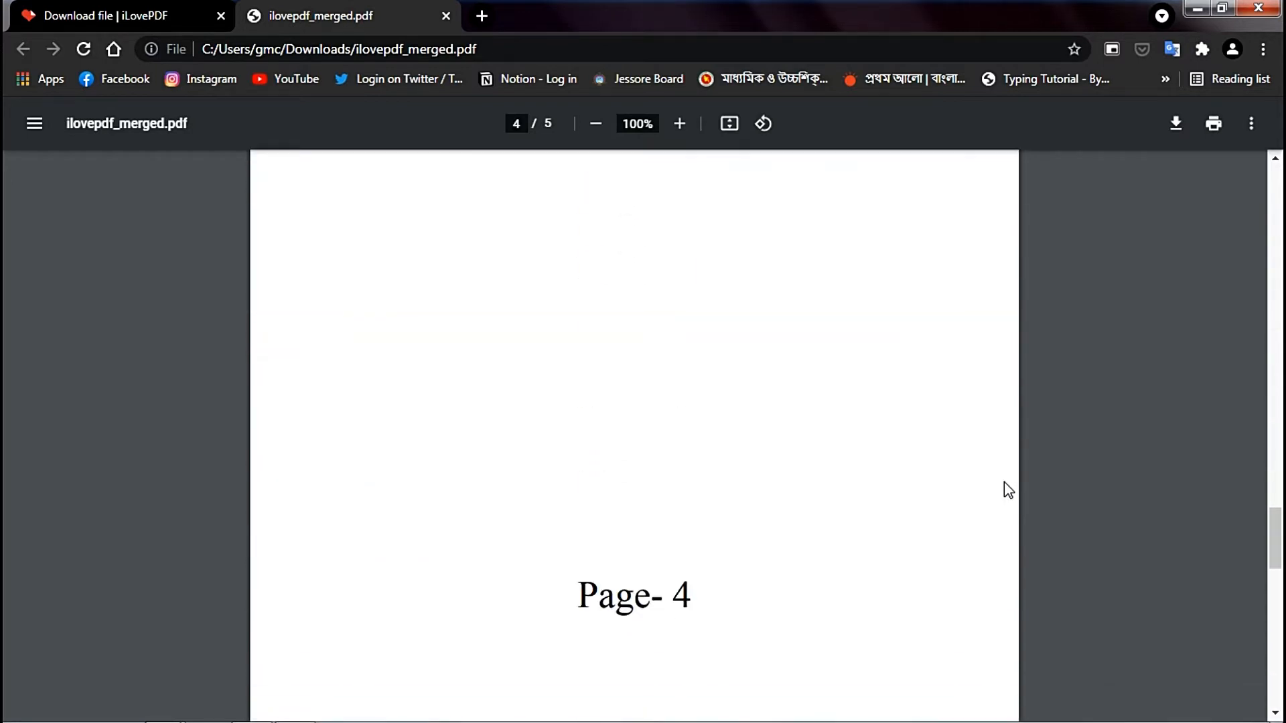
{"action": "scroll", "coordinate": [1003, 481], "scroll_direction": "down", "scroll_amount": 10}
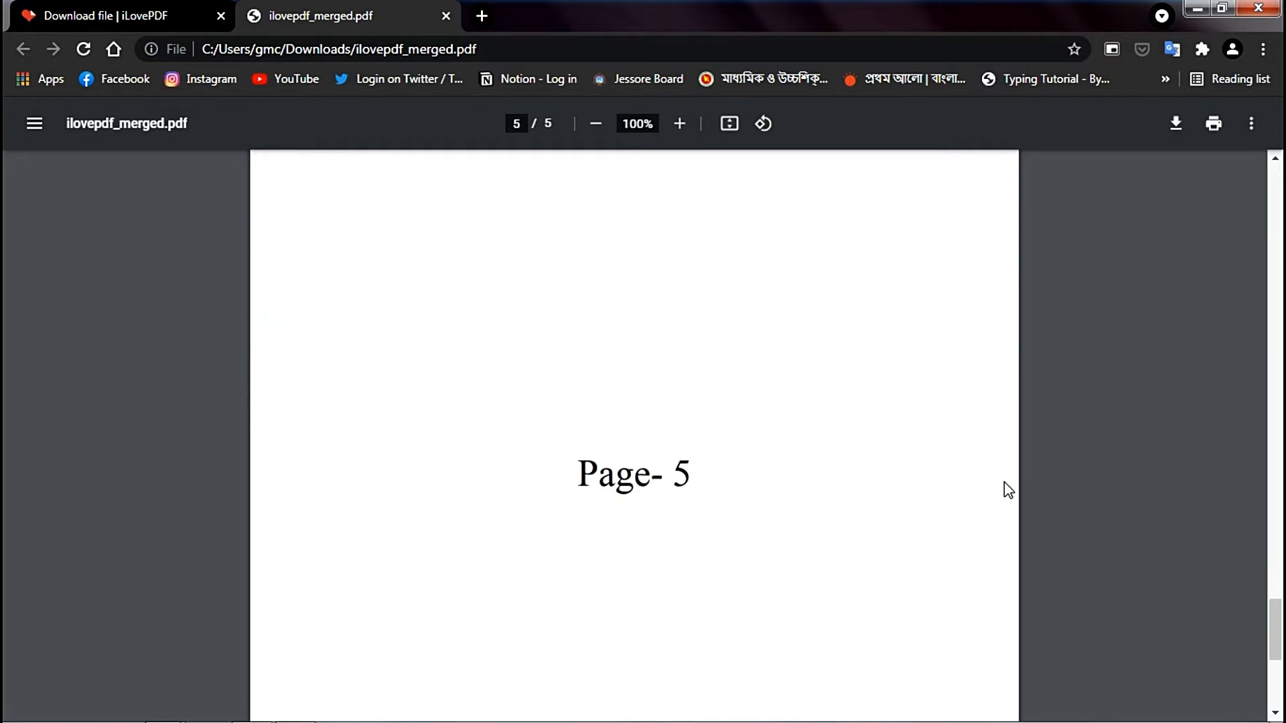
{"action": "scroll", "coordinate": [1009, 490], "scroll_direction": "down", "scroll_amount": 3}
{"action": "scroll", "coordinate": [1008, 490], "scroll_direction": "up", "scroll_amount": 2}
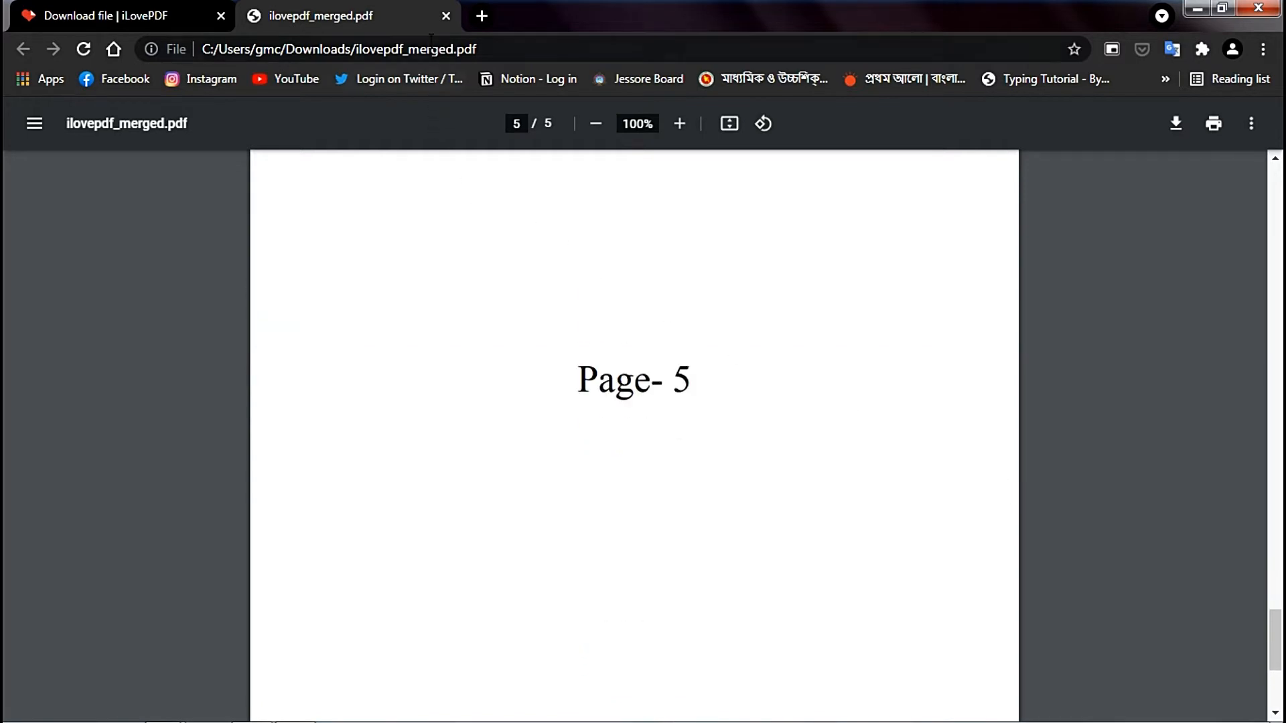
{"action": "left_click", "coordinate": [446, 15]}
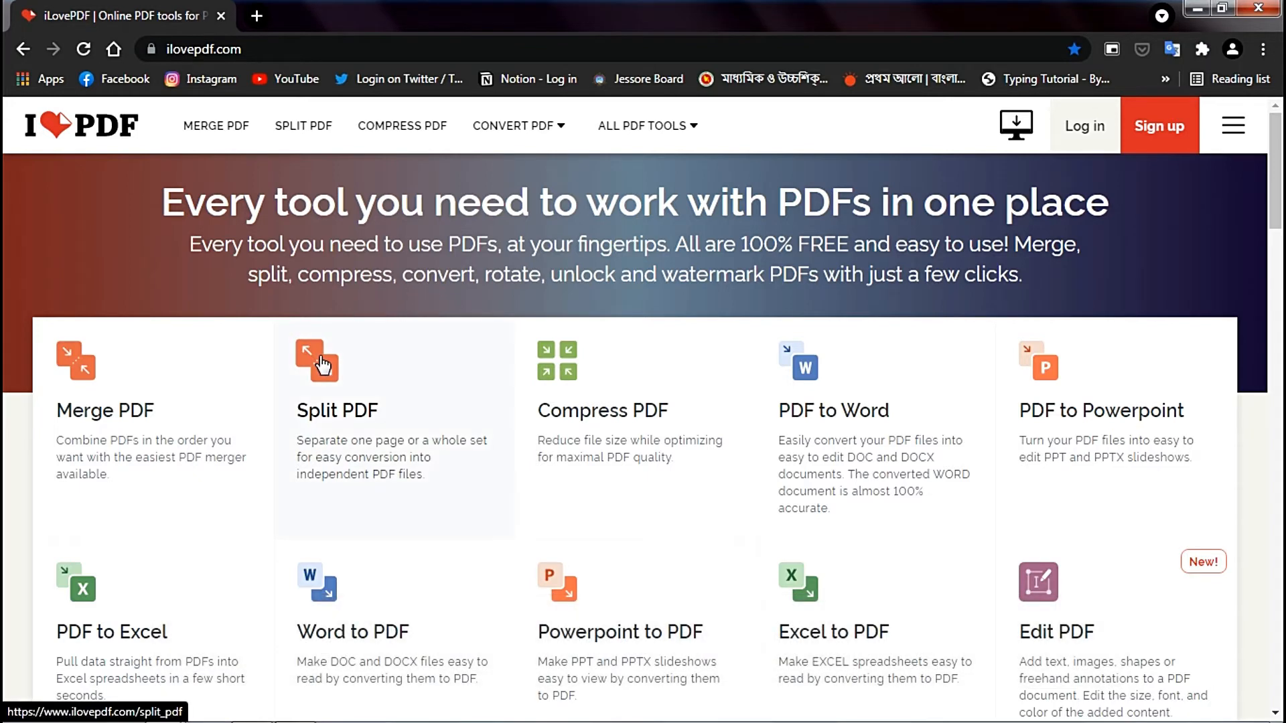
- Open the Split PDF tool from the home page and load the file named pdf from the ilovepdf.com folder
{"action": "left_click", "coordinate": [321, 361]}
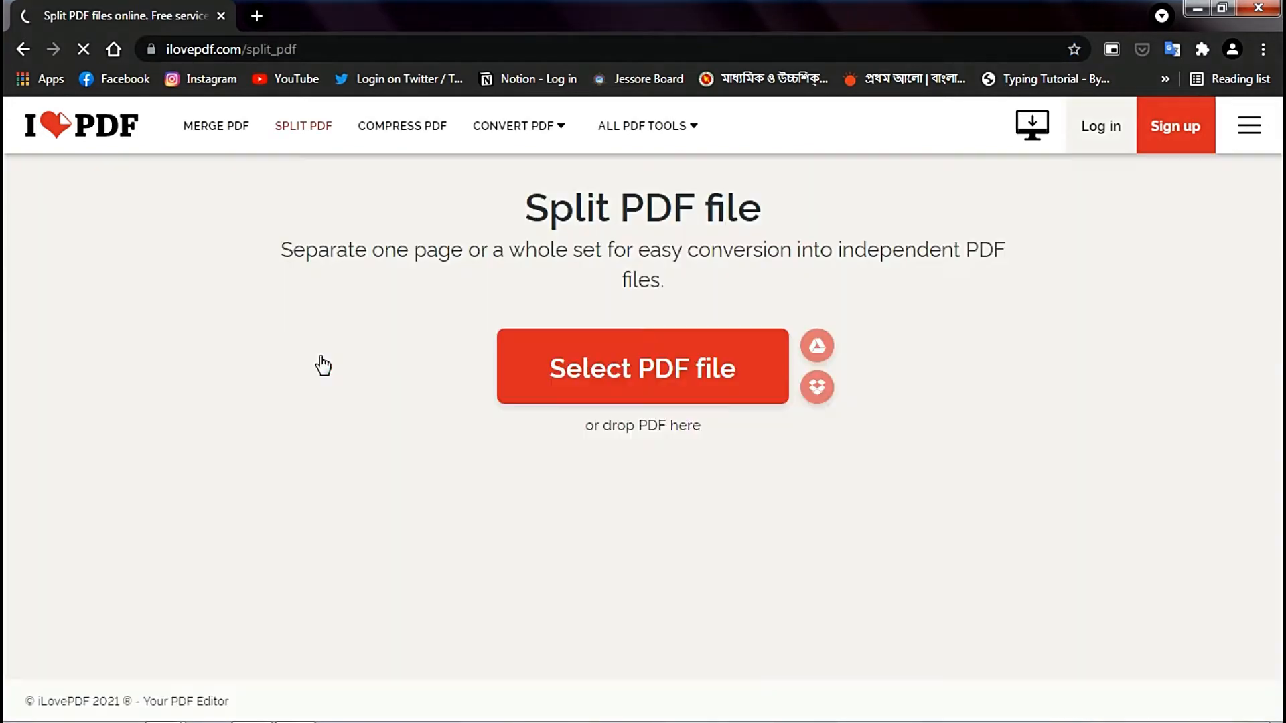
{"action": "left_click", "coordinate": [542, 355]}
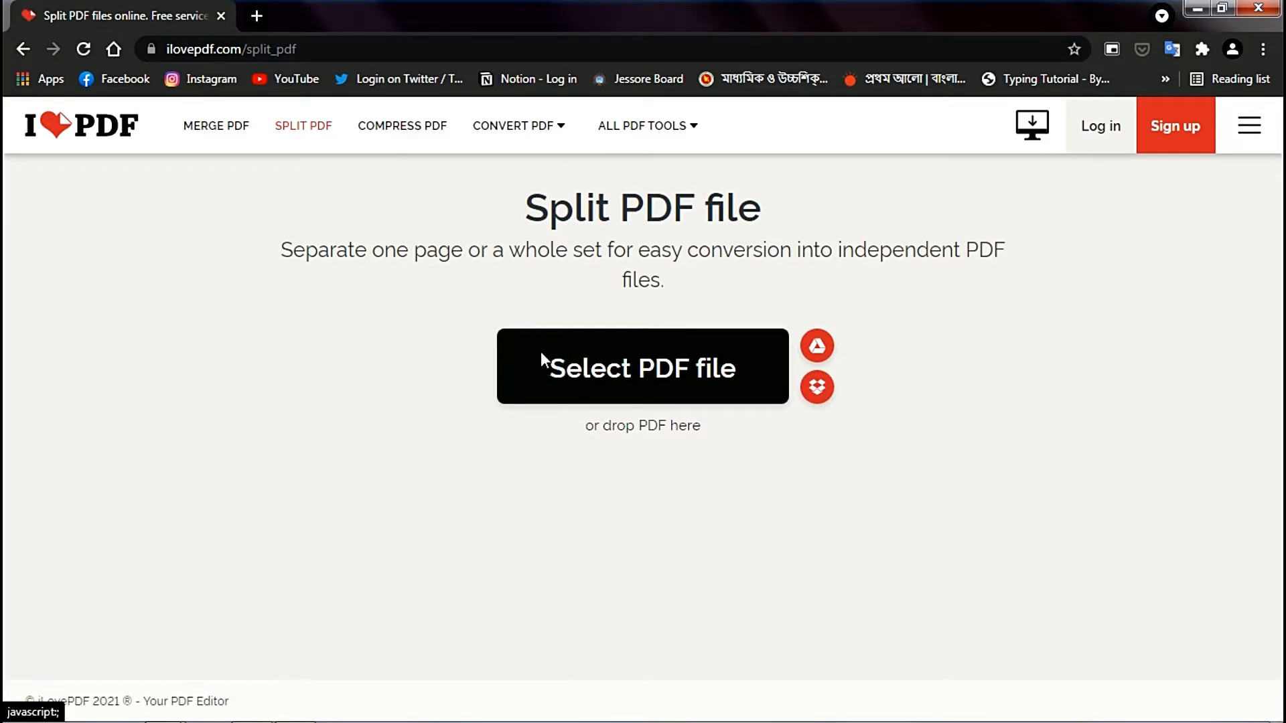
{"action": "left_click", "coordinate": [540, 352]}
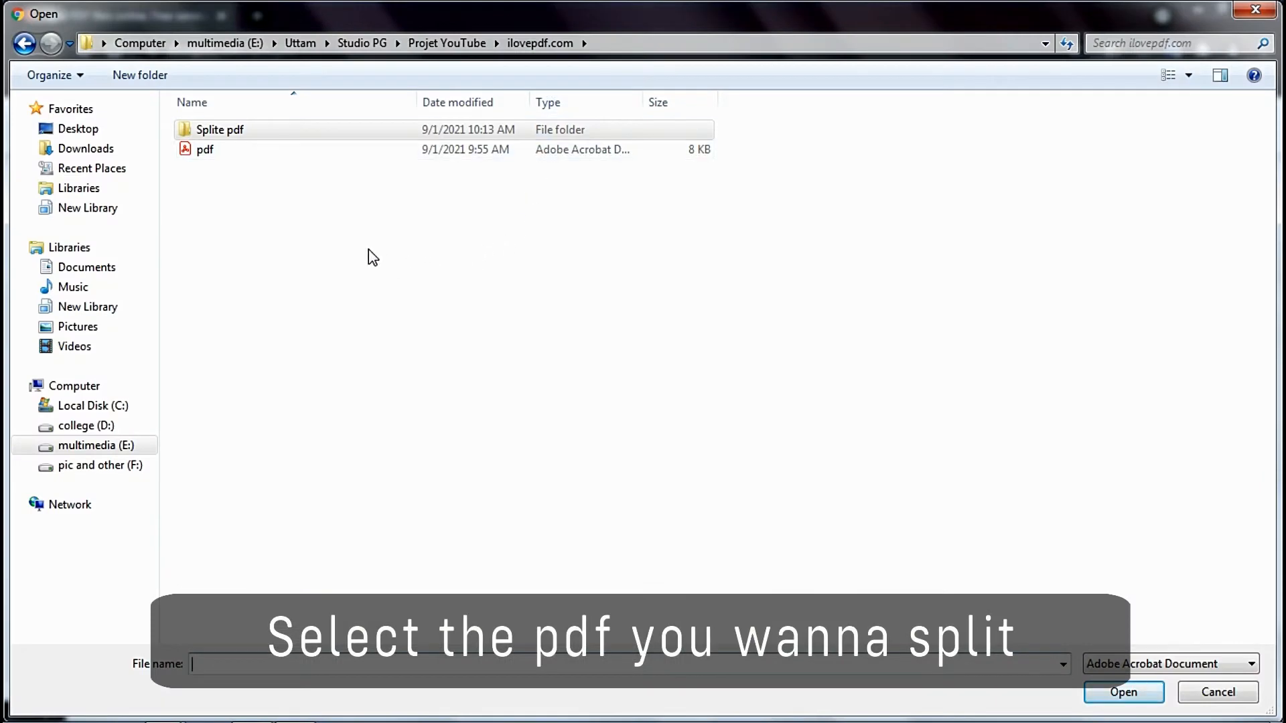
{"action": "double_click", "coordinate": [293, 154]}
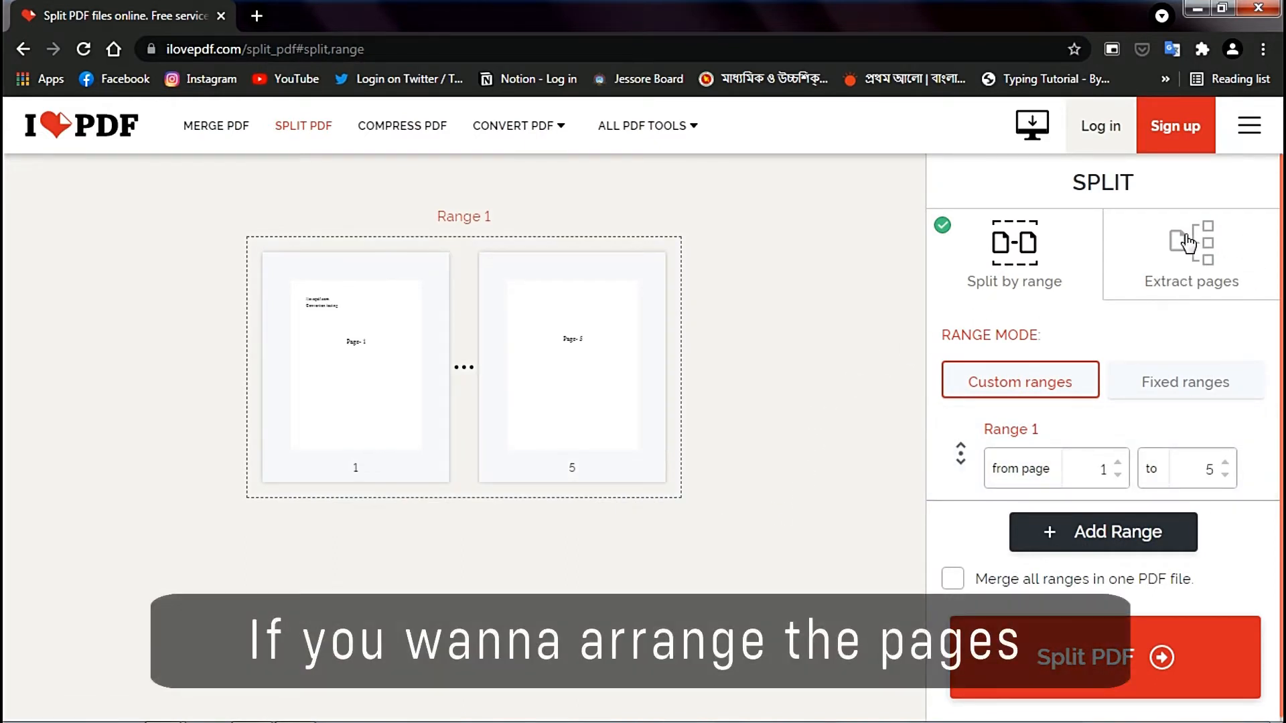
- Set the split to extract selected pages and choose pages 1, 3 and 5
{"action": "left_click", "coordinate": [1190, 245]}
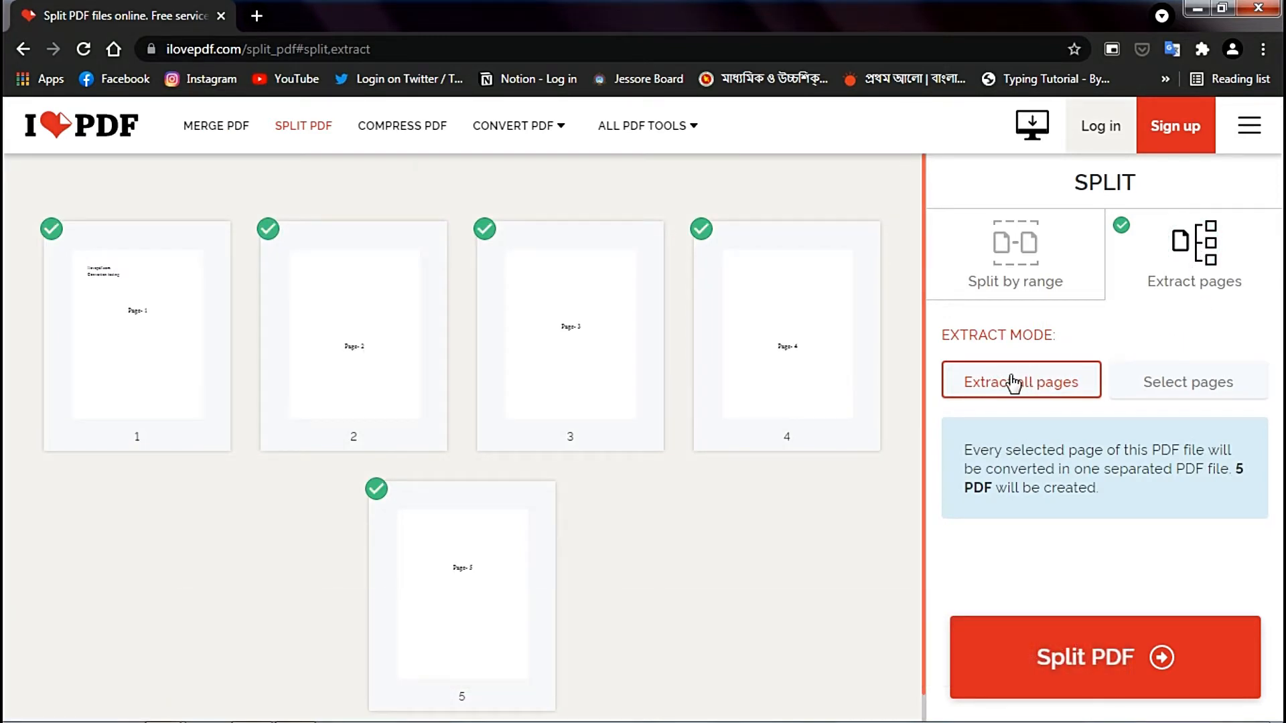
{"action": "left_click", "coordinate": [1197, 385]}
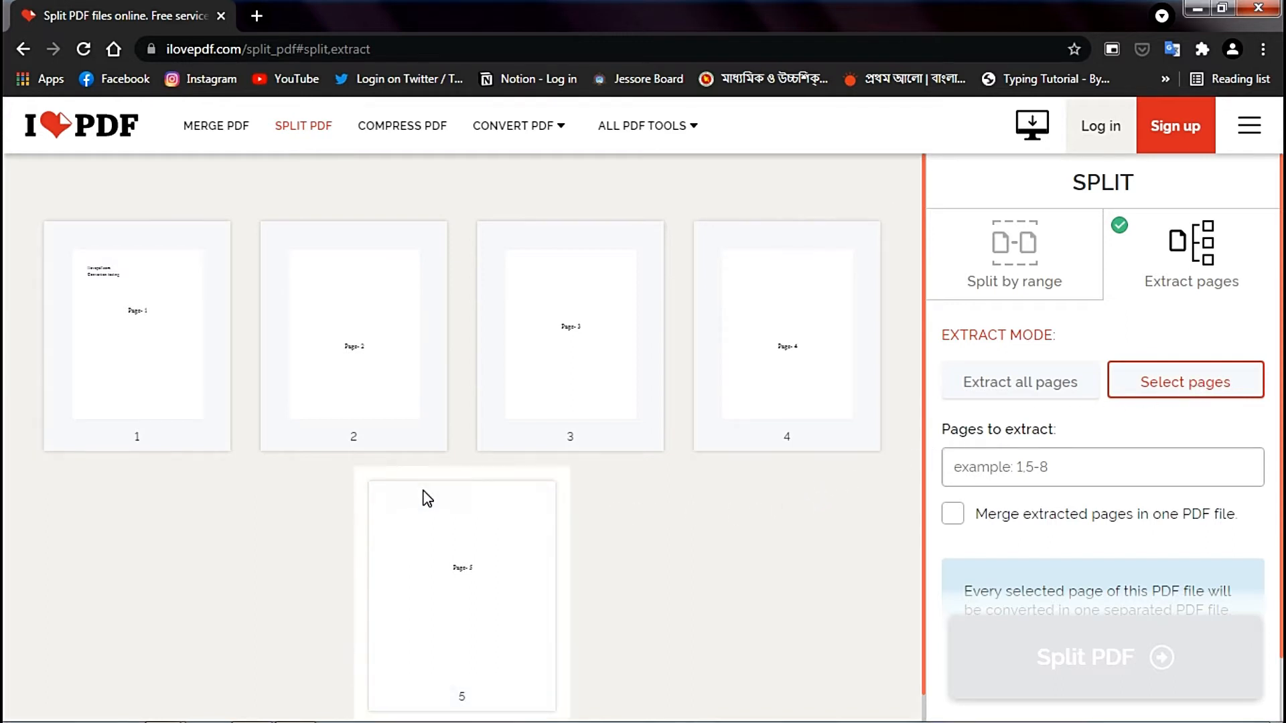
{"action": "left_click", "coordinate": [167, 370]}
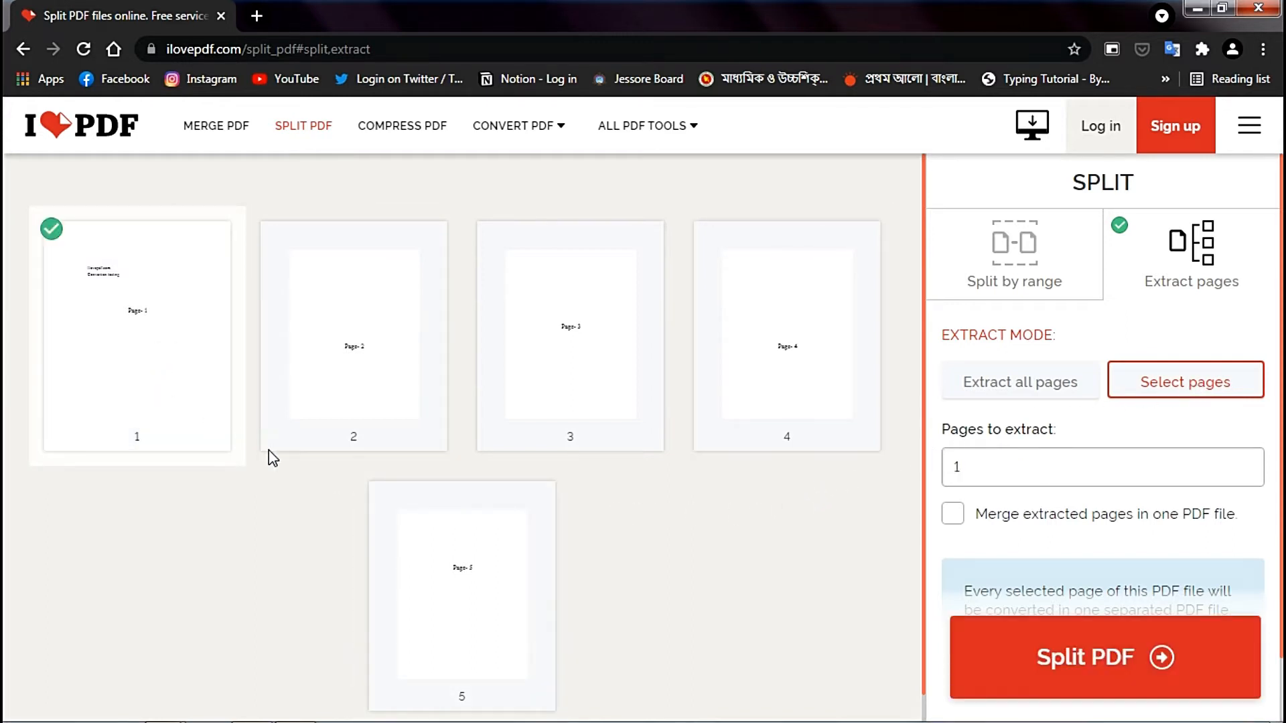
{"action": "left_click", "coordinate": [587, 413]}
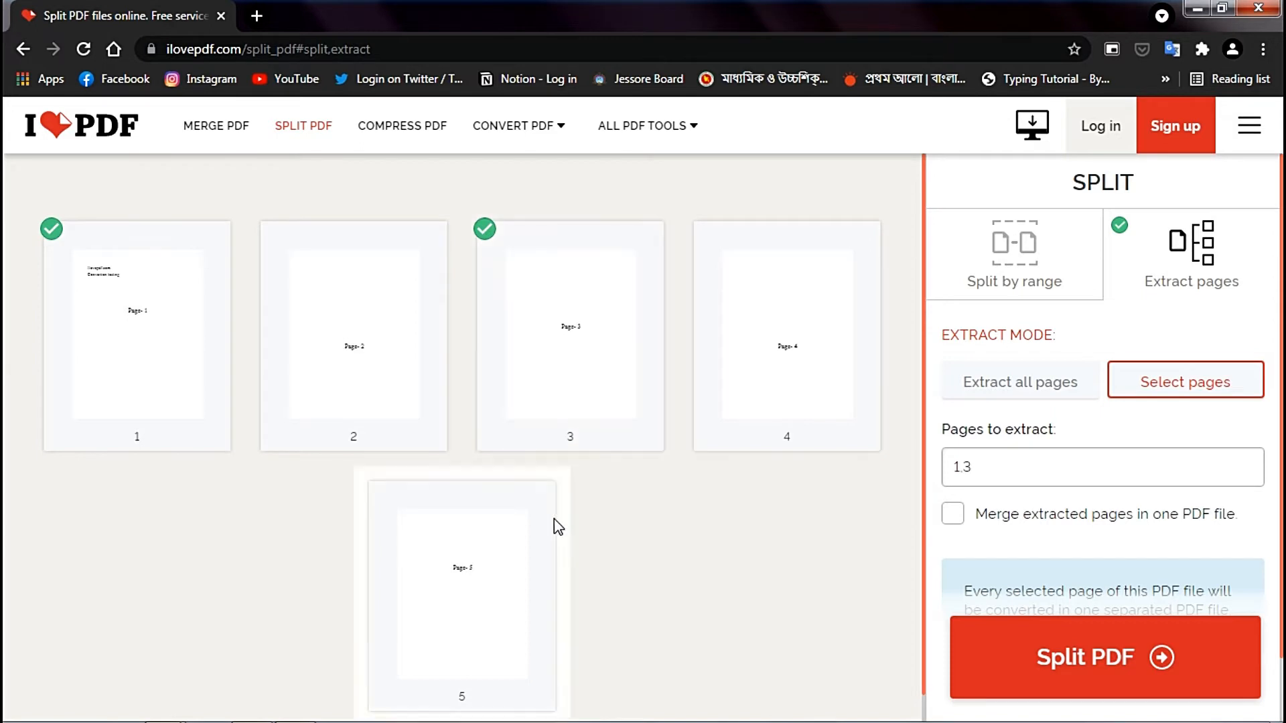
{"action": "left_click", "coordinate": [487, 572]}
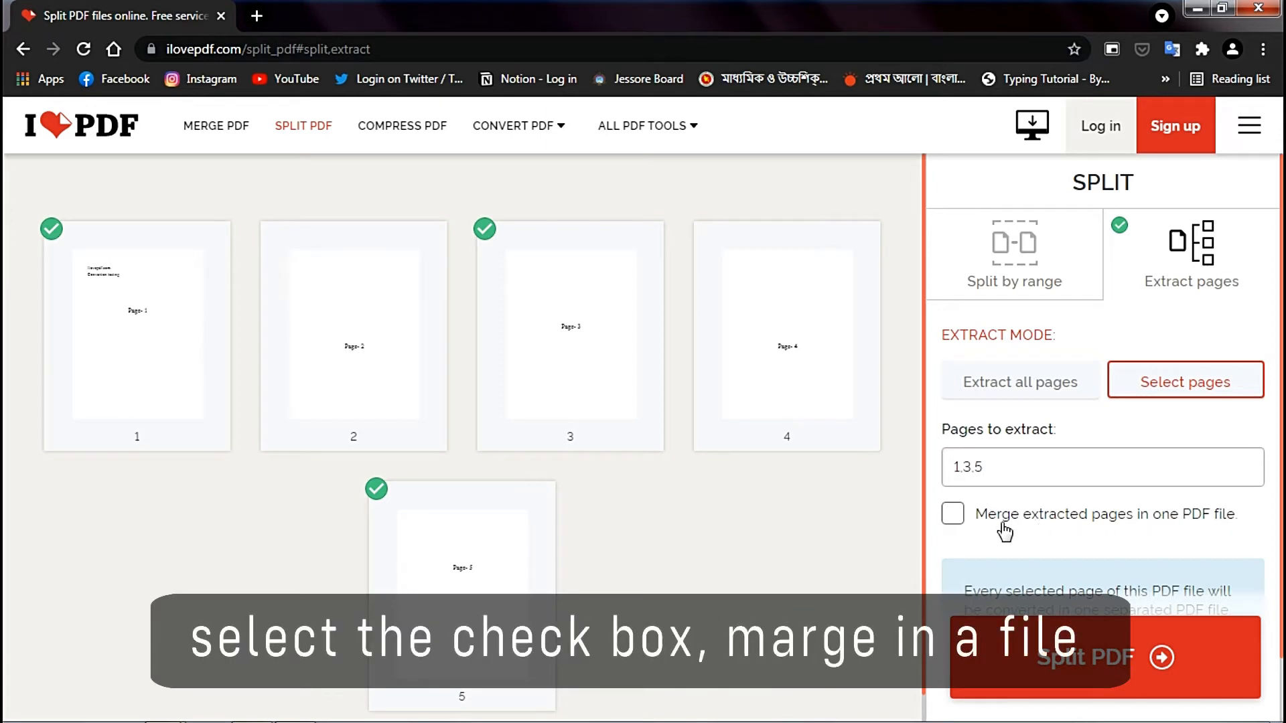
- Split the PDF with the extracted pages merged into one file, and download the result
{"action": "left_click", "coordinate": [950, 516]}
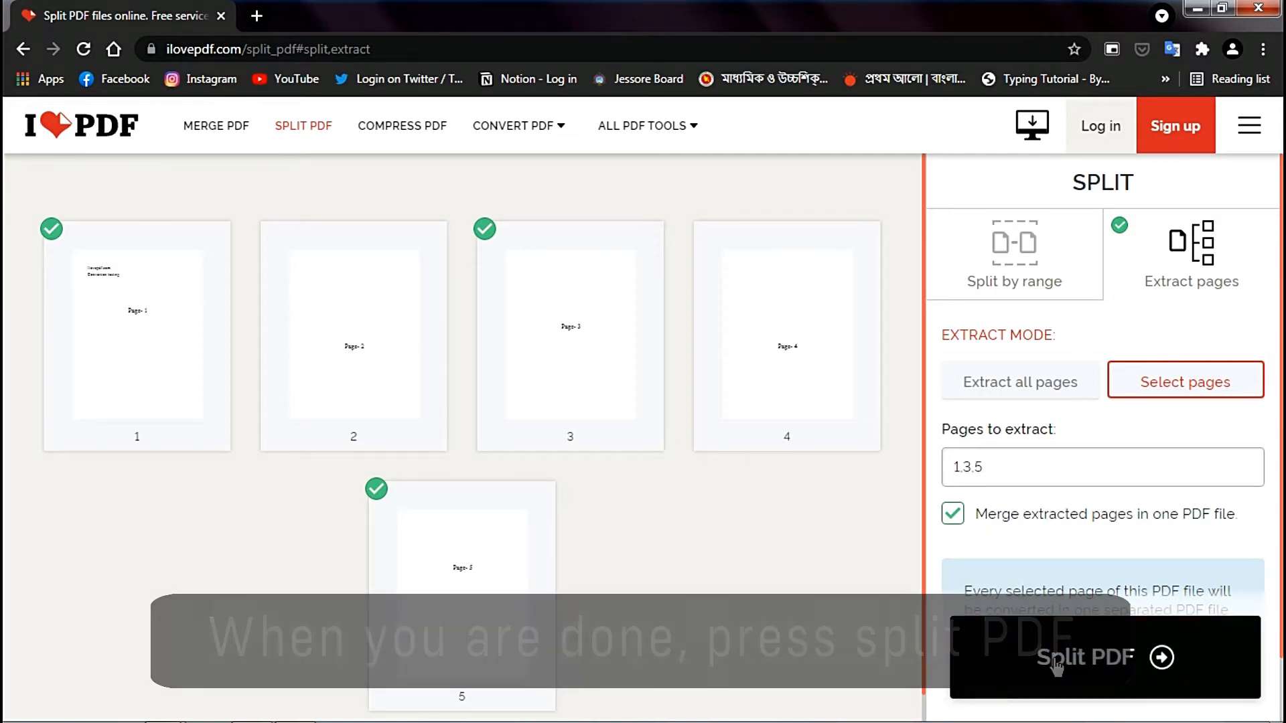
{"action": "left_click", "coordinate": [1053, 658]}
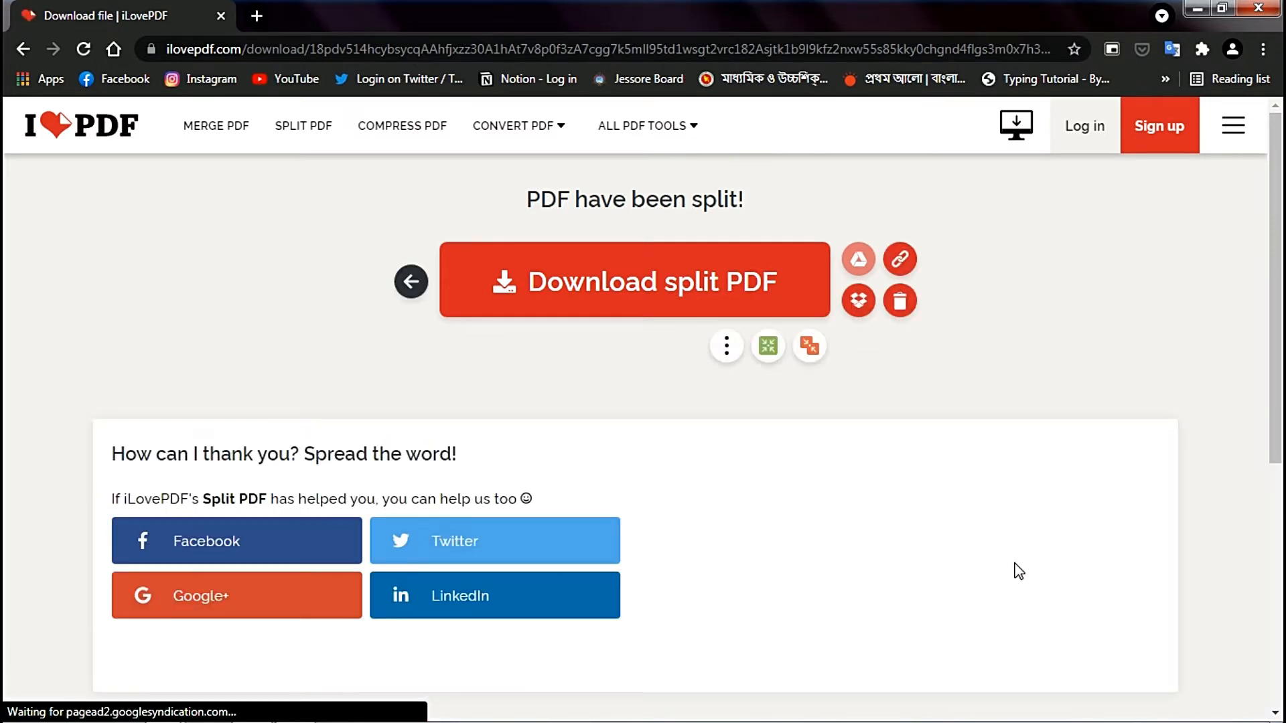
{"action": "left_click", "coordinate": [656, 268]}
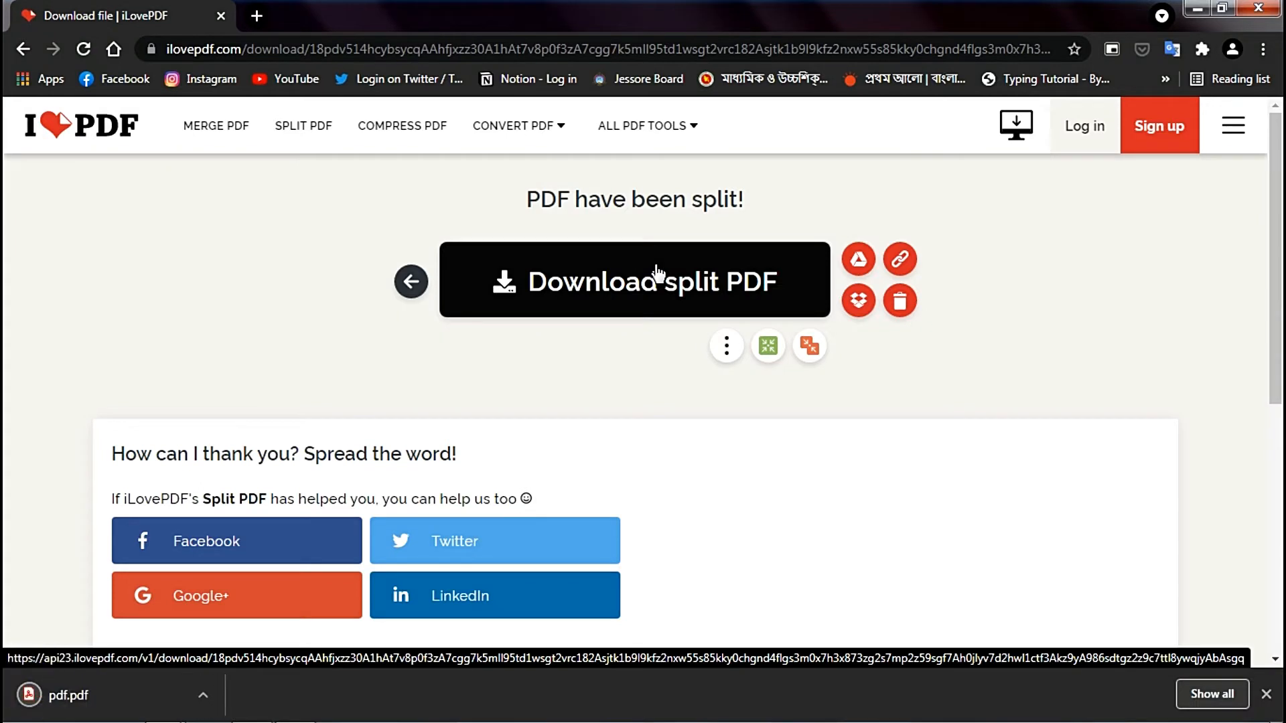
- Open the downloaded split file pdf.pdf, check its pages from first to last, and close it
{"action": "left_click", "coordinate": [131, 692]}
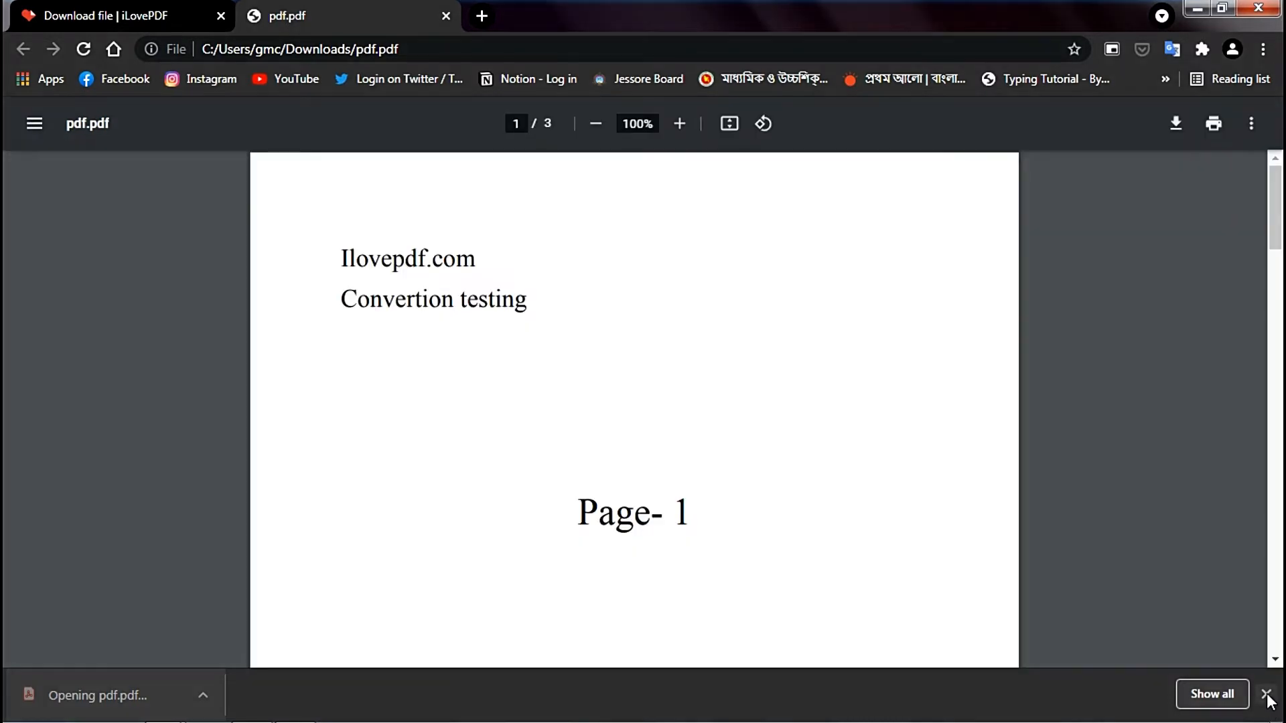
{"action": "left_click", "coordinate": [1266, 695]}
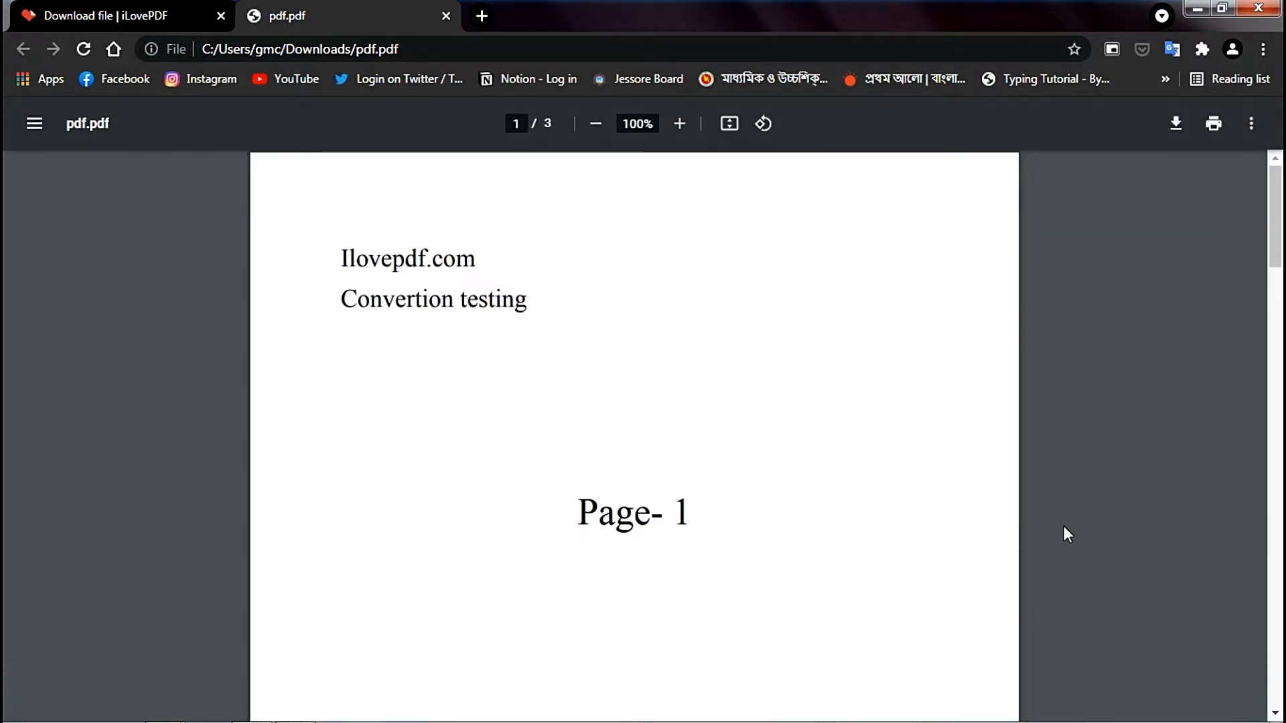
{"action": "scroll", "coordinate": [1048, 513], "scroll_direction": "down", "scroll_amount": 10}
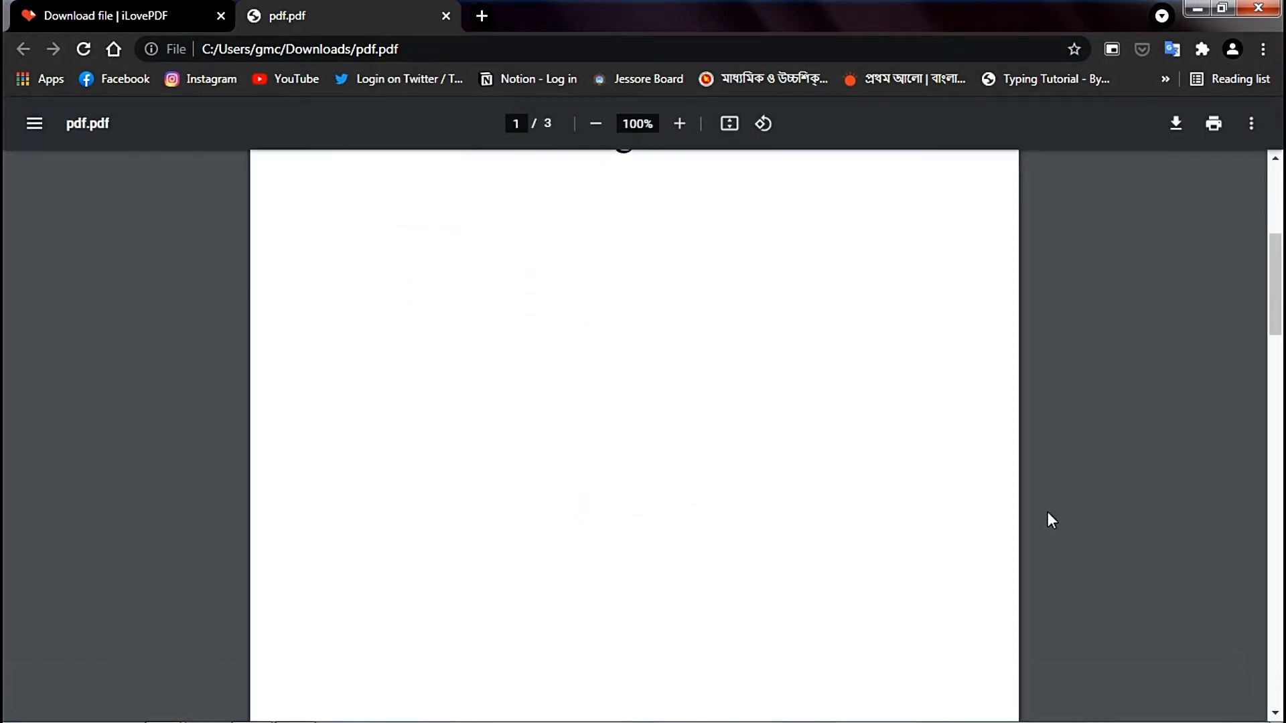
{"action": "scroll", "coordinate": [1048, 516], "scroll_direction": "down", "scroll_amount": 6}
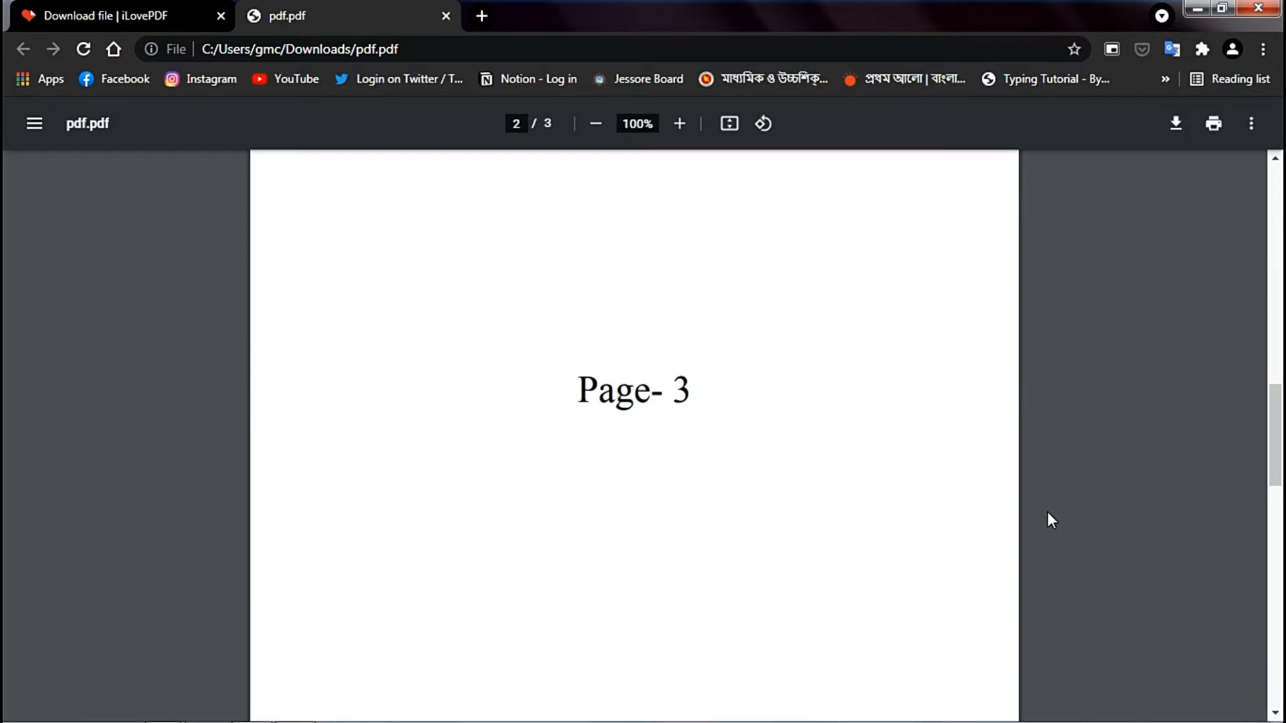
{"action": "scroll", "coordinate": [1048, 511], "scroll_direction": "down", "scroll_amount": 8}
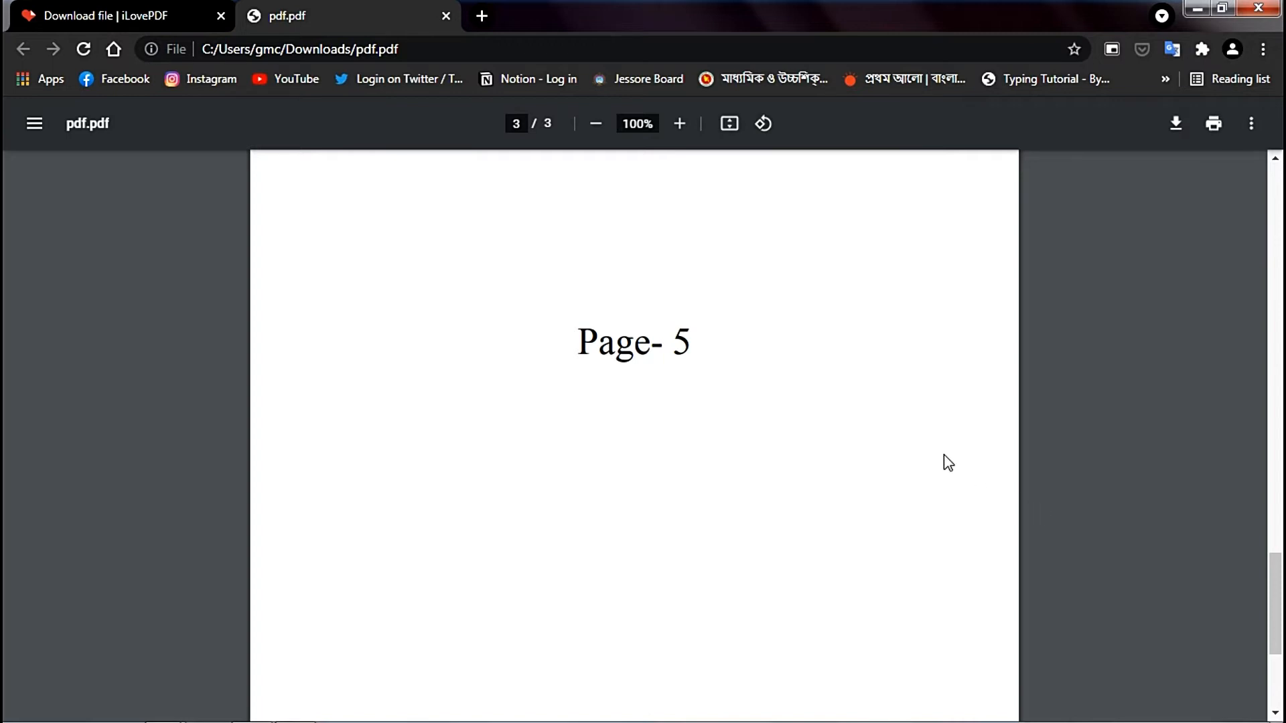
{"action": "left_click", "coordinate": [447, 15]}
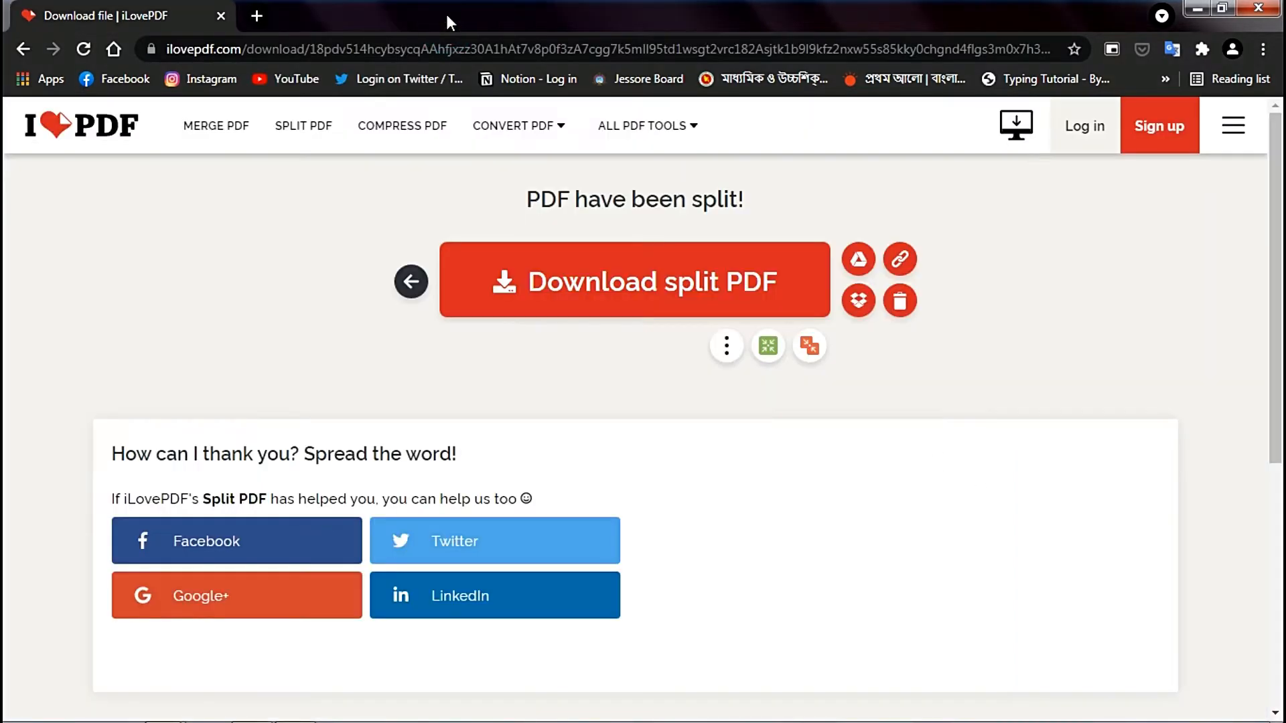
- Open the Compress PDF tool from the home page and load the file named pdf from the ilovepdf.com folder
{"action": "left_click", "coordinate": [111, 131]}
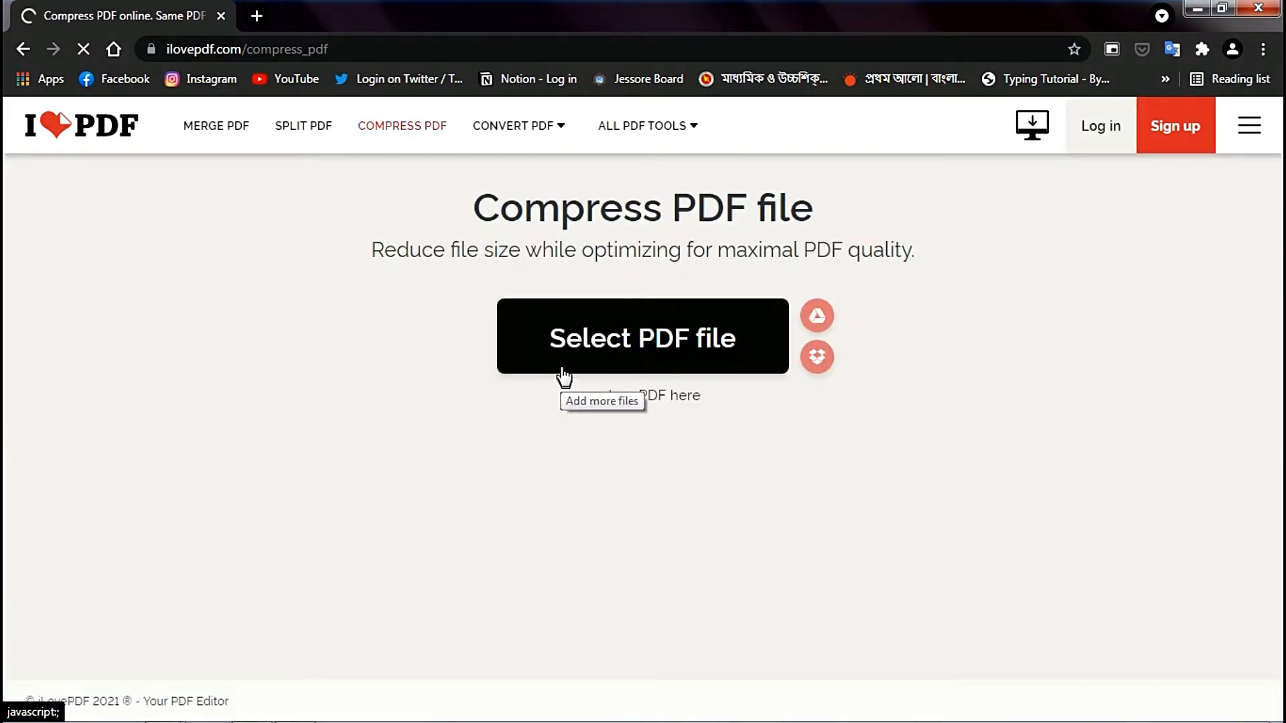
{"action": "left_click", "coordinate": [636, 339]}
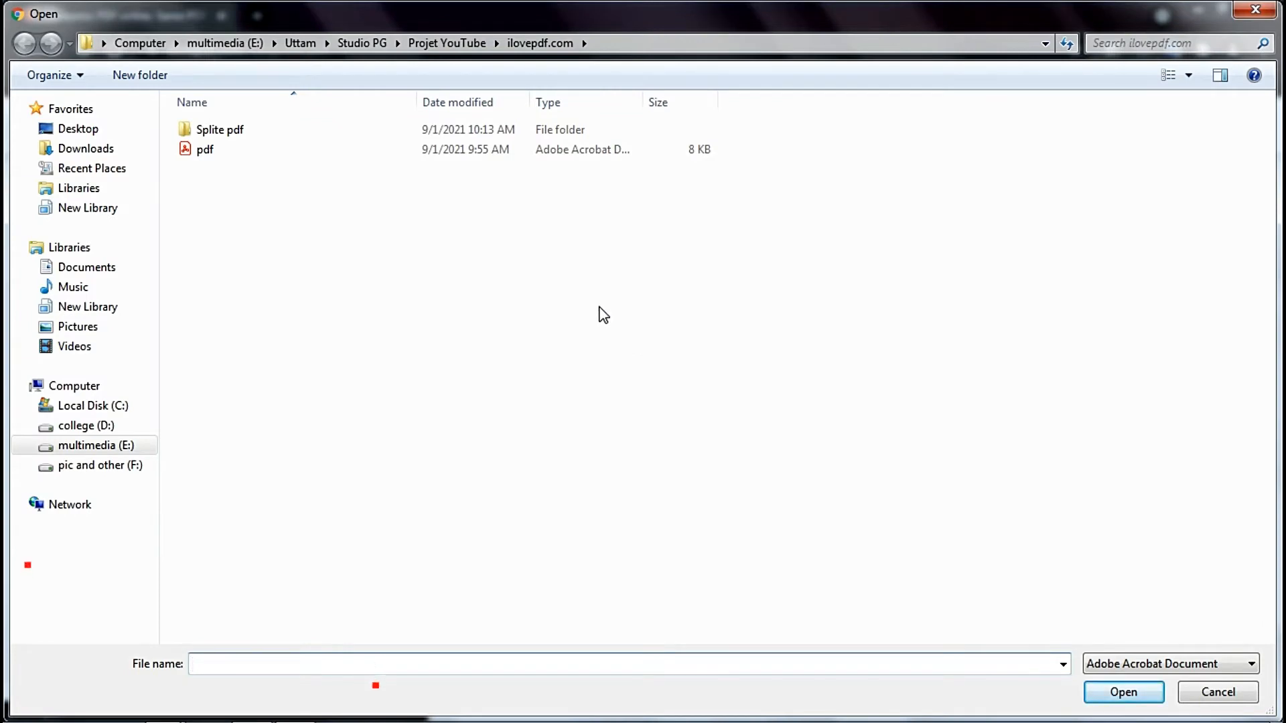
{"action": "left_click", "coordinate": [367, 154]}
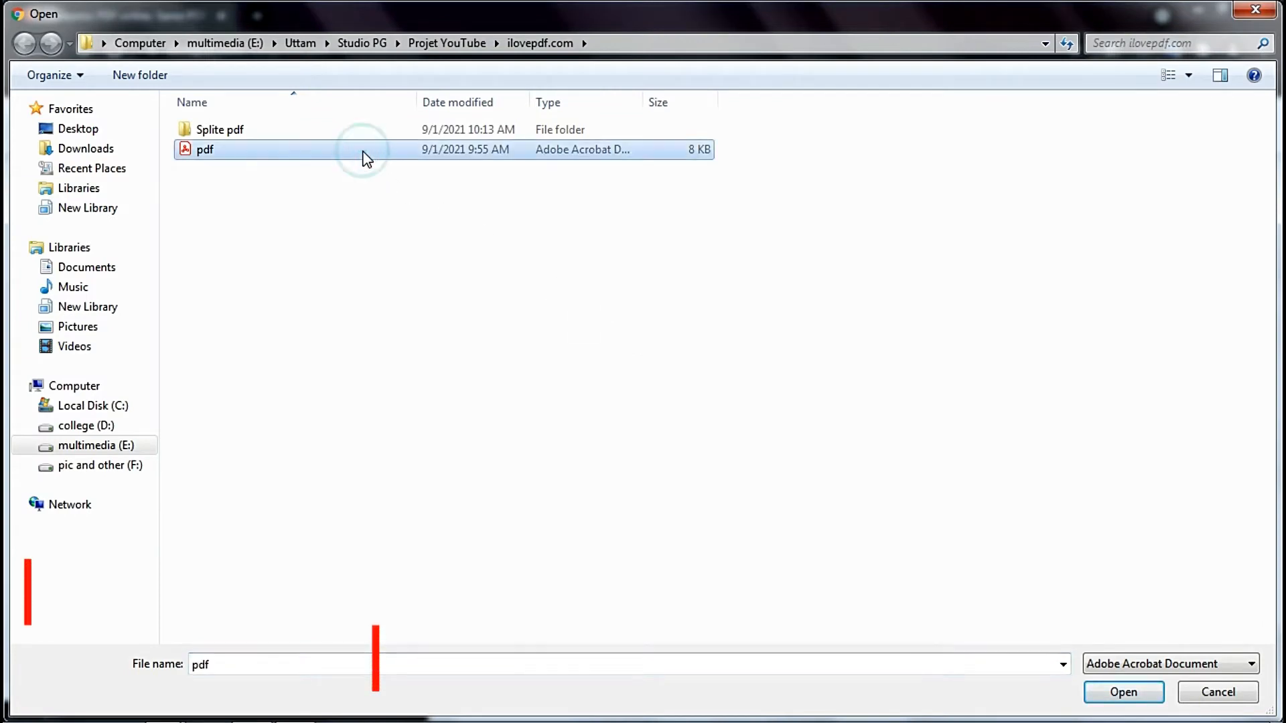
{"action": "left_click", "coordinate": [368, 154]}
{"action": "double_click", "coordinate": [363, 152]}
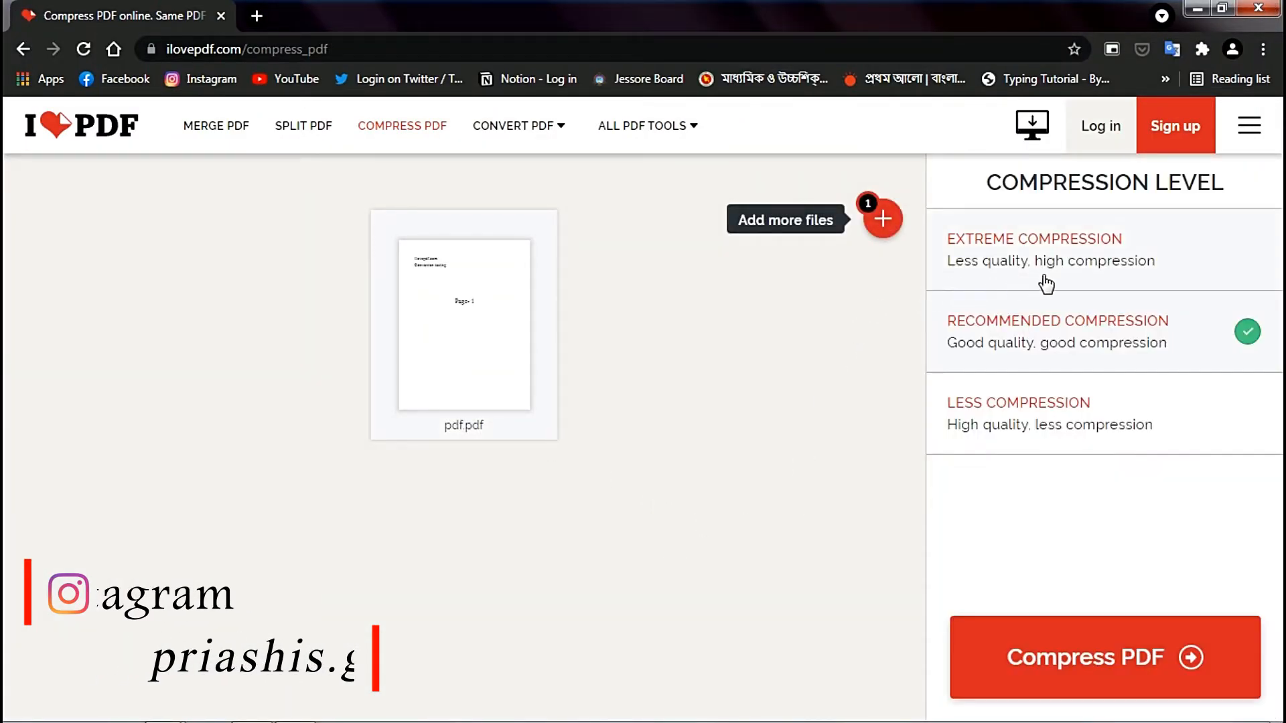
- Try each compression level, compress the PDF with Recommended Compression, and download the result
{"action": "left_click", "coordinate": [1072, 269]}
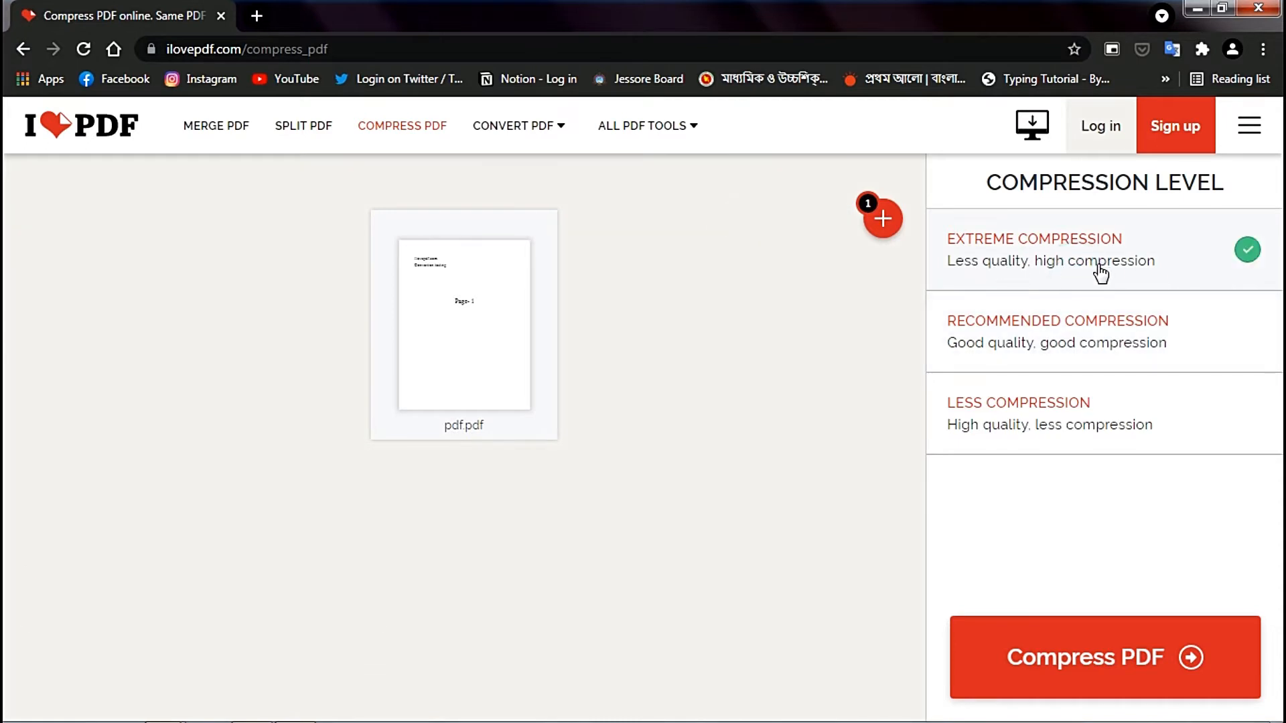
{"action": "left_click", "coordinate": [986, 340]}
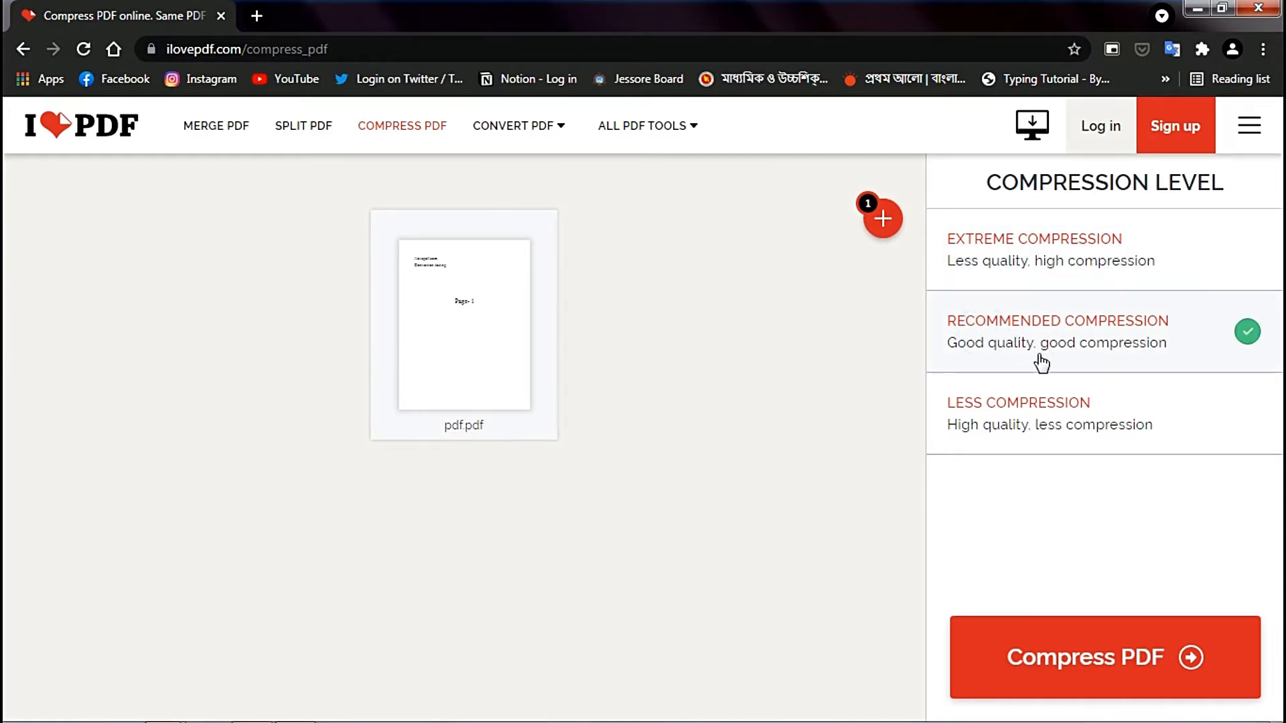
{"action": "left_click", "coordinate": [1043, 429]}
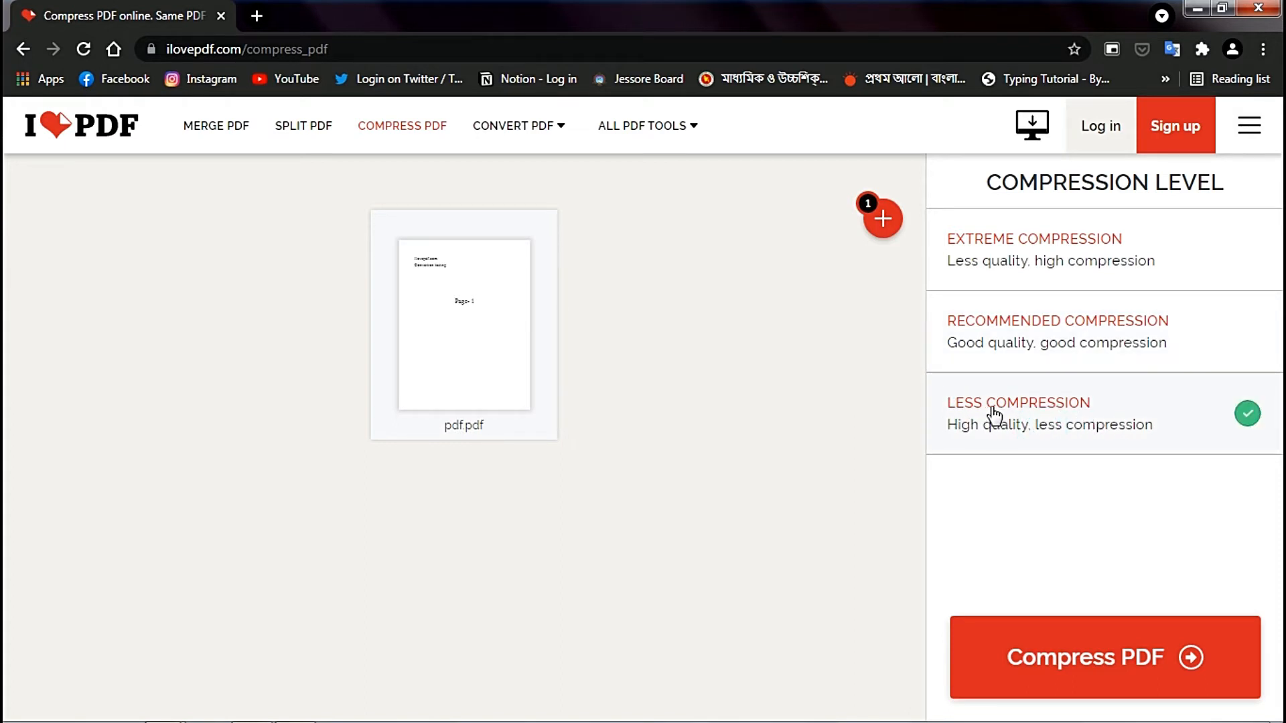
{"action": "left_click", "coordinate": [1130, 335]}
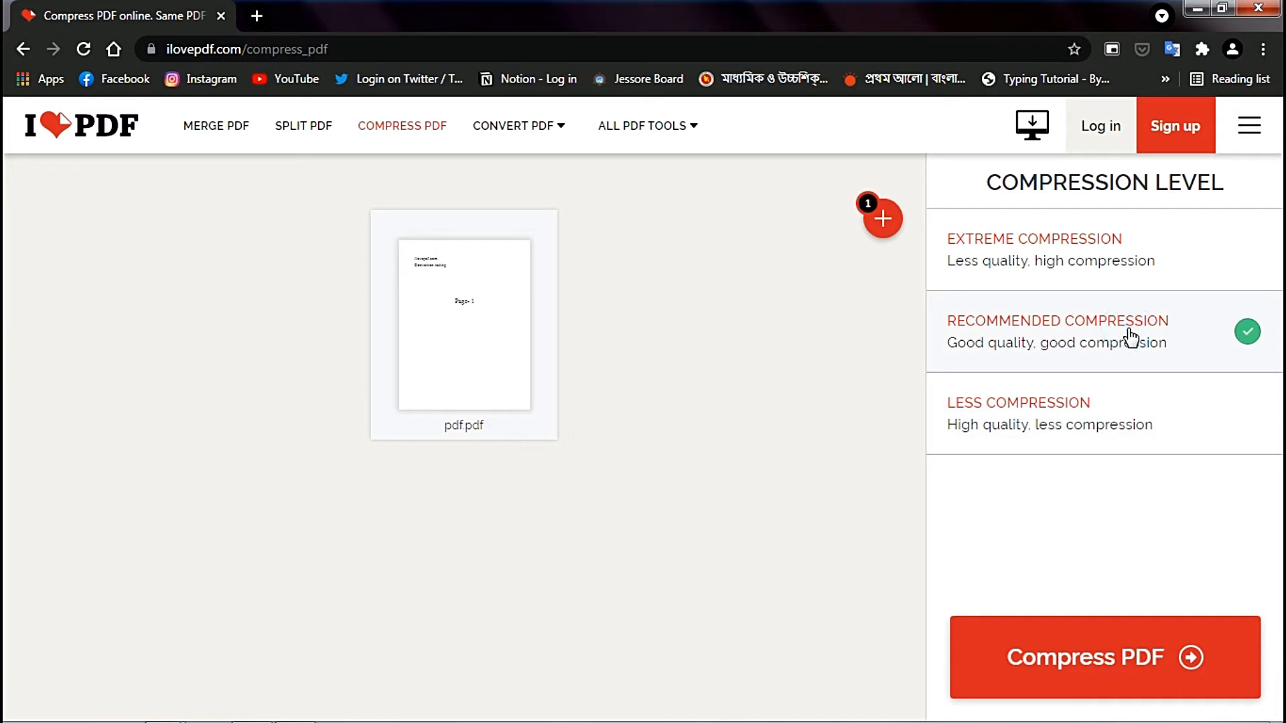
{"action": "left_click", "coordinate": [1142, 640]}
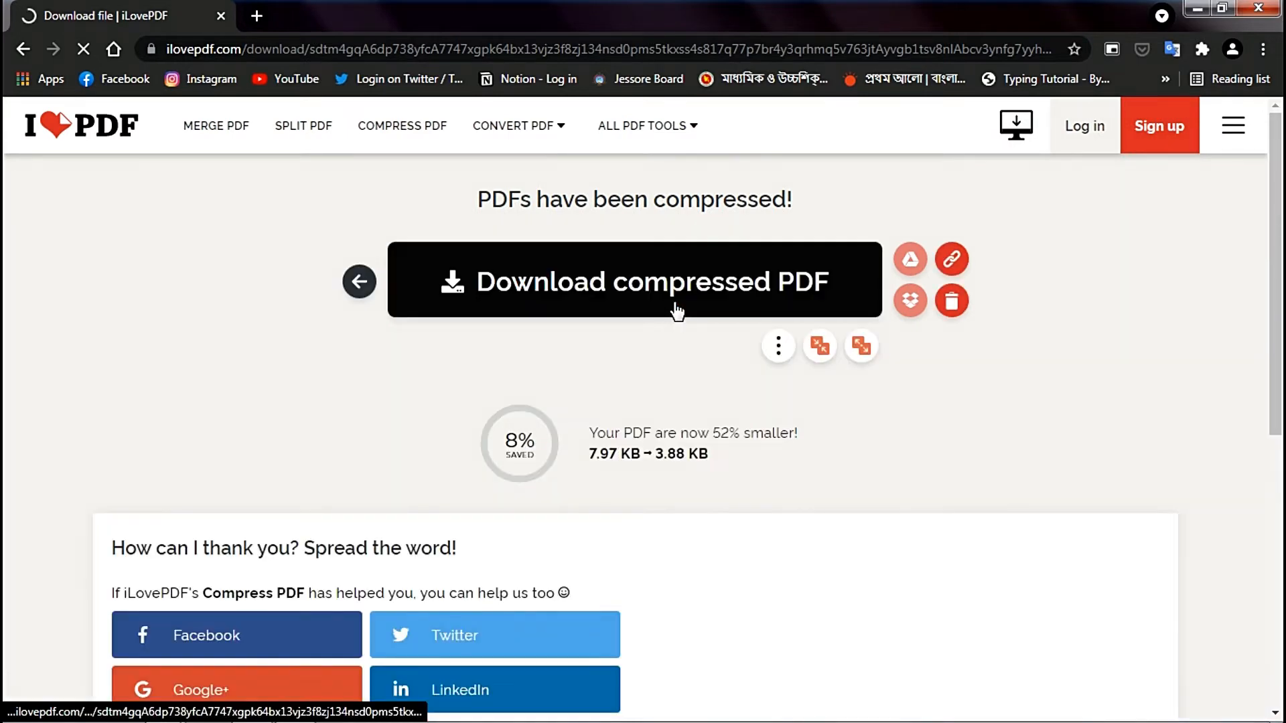
{"action": "left_click", "coordinate": [678, 301]}
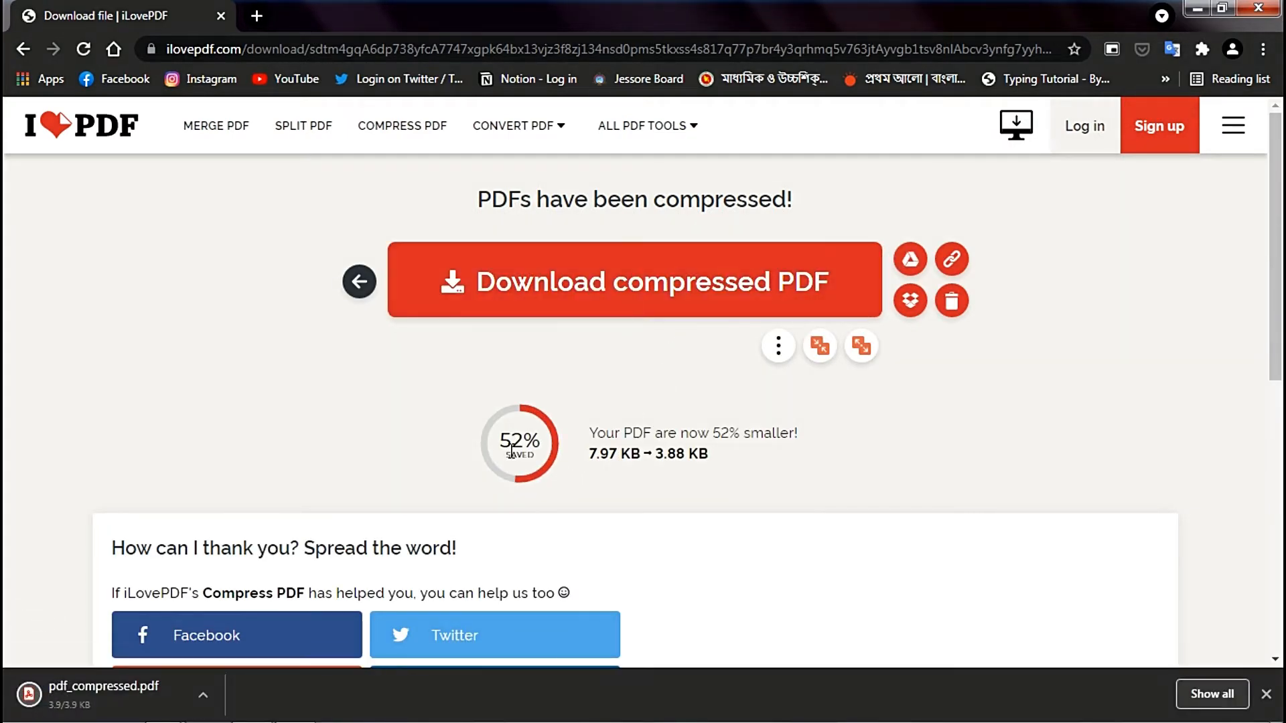
- Examine the saved percentage and the before-and-after file sizes reported for the compressed PDF
{"action": "left_click_drag", "start_coordinate": [499, 439], "coordinate": [544, 448]}
{"action": "left_click", "coordinate": [544, 448]}
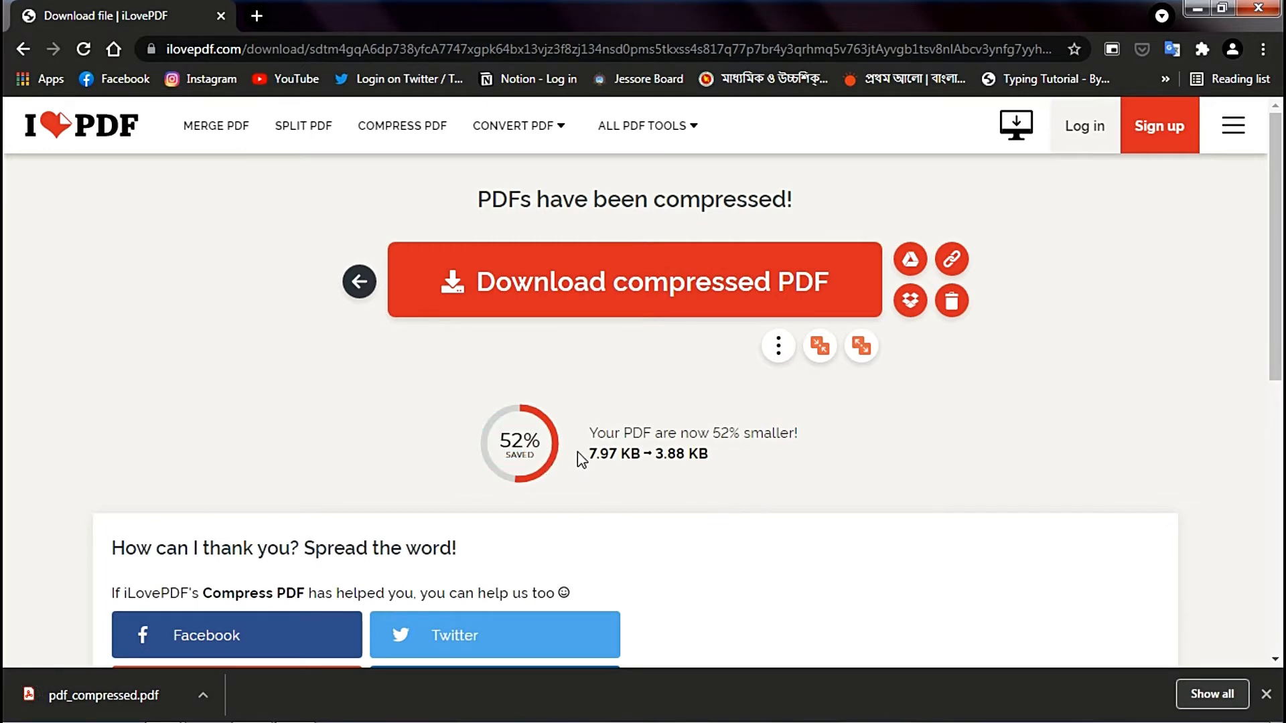
{"action": "left_click_drag", "start_coordinate": [578, 451], "coordinate": [722, 467]}
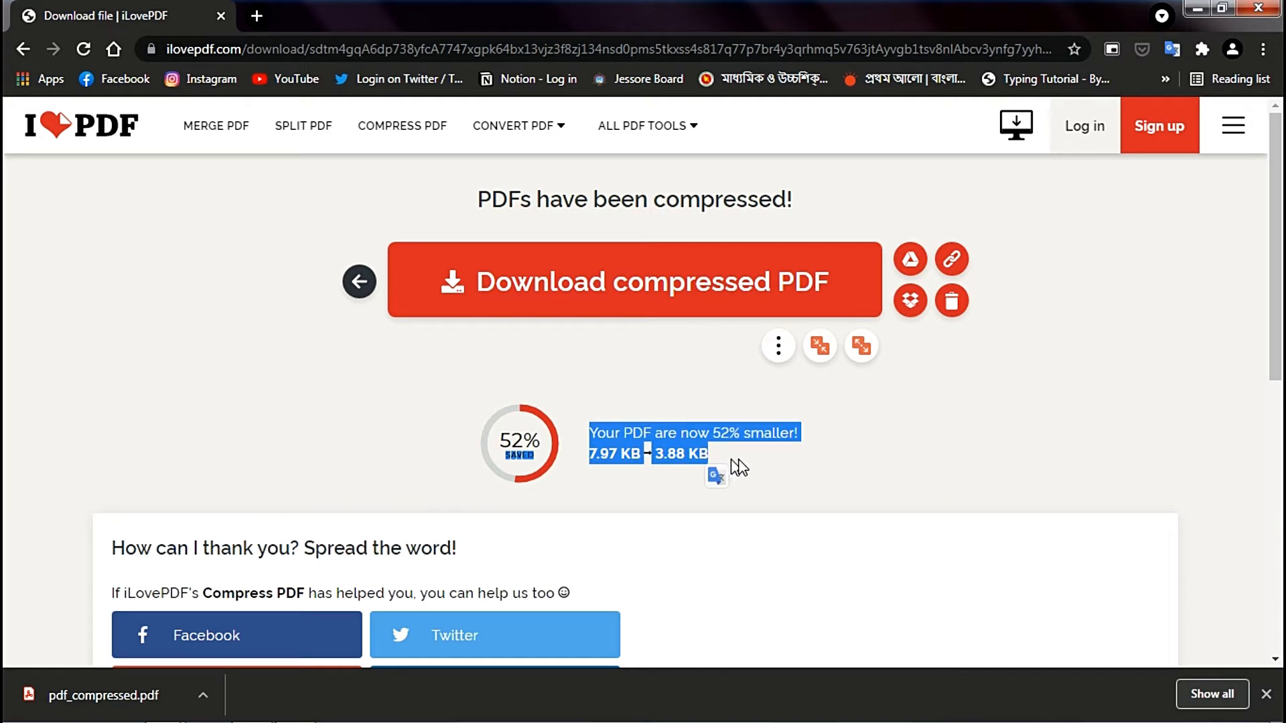
{"action": "left_click", "coordinate": [757, 464]}
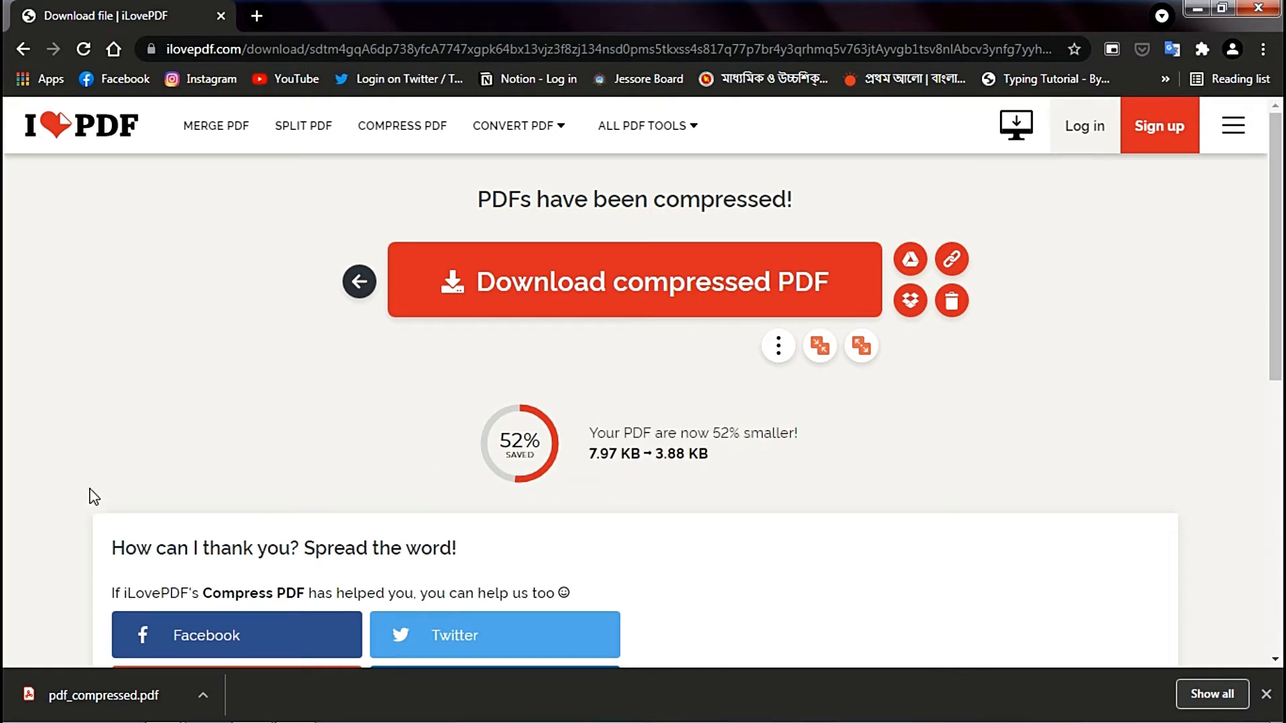
- Open the downloaded pdf_compressed.pdf, check its pages from first to last, and close it
{"action": "left_click", "coordinate": [166, 699]}
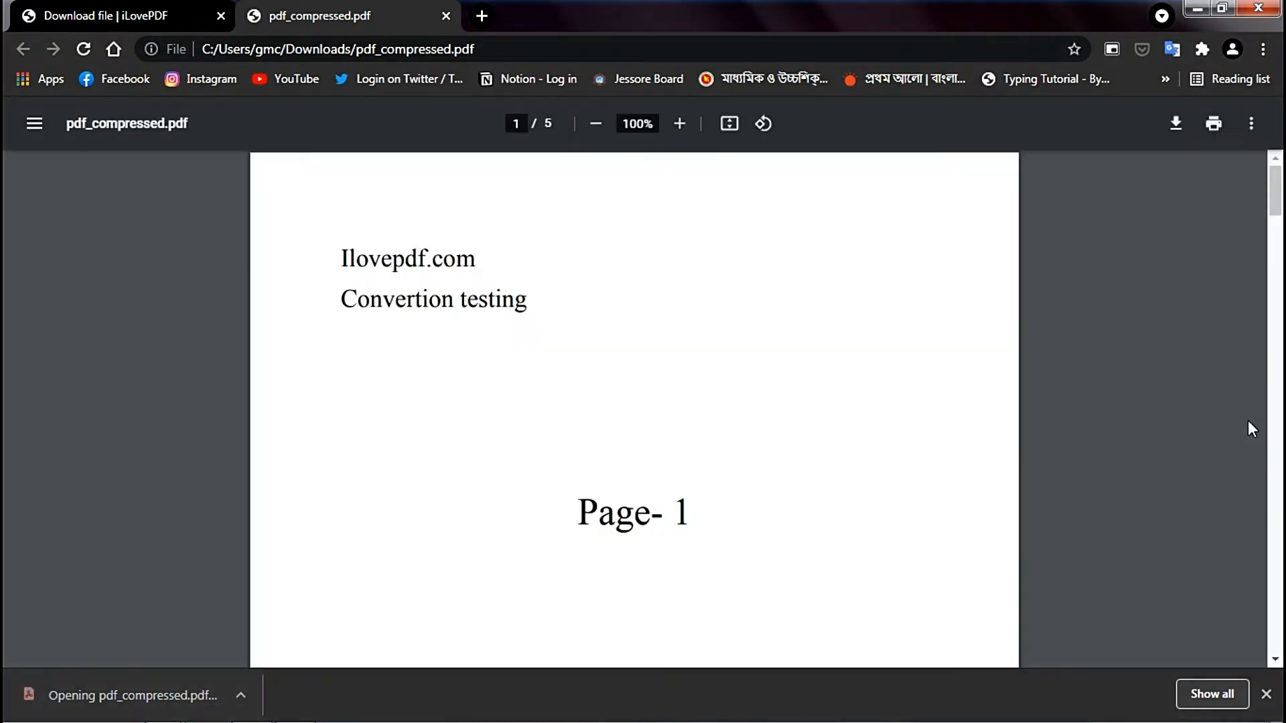
{"action": "scroll", "coordinate": [1069, 388], "scroll_direction": "down", "scroll_amount": 15}
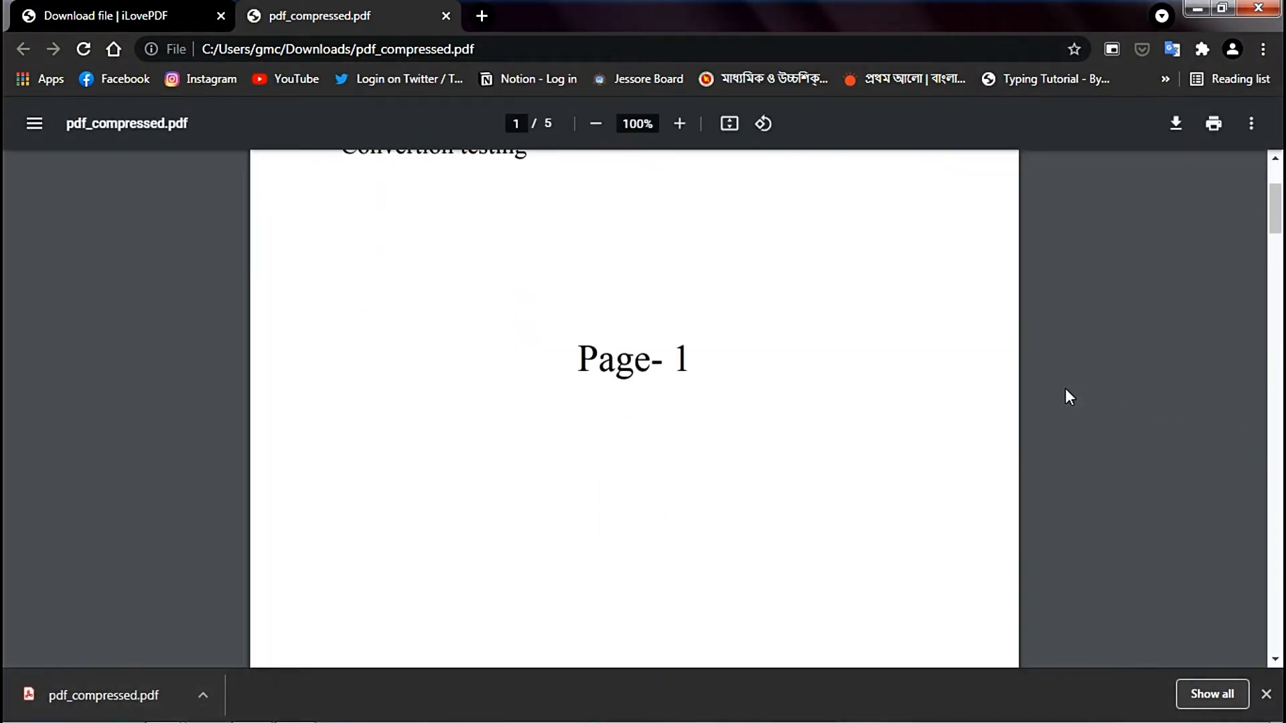
{"action": "scroll", "coordinate": [1065, 389], "scroll_direction": "down", "scroll_amount": 10}
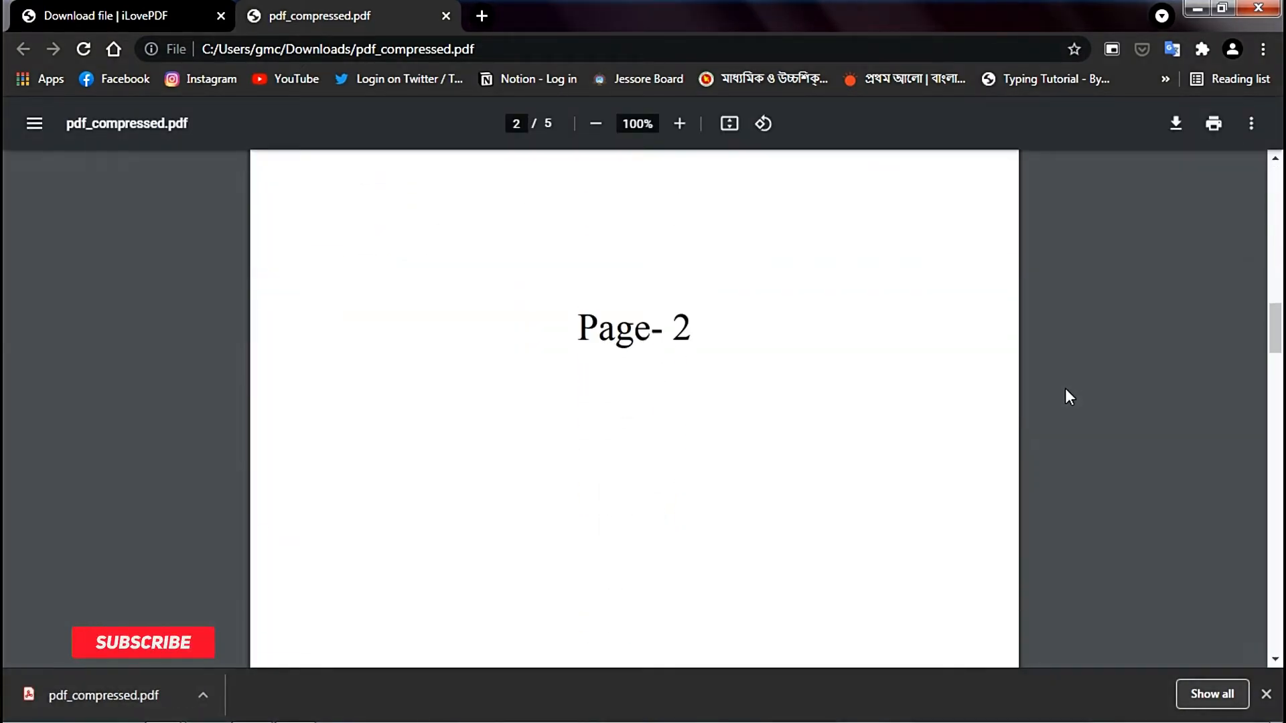
{"action": "scroll", "coordinate": [1069, 397], "scroll_direction": "down", "scroll_amount": 10}
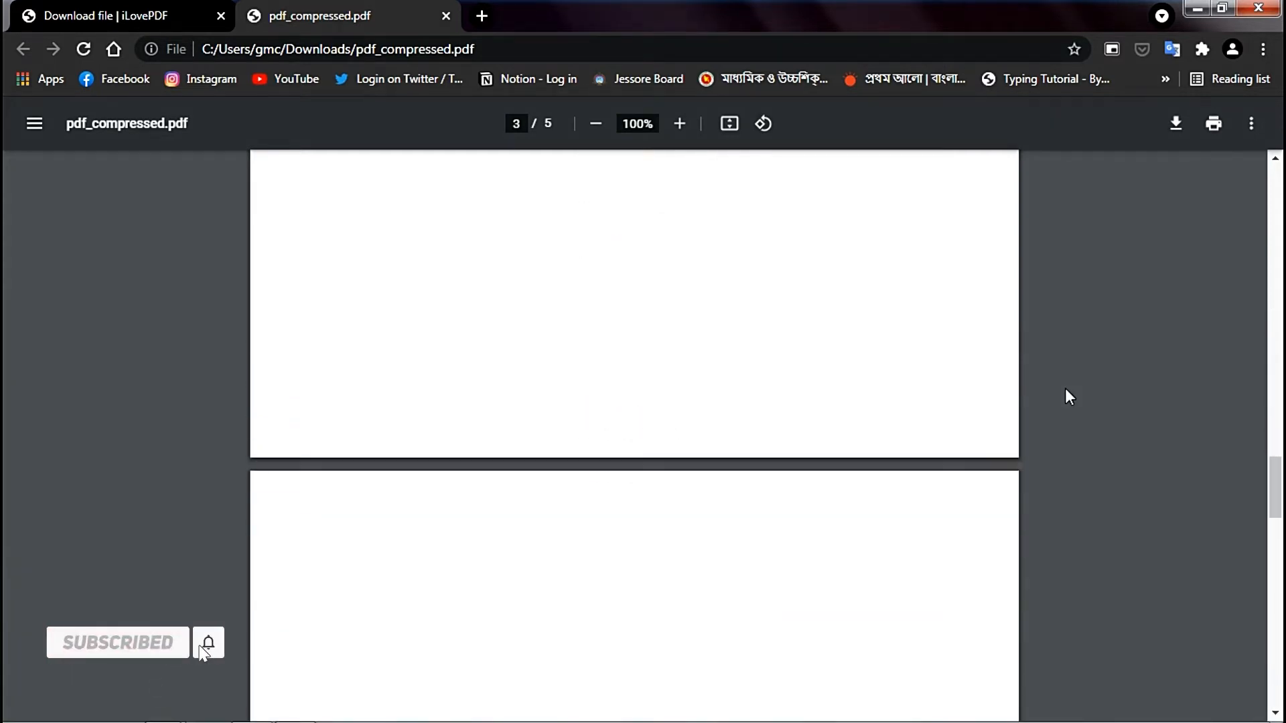
{"action": "scroll", "coordinate": [1065, 389], "scroll_direction": "down", "scroll_amount": 10}
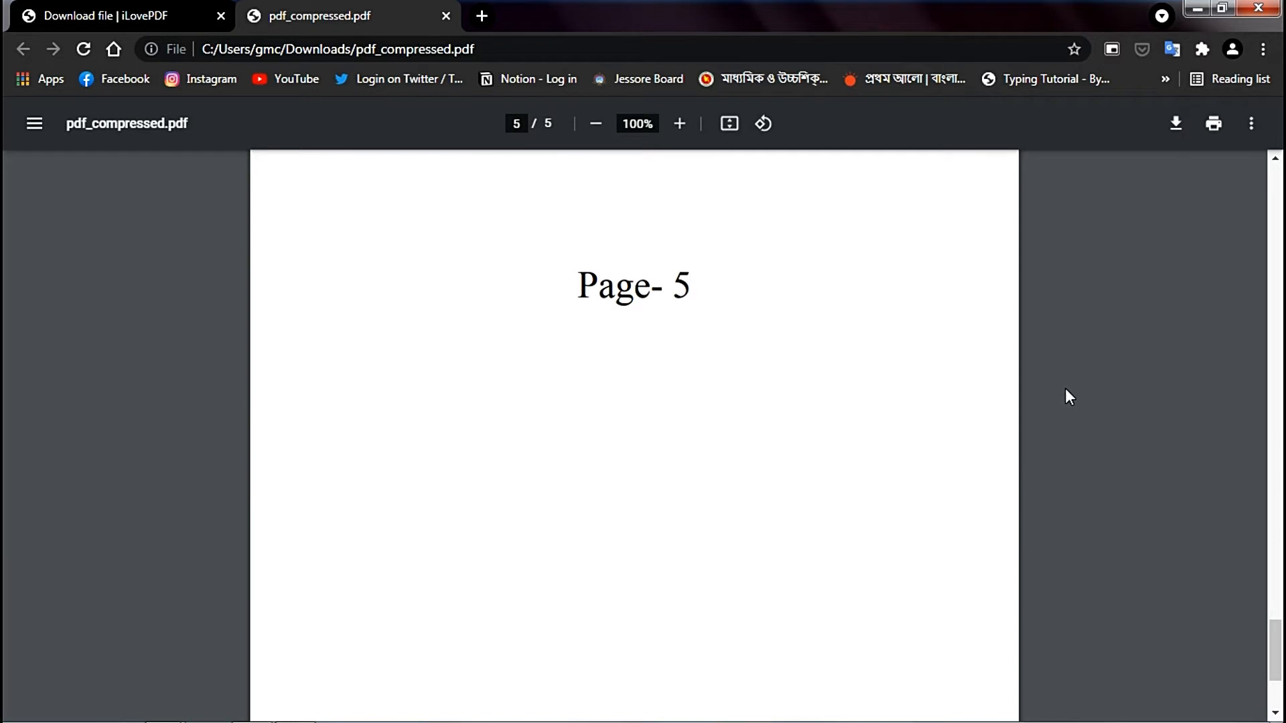
{"action": "left_click", "coordinate": [447, 16]}
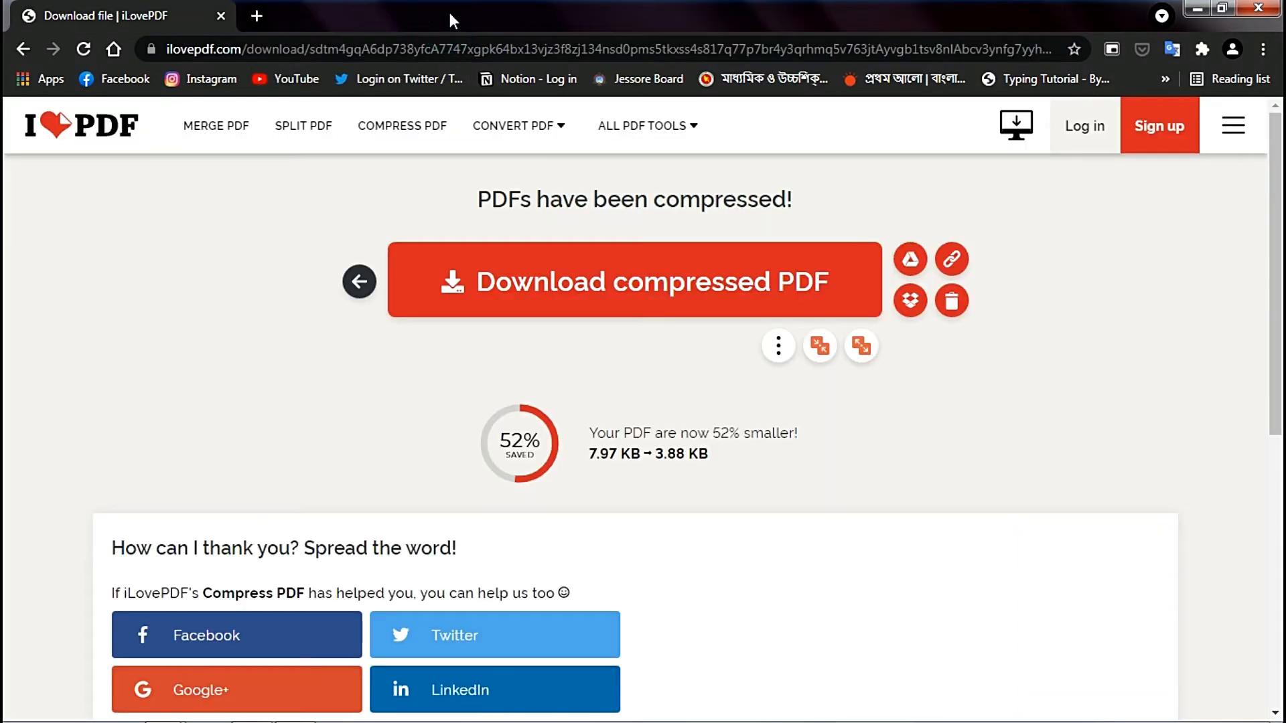
- Convert the file named pdf from the ilovepdf.com folder with the PDF to Word tool, using No OCR, and download the document
{"action": "left_click", "coordinate": [80, 133]}
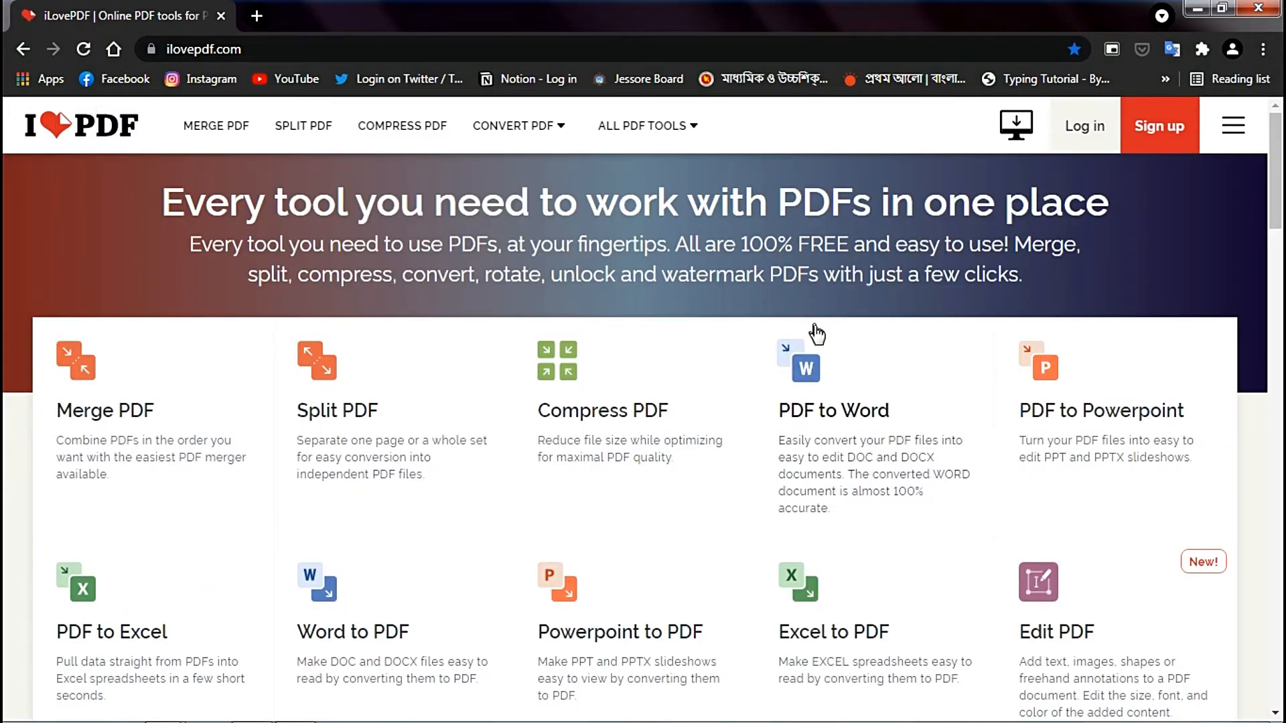
{"action": "left_click", "coordinate": [826, 389]}
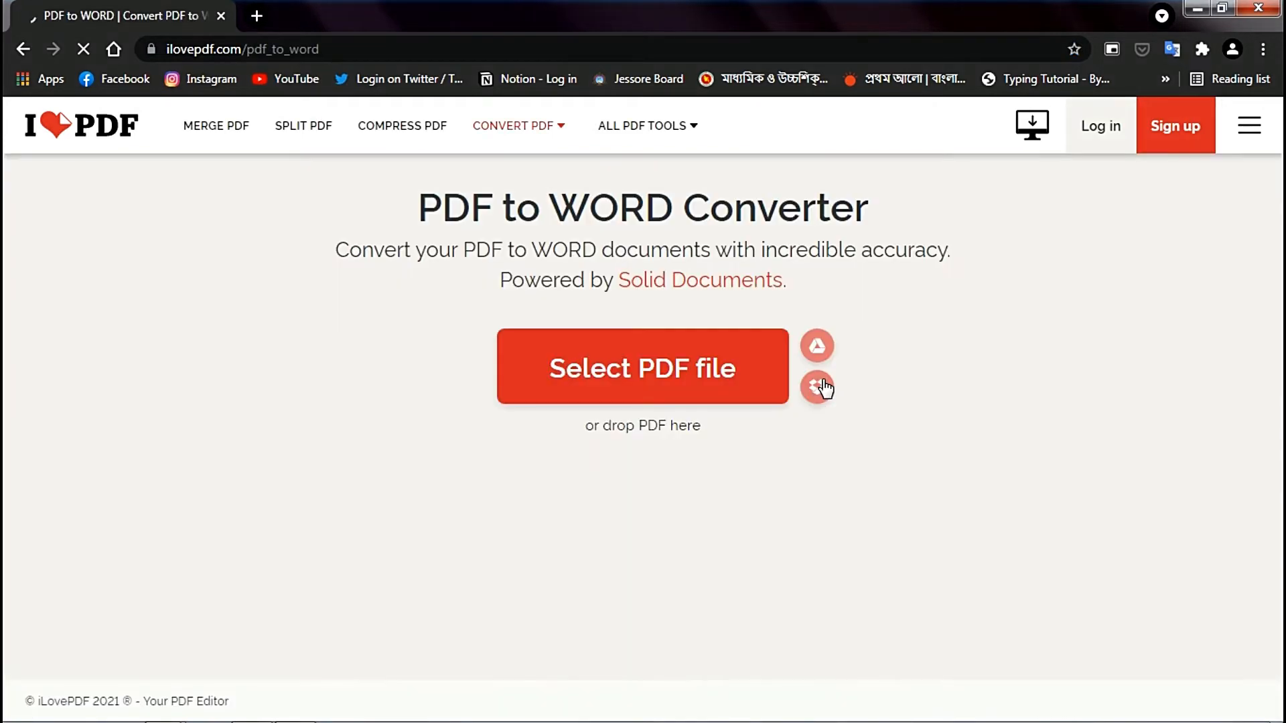
{"action": "left_click", "coordinate": [678, 357]}
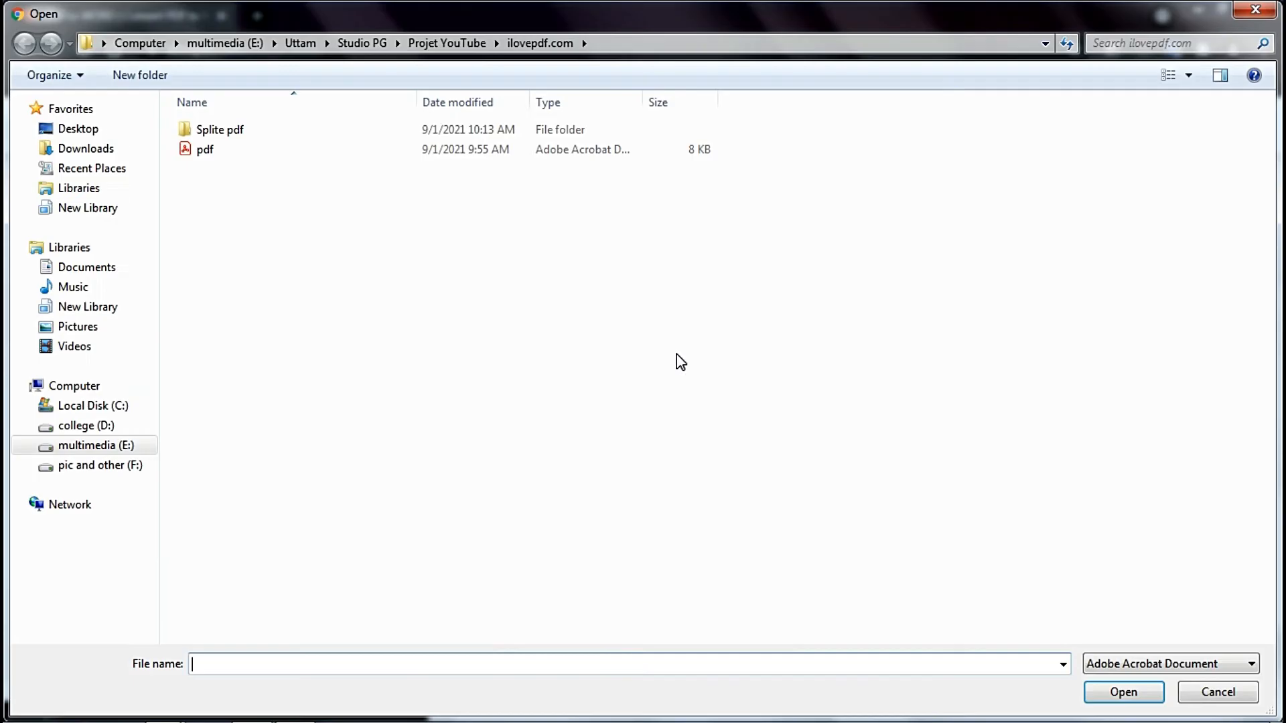
{"action": "double_click", "coordinate": [453, 154]}
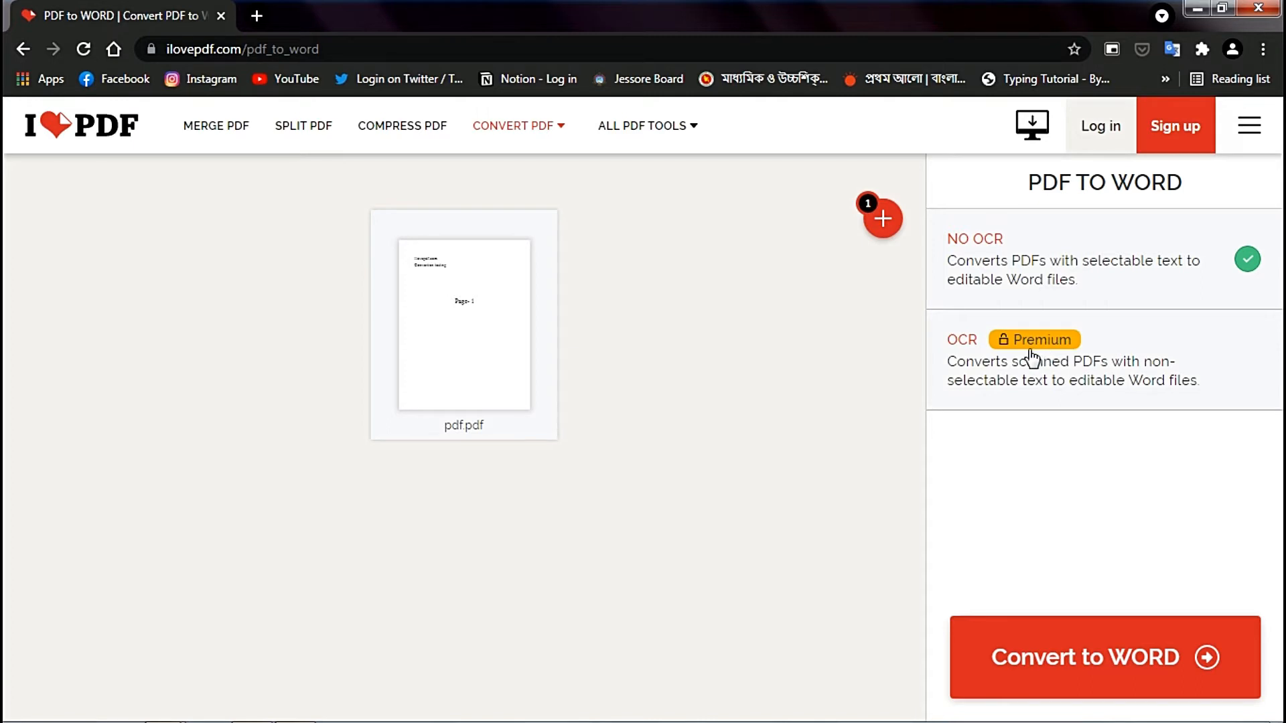
{"action": "left_click", "coordinate": [1139, 661]}
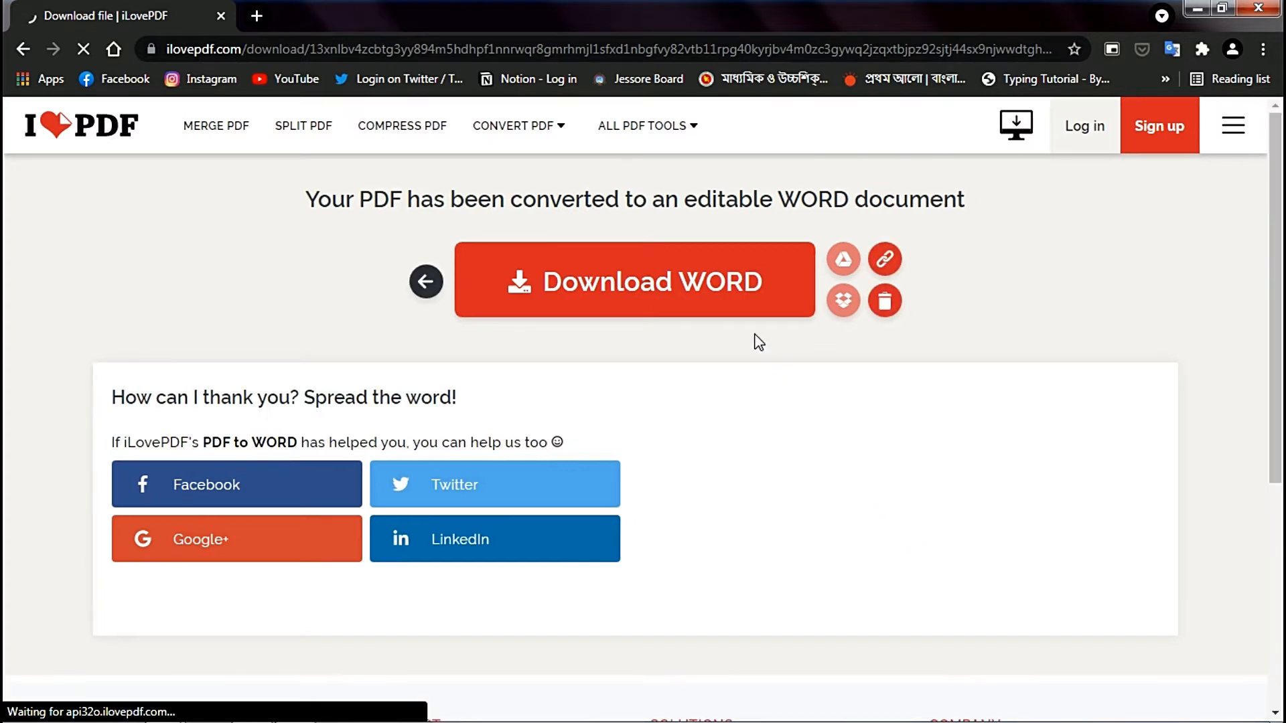
{"action": "left_click", "coordinate": [735, 289]}
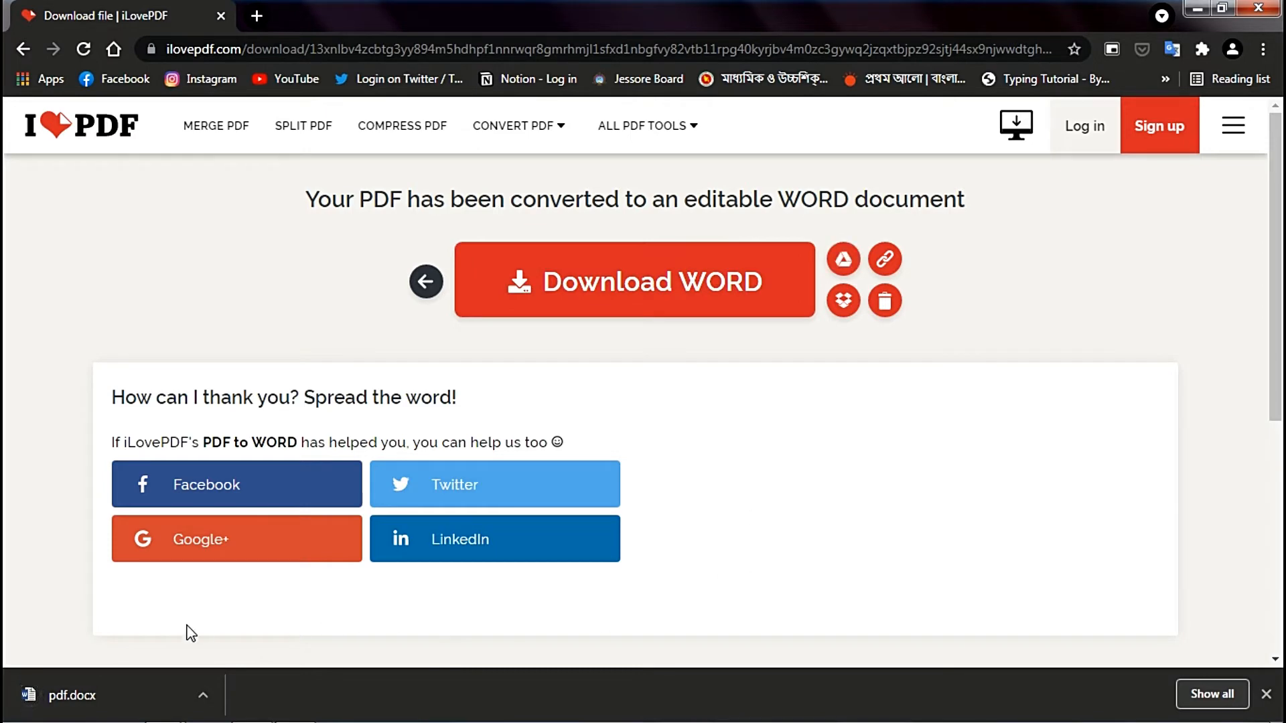
- Open the downloaded pdf.docx in Word and enable editing
{"action": "left_click", "coordinate": [139, 693]}
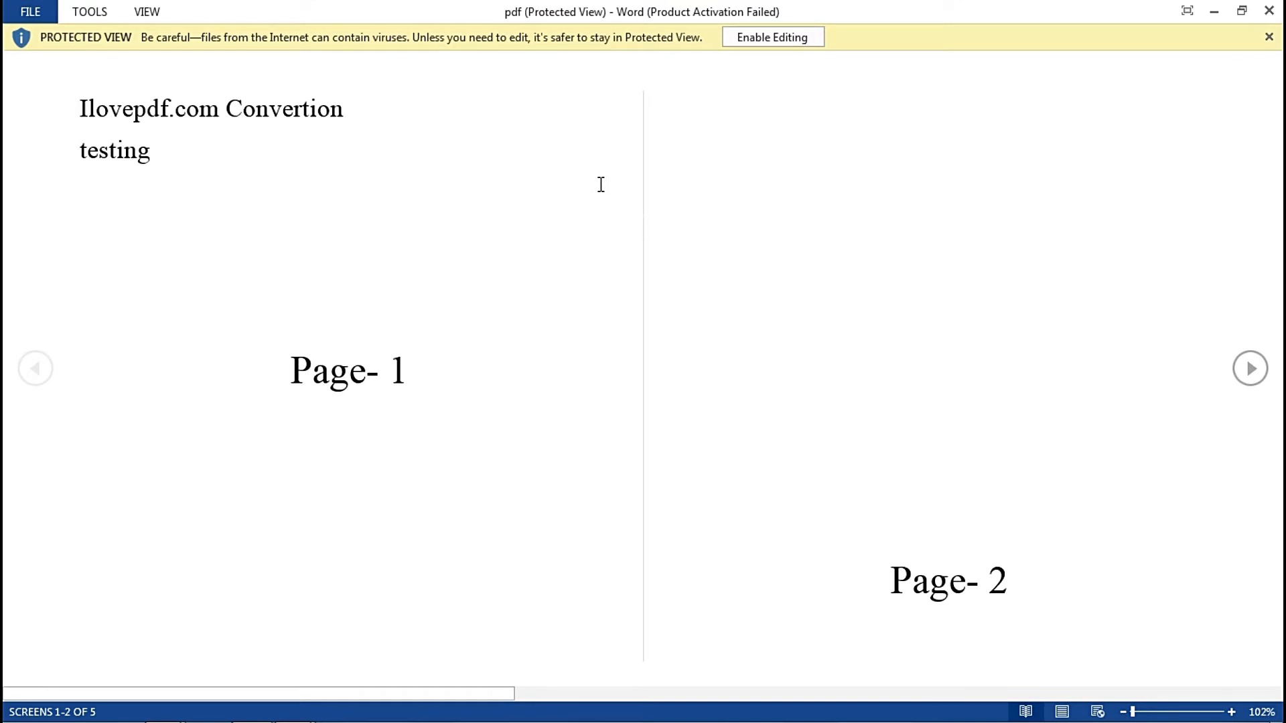
{"action": "left_click", "coordinate": [747, 38]}
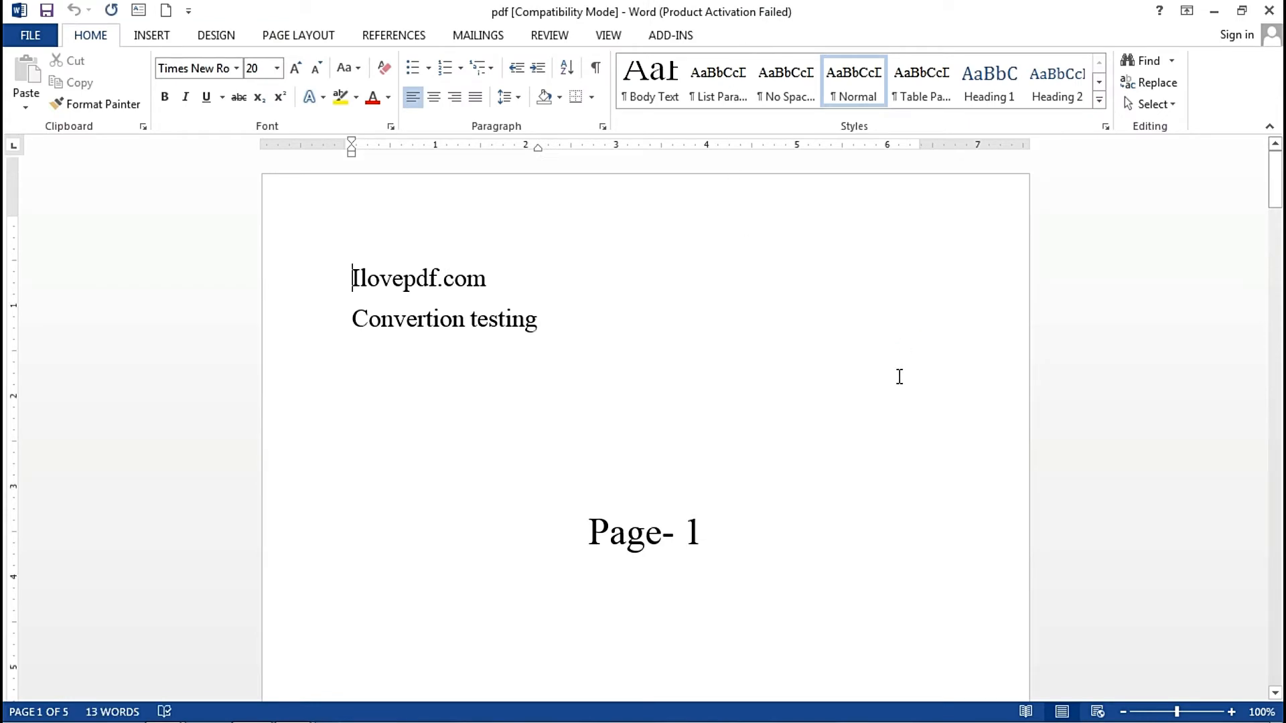
{"action": "scroll", "coordinate": [900, 376], "scroll_direction": "down", "scroll_amount": 1}
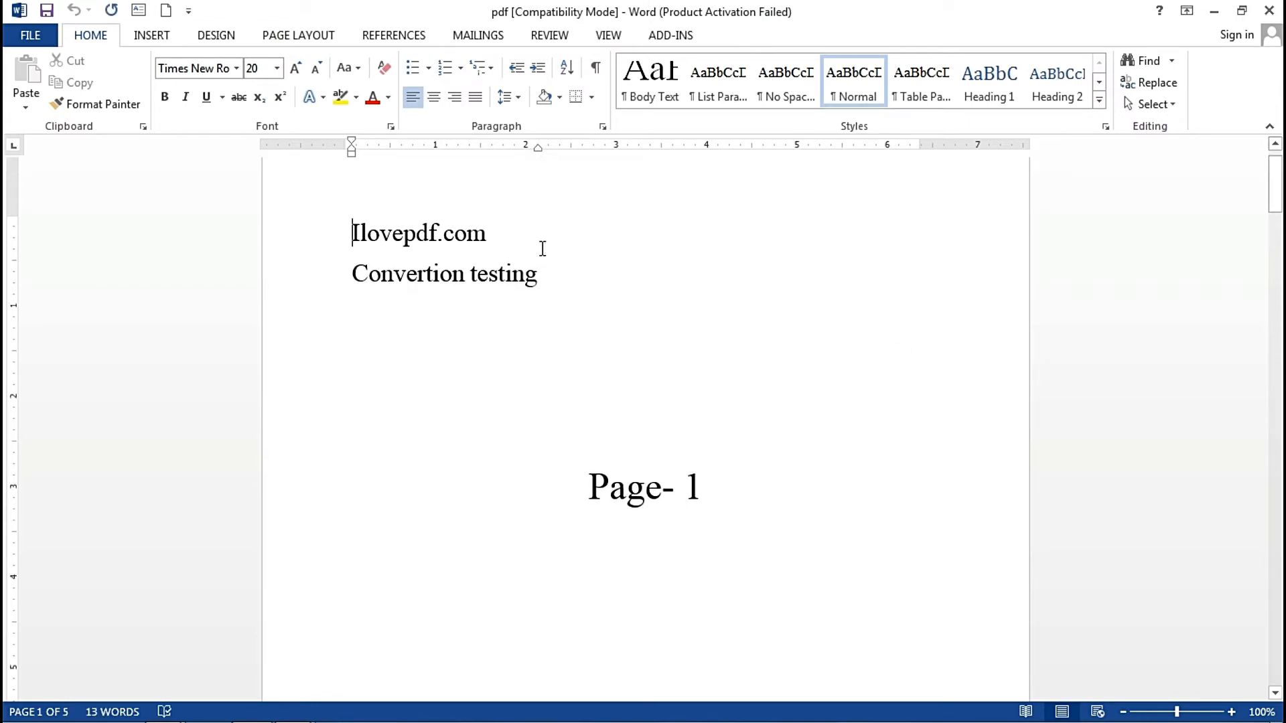
- Add the text "You can write here now" over two lines below "Convertion testing" in the converted document
{"action": "left_click", "coordinate": [562, 274]}
{"action": "key", "text": "Return"}
{"action": "type", "text": "y"}
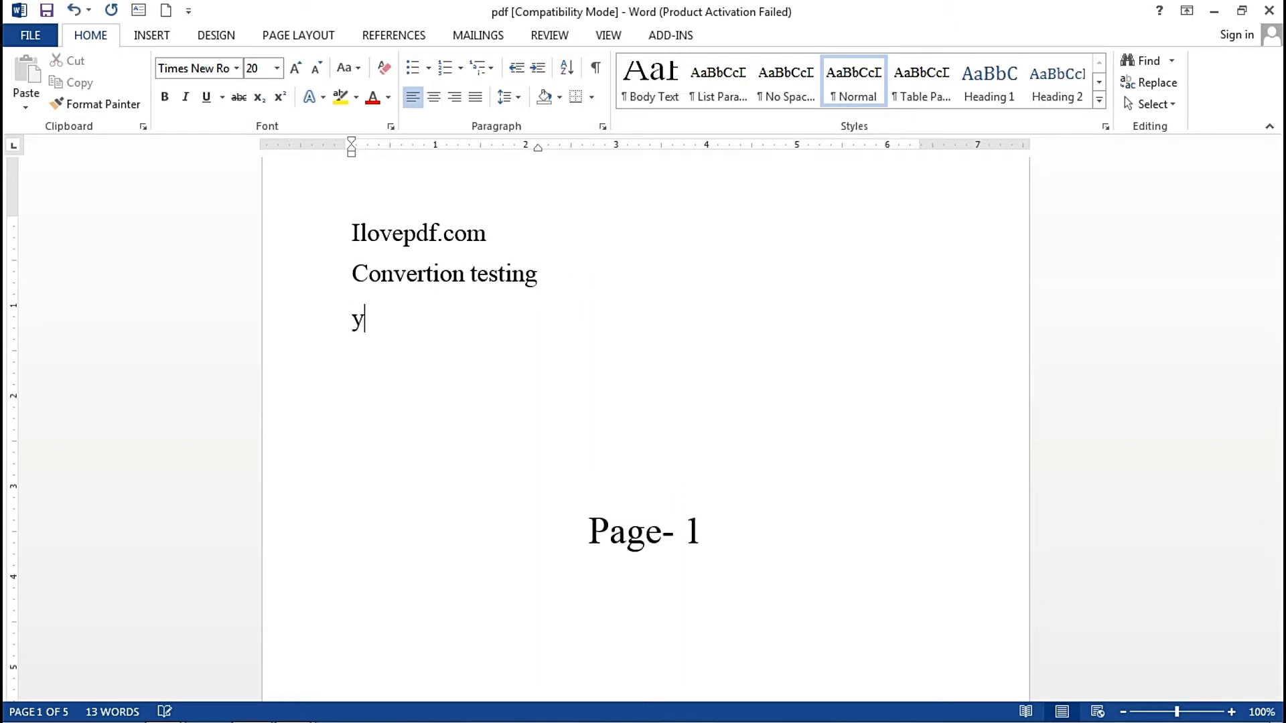
{"action": "type", "text": "ou"}
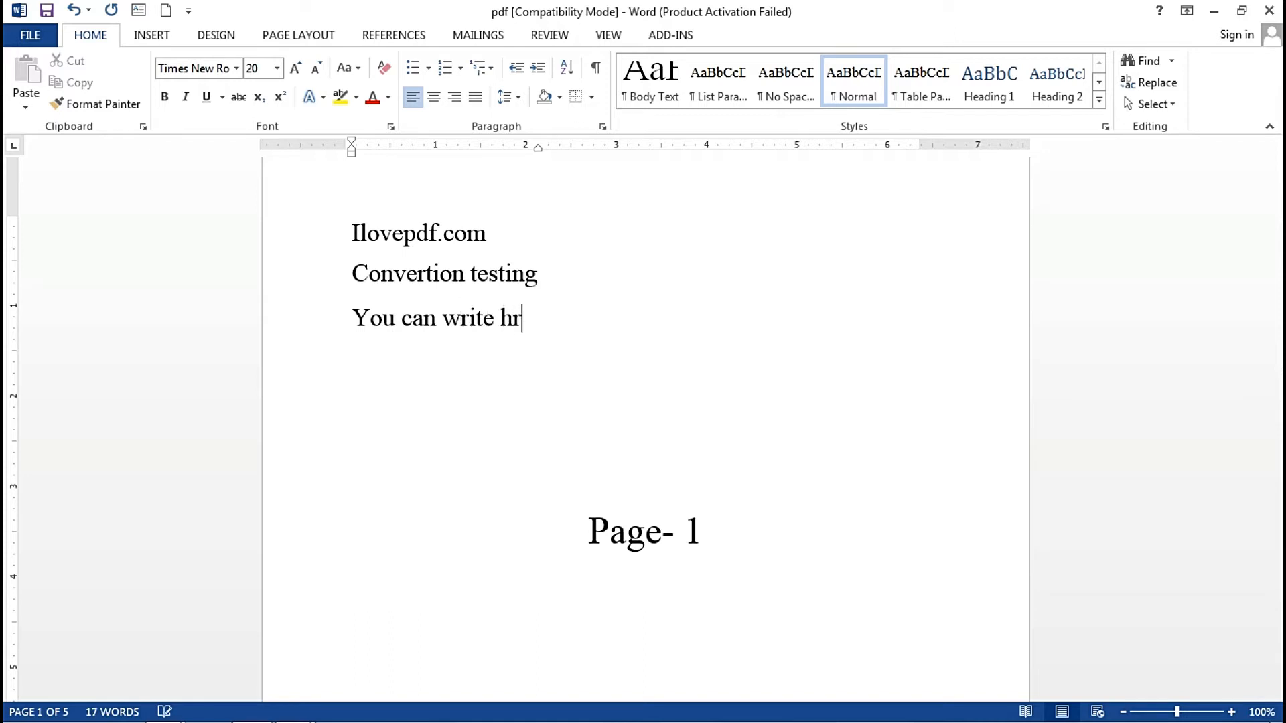
{"action": "type", "text": "can write here"}
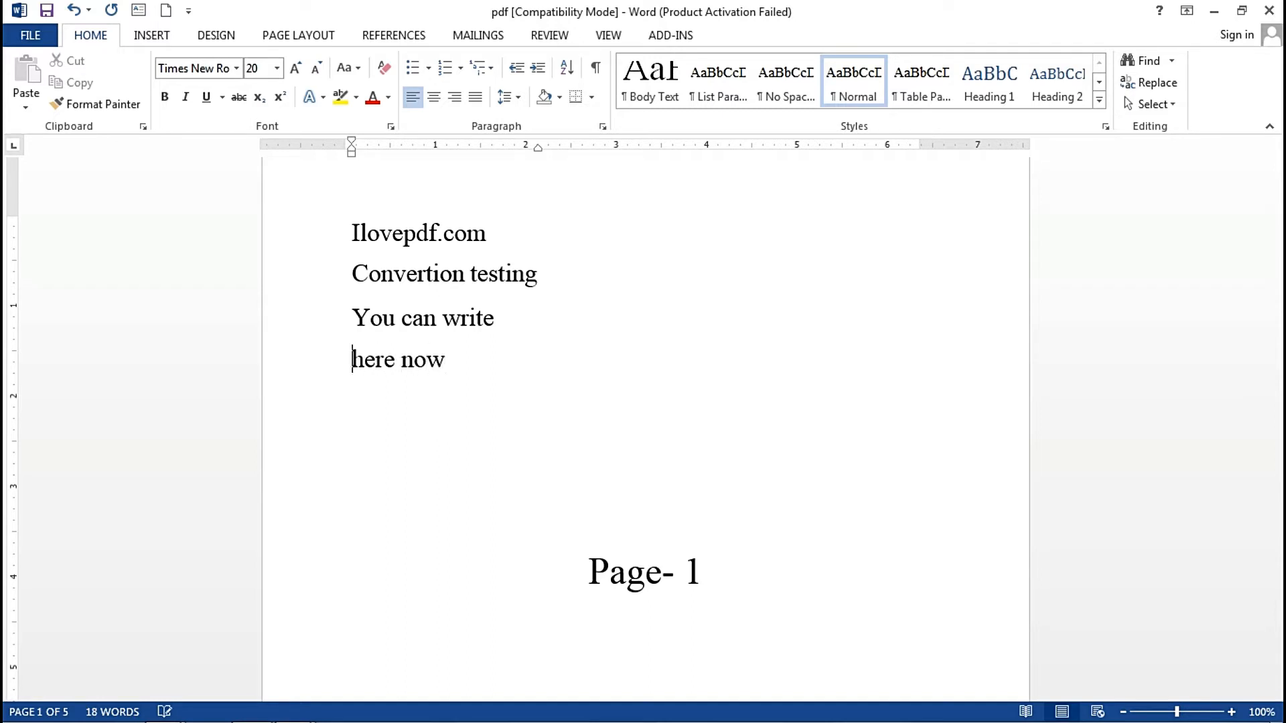
{"action": "key", "text": "Delete"}
{"action": "key", "text": "Return"}
{"action": "key", "text": "End"}
{"action": "key", "text": "Return"}
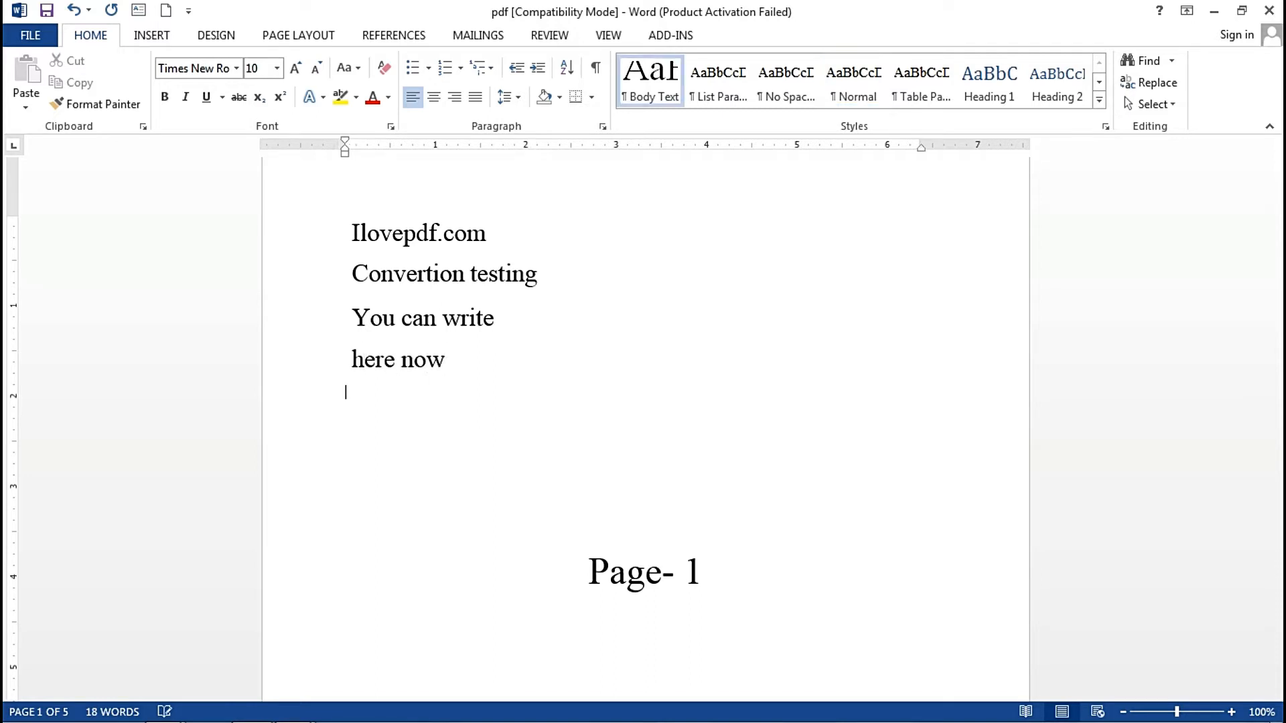
{"action": "key", "text": "BackSpace"}
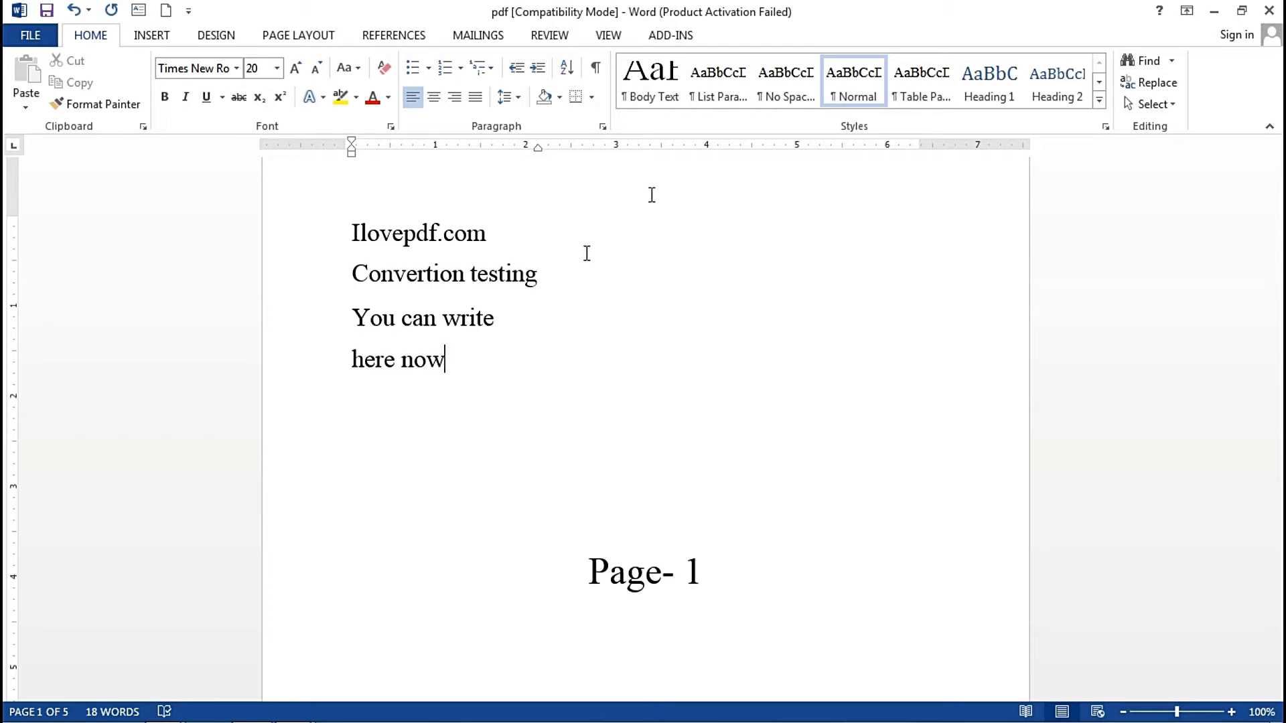
- Close the converted document without saving its changes, minimize the other Word document and return to the iLovePDF page in the browser
{"action": "left_click", "coordinate": [1276, 8]}
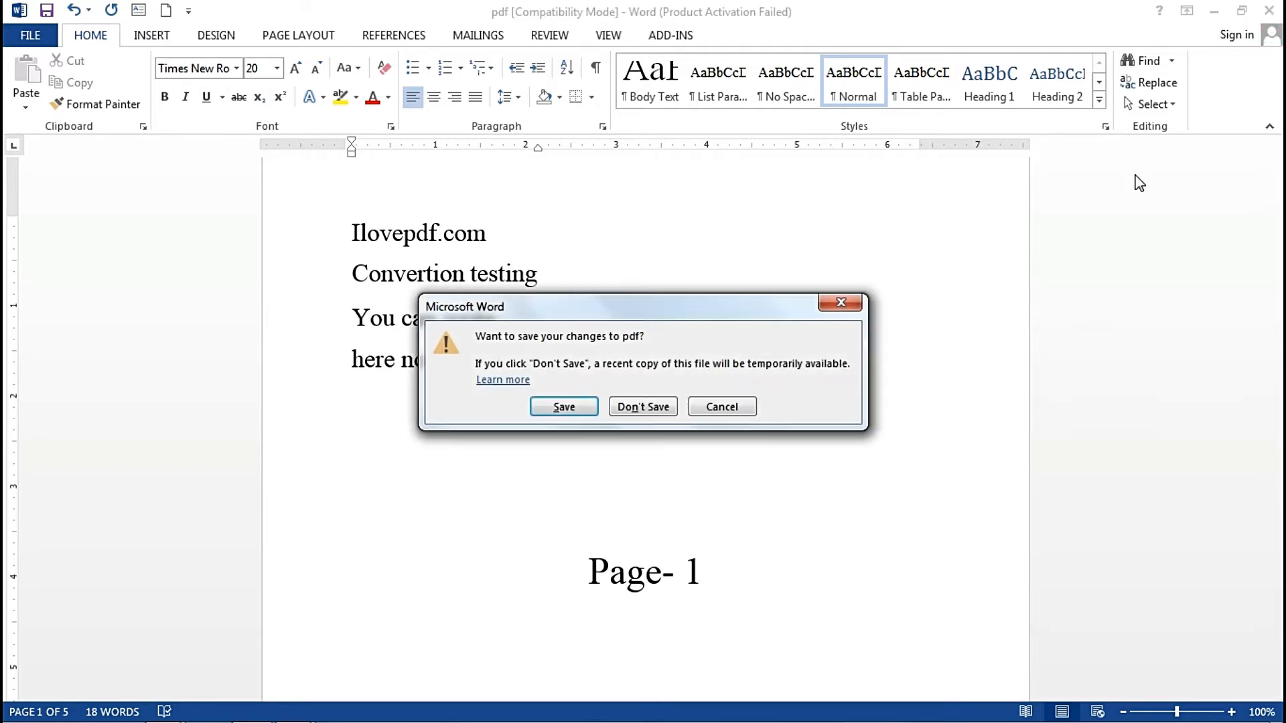
{"action": "left_click", "coordinate": [649, 407]}
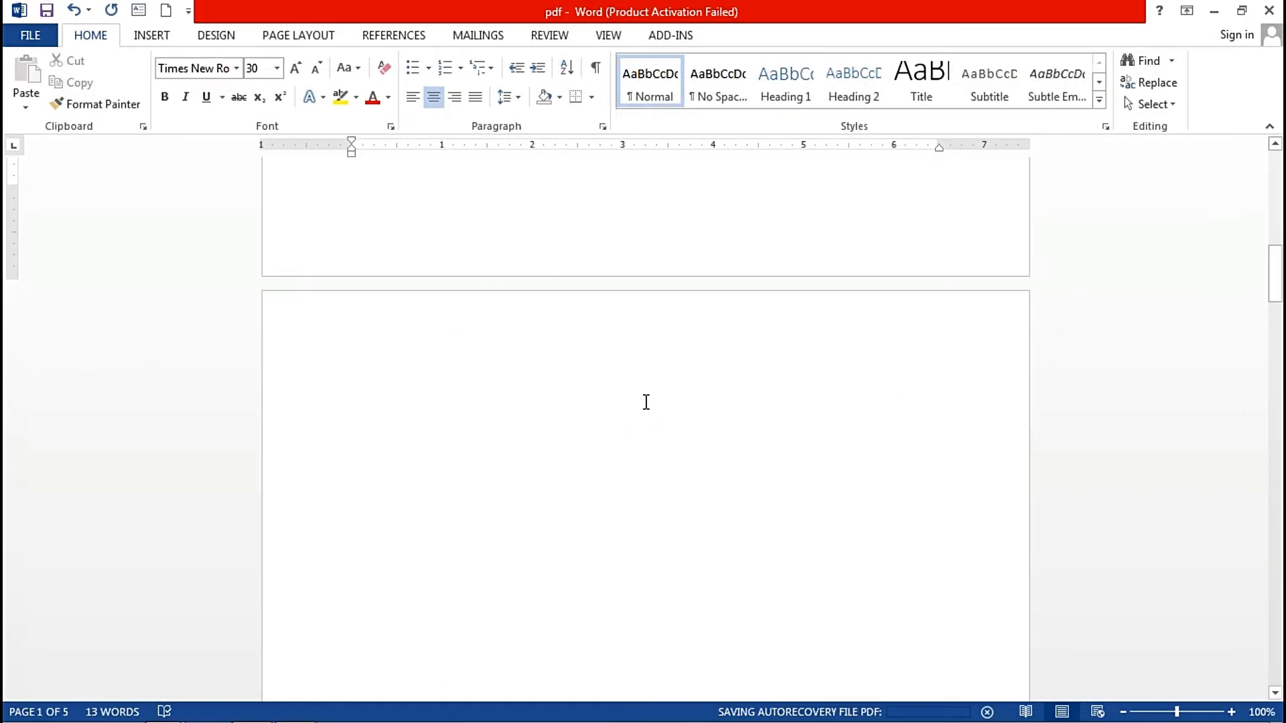
{"action": "left_click", "coordinate": [1213, 9]}
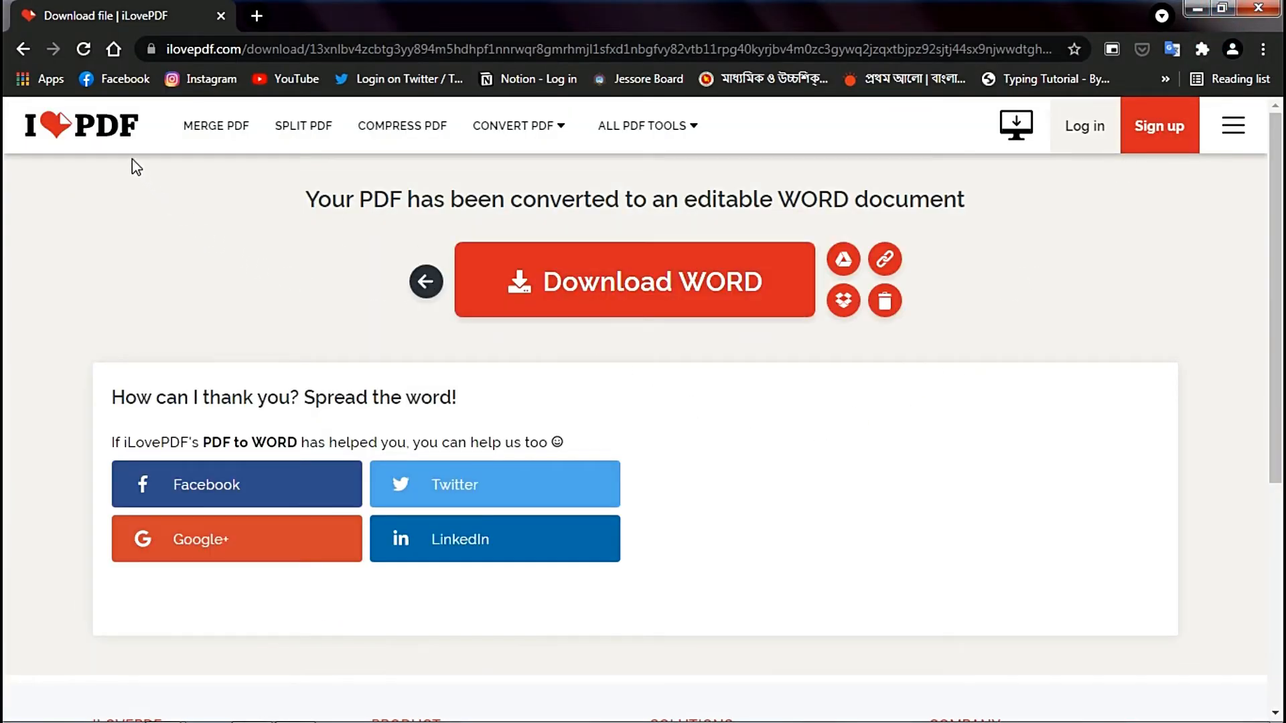
- Convert pdf.docx from the ilovepdf.com folder with the Word to PDF tool and download the resulting PDF
{"action": "left_click", "coordinate": [106, 129]}
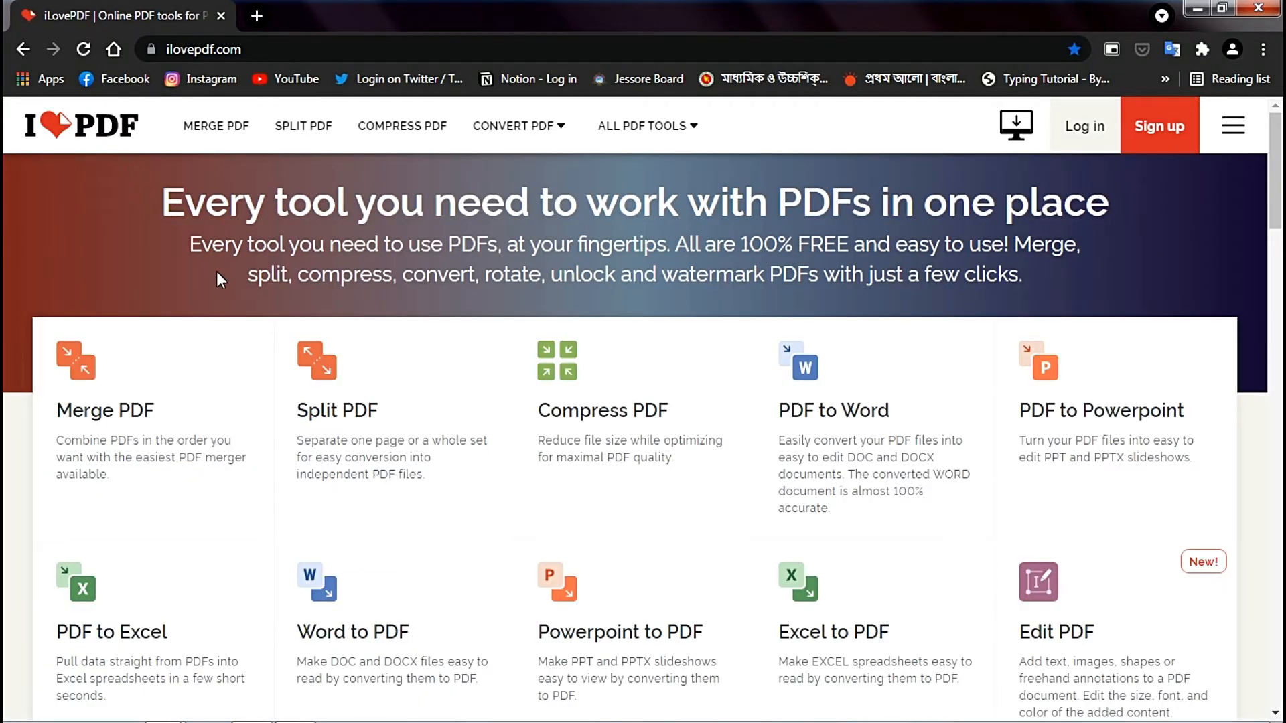
{"action": "scroll", "coordinate": [456, 381], "scroll_direction": "down", "scroll_amount": 3}
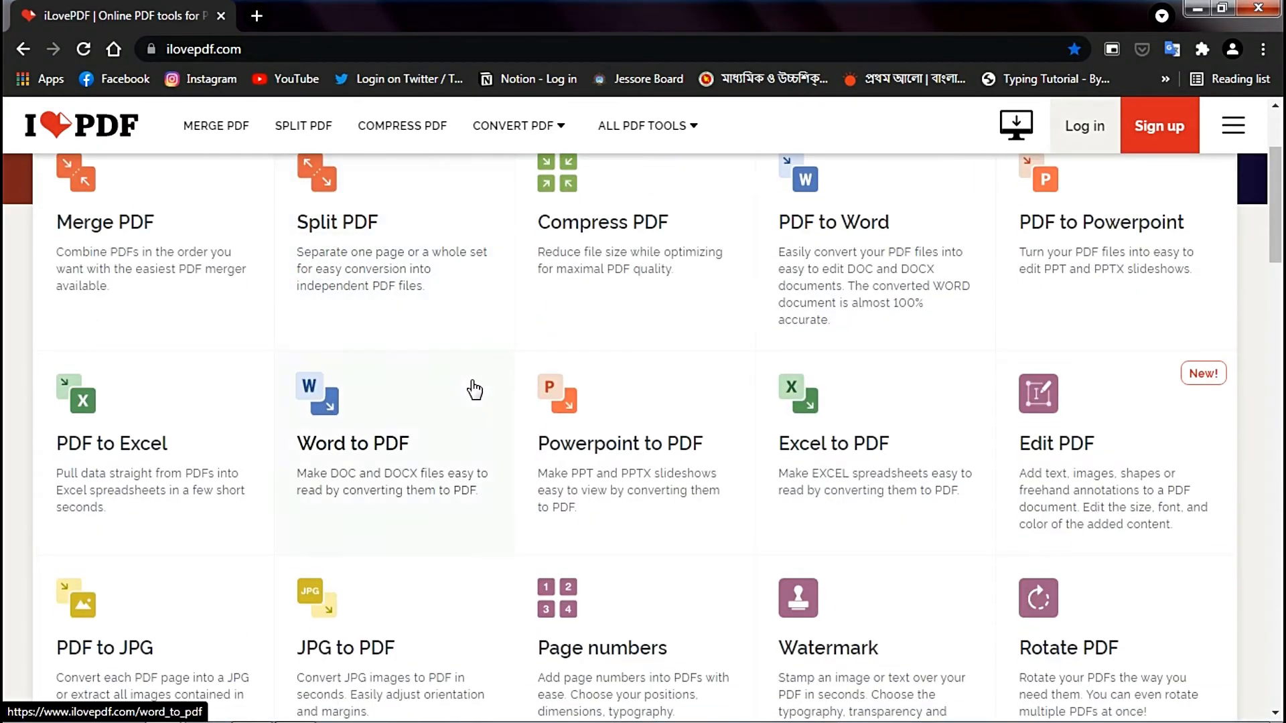
{"action": "left_click", "coordinate": [381, 416]}
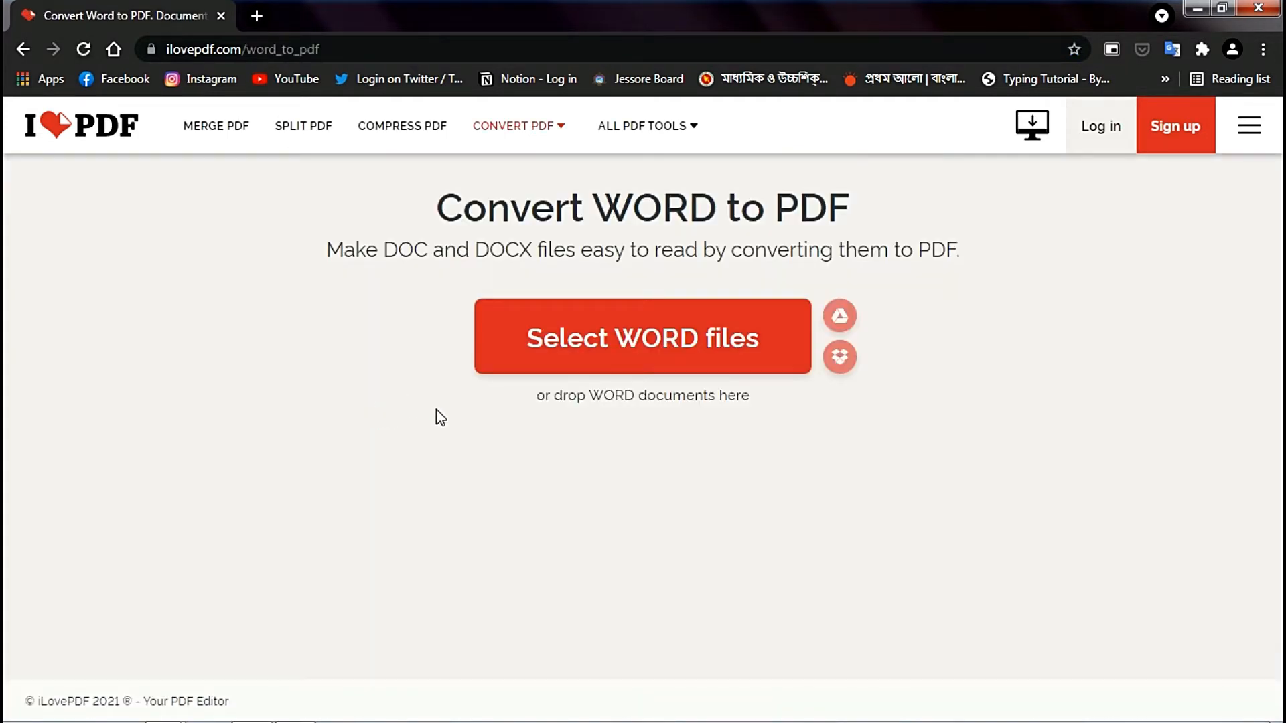
{"action": "left_click", "coordinate": [598, 358]}
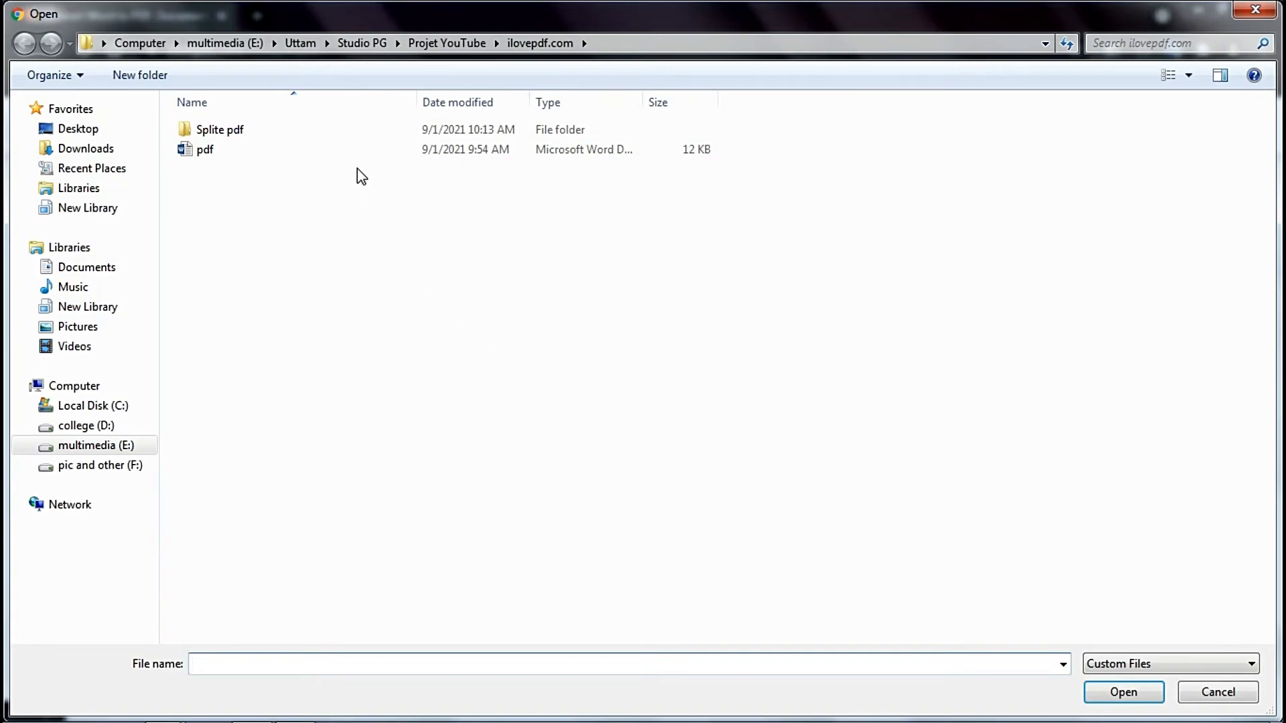
{"action": "double_click", "coordinate": [367, 149]}
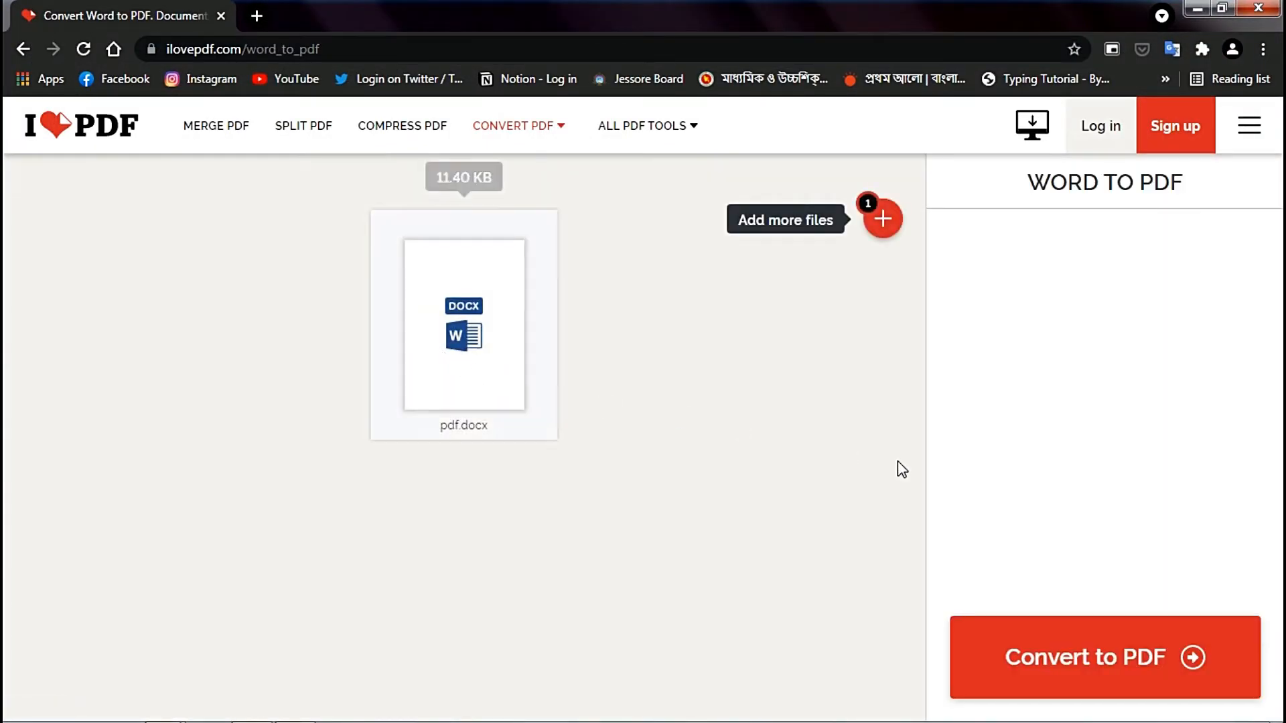
{"action": "left_click", "coordinate": [1137, 658]}
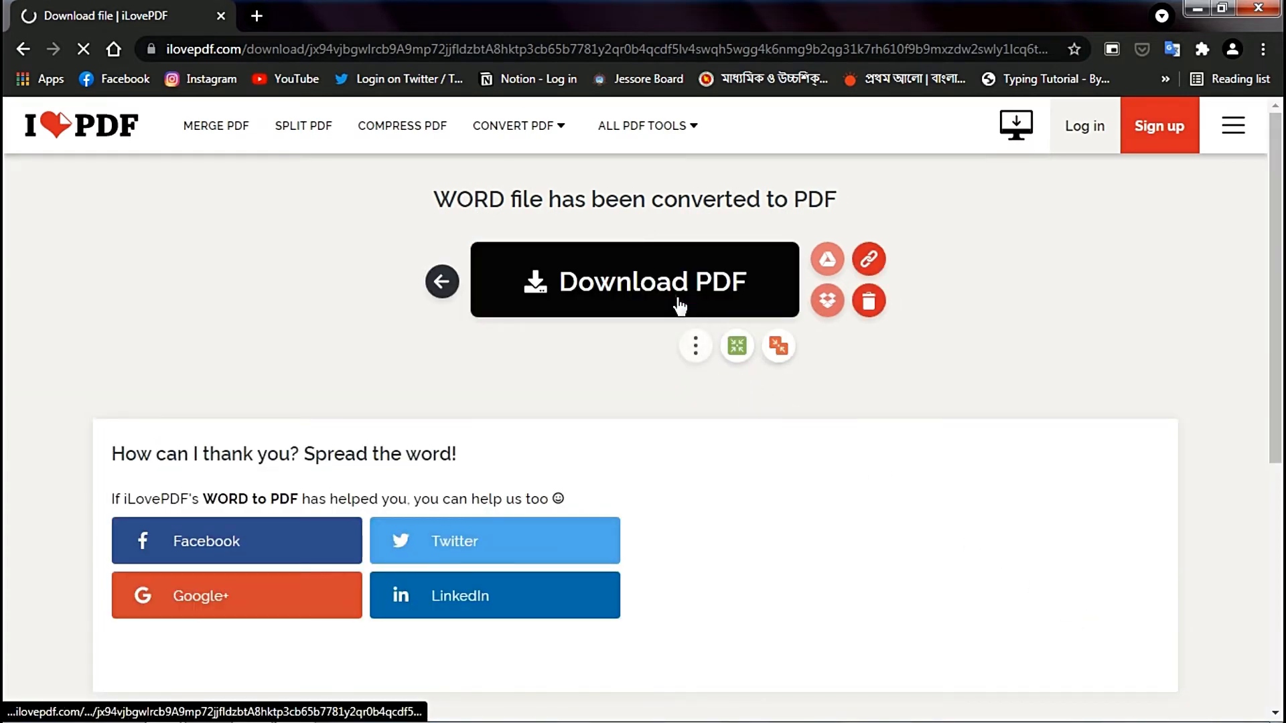
{"action": "left_click", "coordinate": [680, 306]}
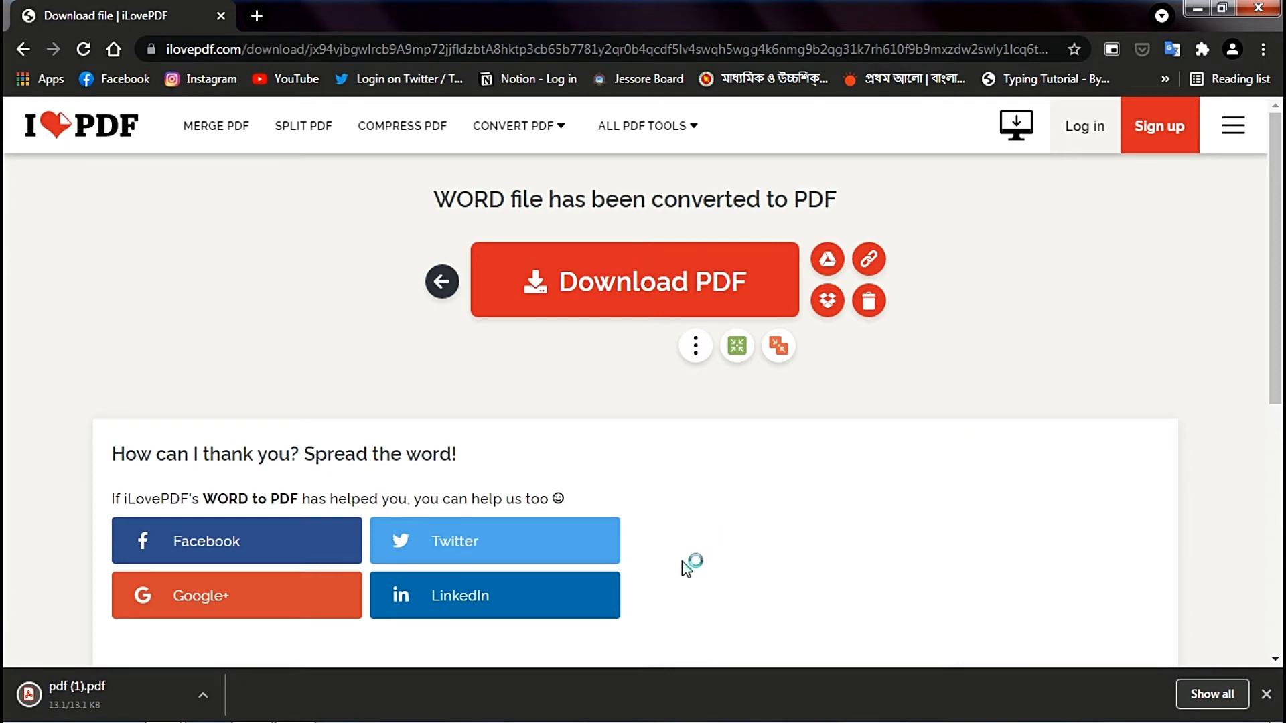
- Open the downloaded pdf (1).pdf, check its pages from first to last, and close it
{"action": "left_click", "coordinate": [106, 690]}
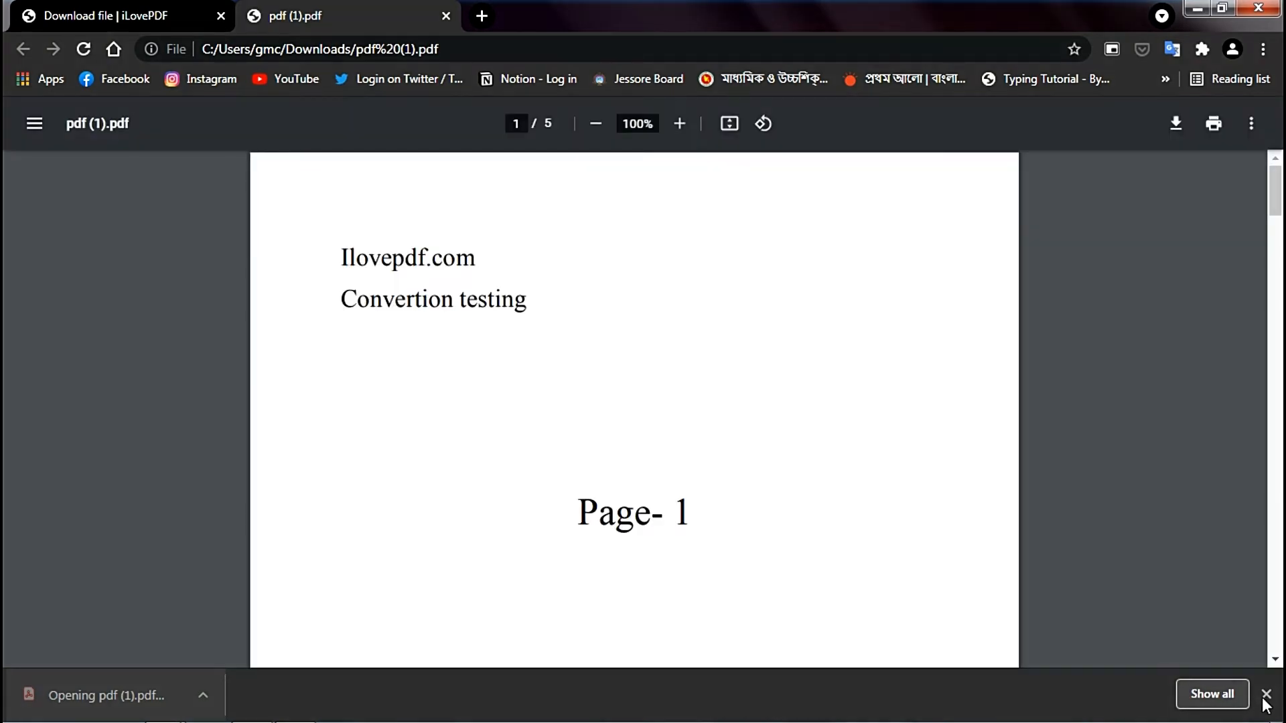
{"action": "left_click", "coordinate": [1266, 694]}
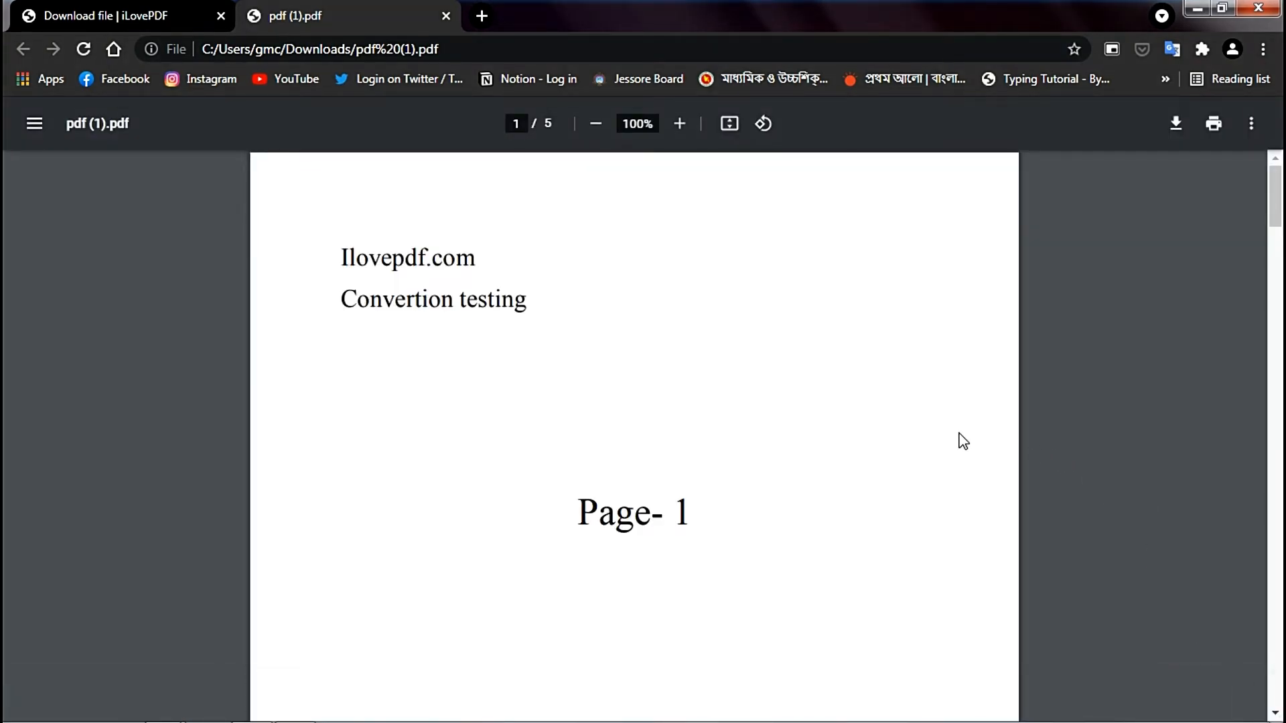
{"action": "scroll", "coordinate": [961, 440], "scroll_direction": "down", "scroll_amount": 15}
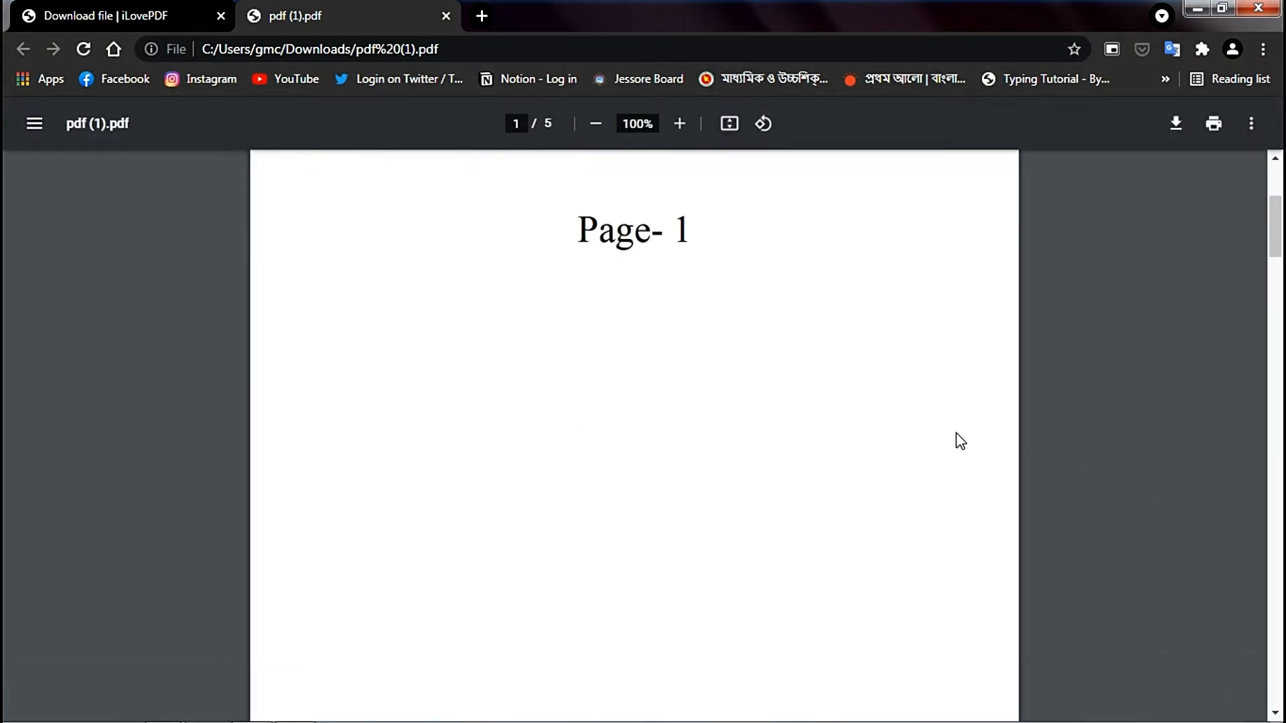
{"action": "scroll", "coordinate": [961, 441], "scroll_direction": "down", "scroll_amount": 5}
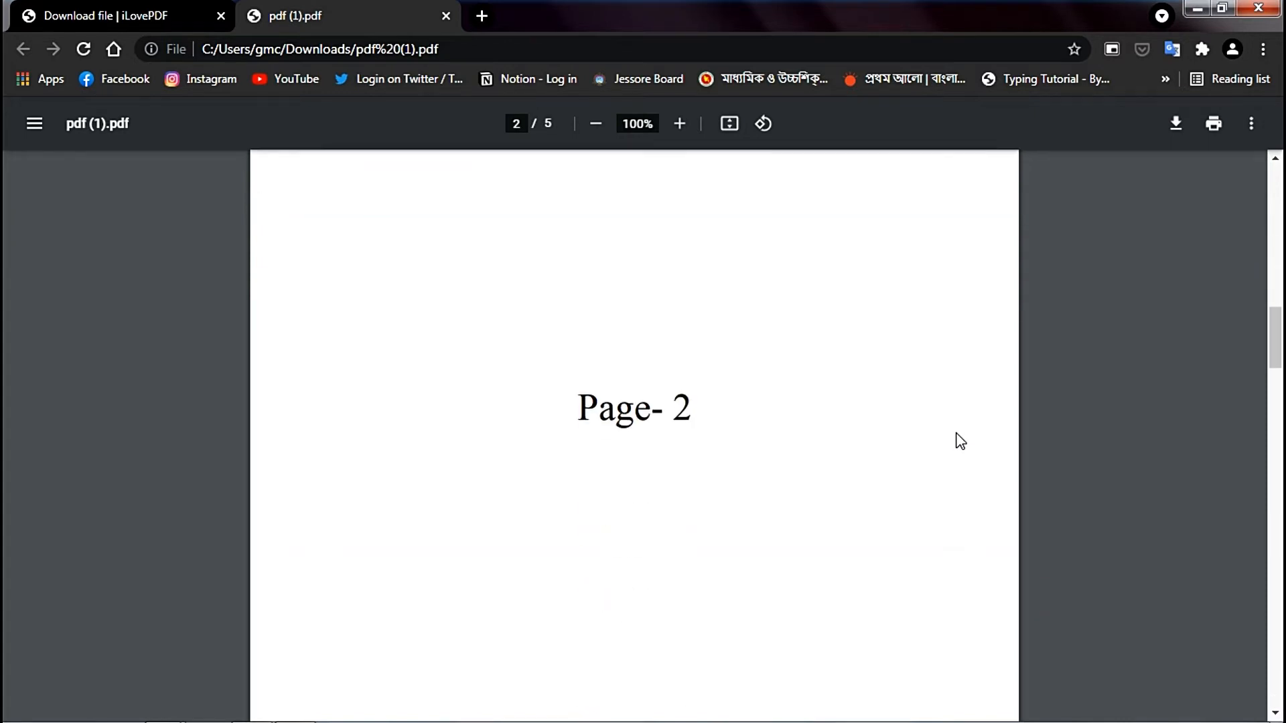
{"action": "scroll", "coordinate": [961, 441], "scroll_direction": "down", "scroll_amount": 15}
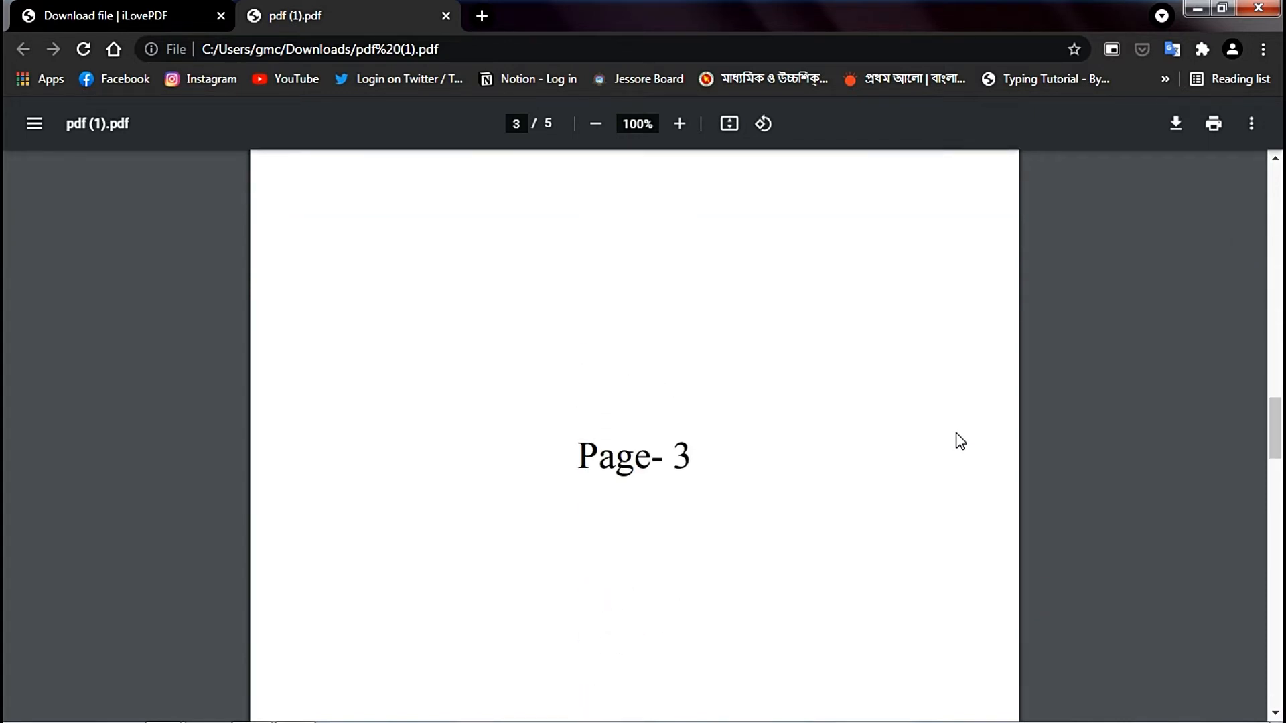
{"action": "scroll", "coordinate": [961, 441], "scroll_direction": "down", "scroll_amount": 10}
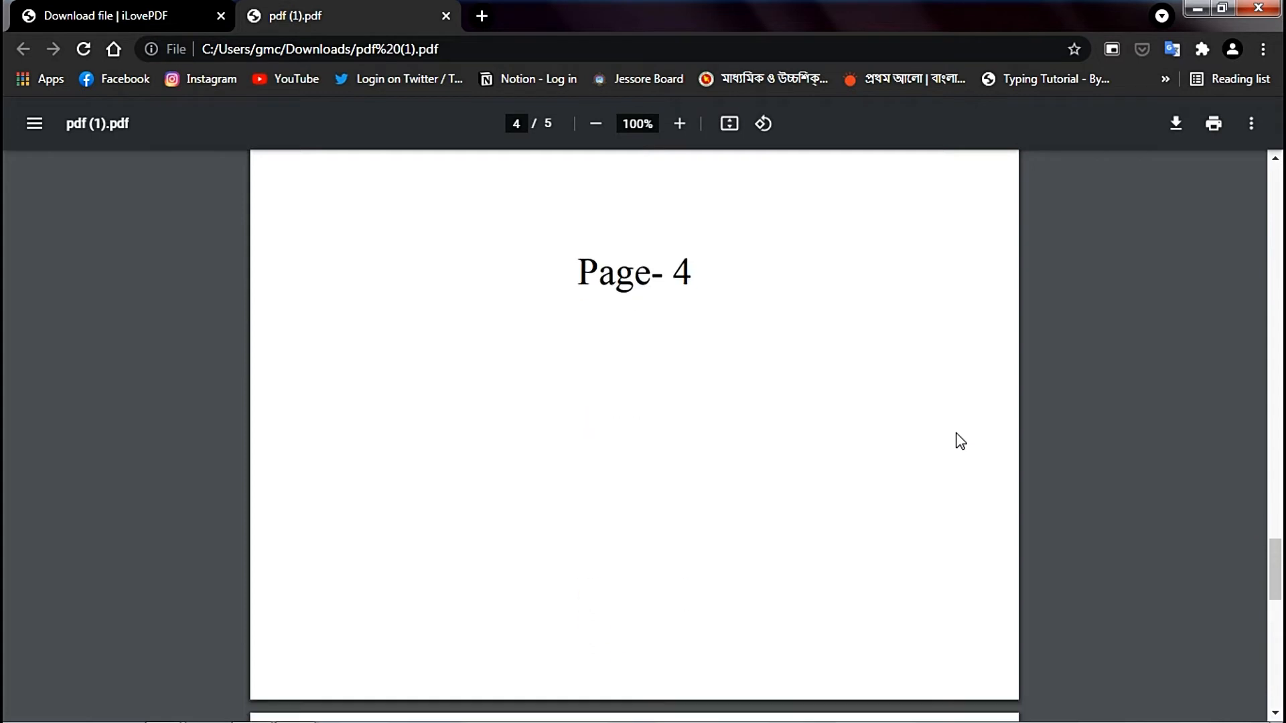
{"action": "scroll", "coordinate": [960, 441], "scroll_direction": "down", "scroll_amount": 10}
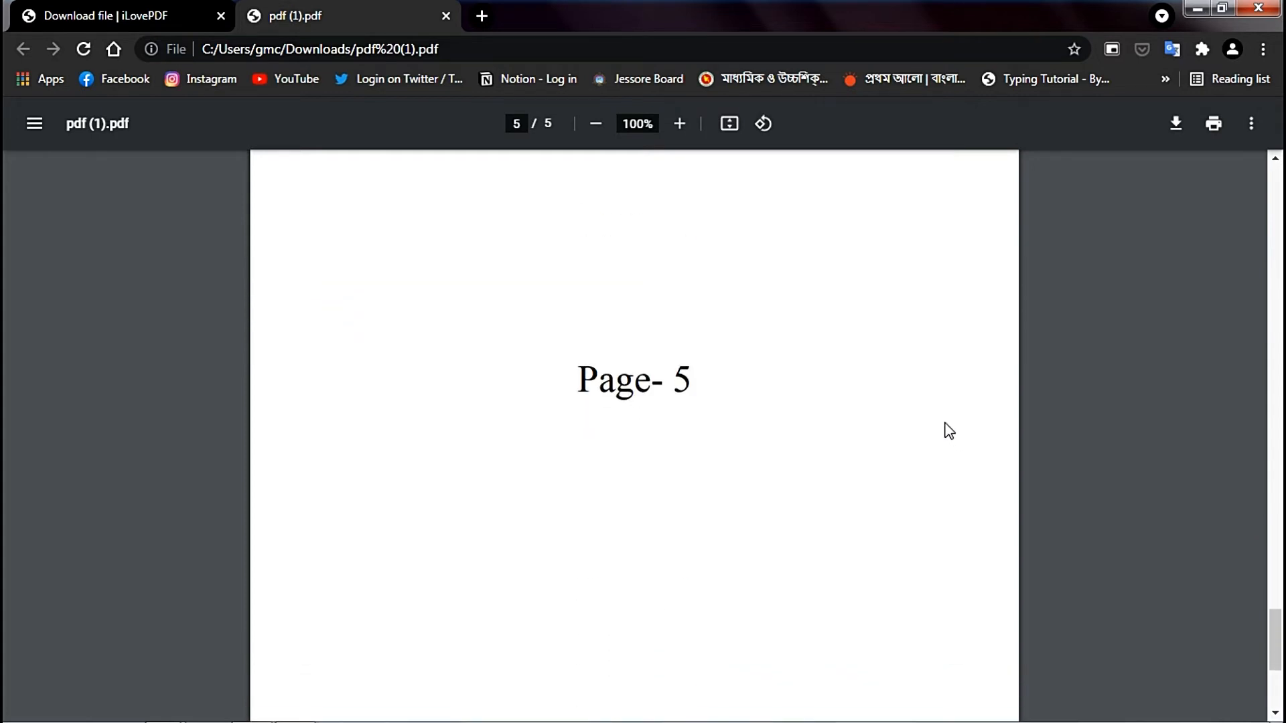
{"action": "left_click", "coordinate": [450, 14]}
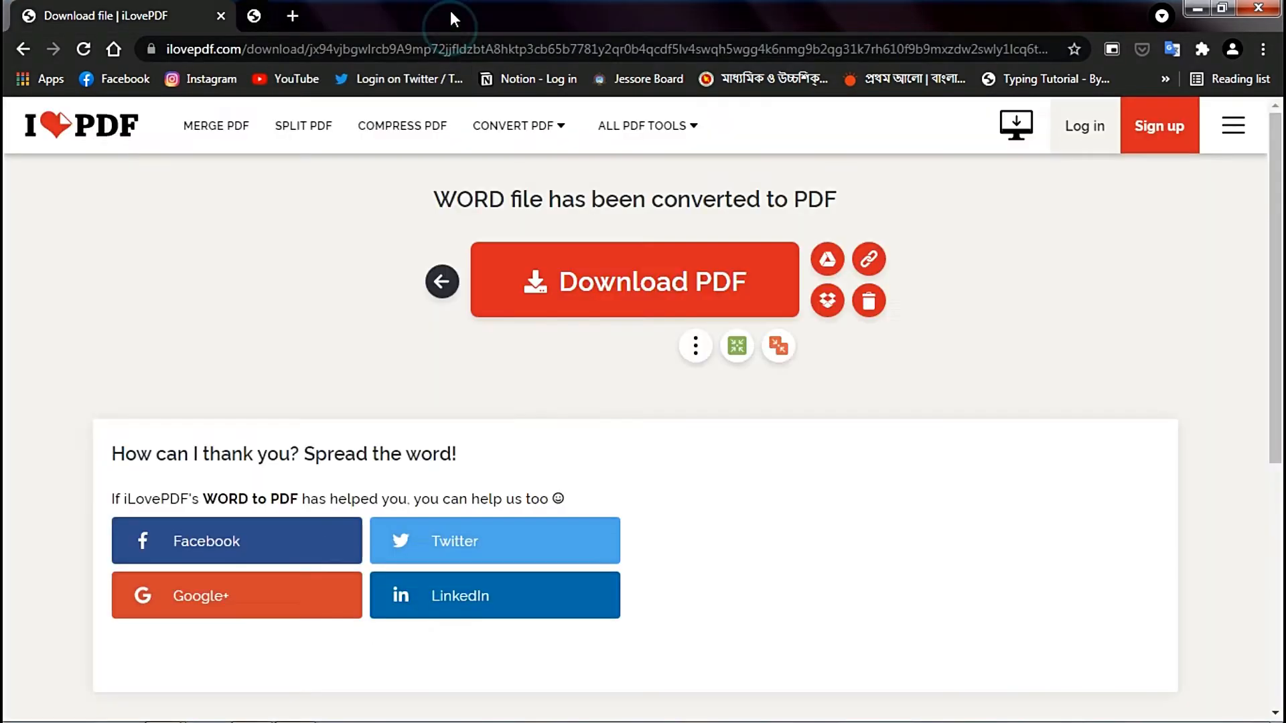
- Convert pdf-1.pdf from the Splite pdf folder with the PDF to JPG tool, using Page to JPG, and download the image
{"action": "left_click", "coordinate": [110, 126]}
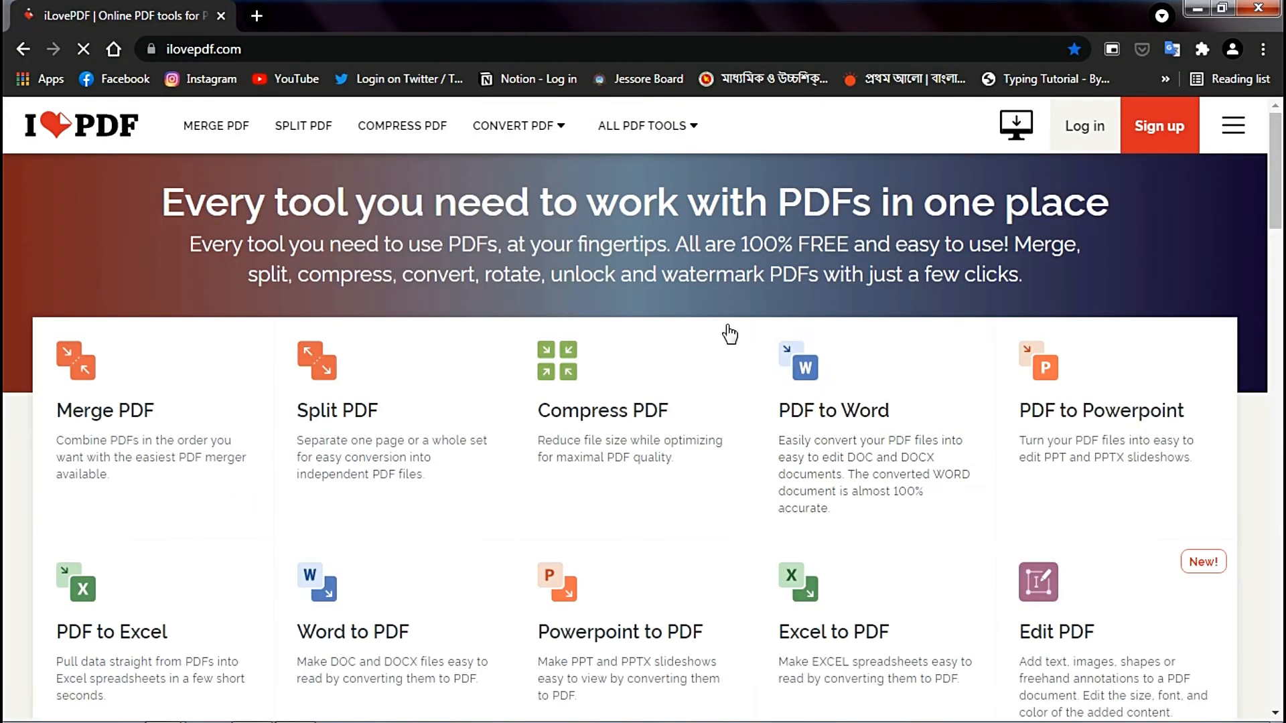
{"action": "scroll", "coordinate": [1257, 466], "scroll_direction": "down", "scroll_amount": 2}
{"action": "scroll", "coordinate": [1258, 467], "scroll_direction": "down", "scroll_amount": 3}
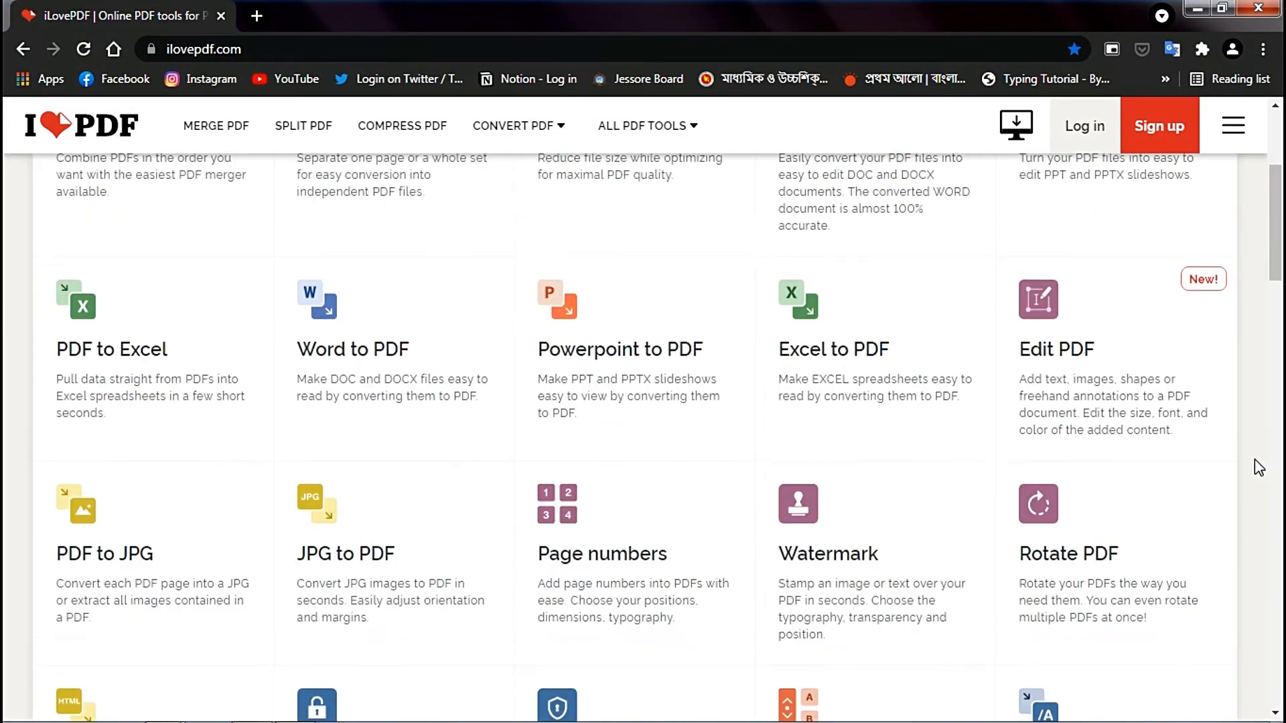
{"action": "scroll", "coordinate": [1260, 467], "scroll_direction": "down", "scroll_amount": 2}
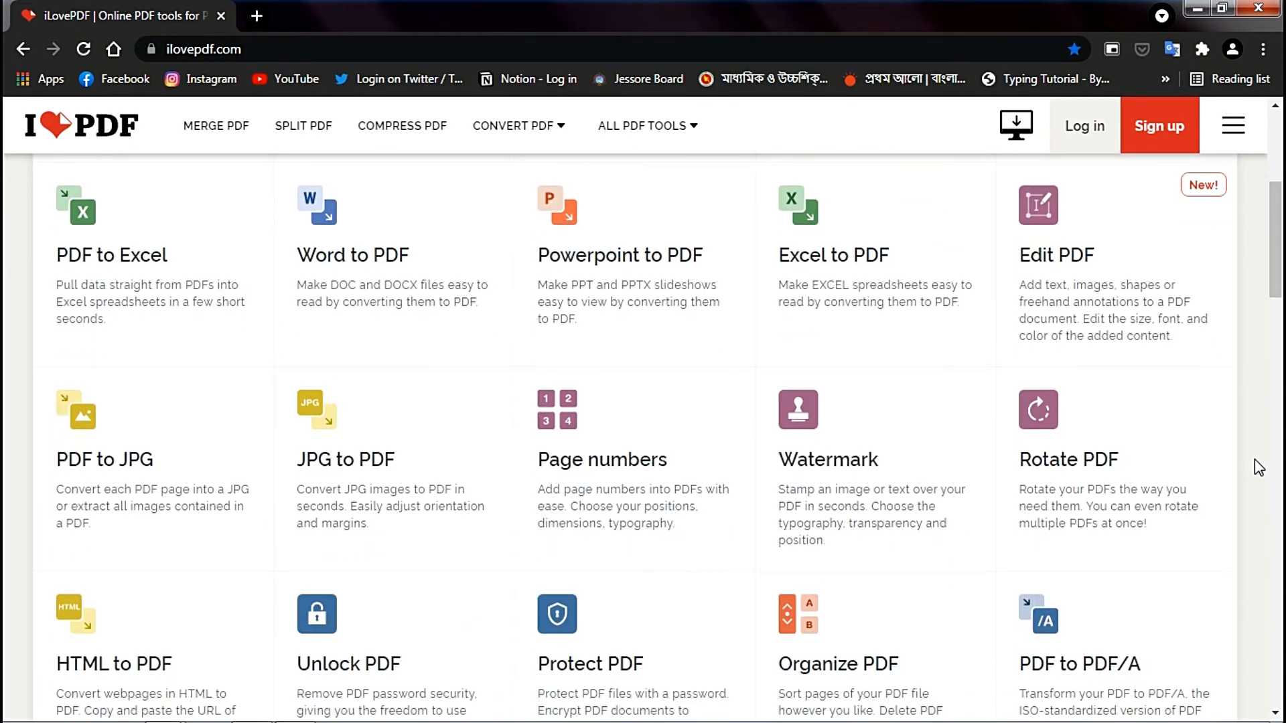
{"action": "scroll", "coordinate": [1259, 467], "scroll_direction": "down", "scroll_amount": 2}
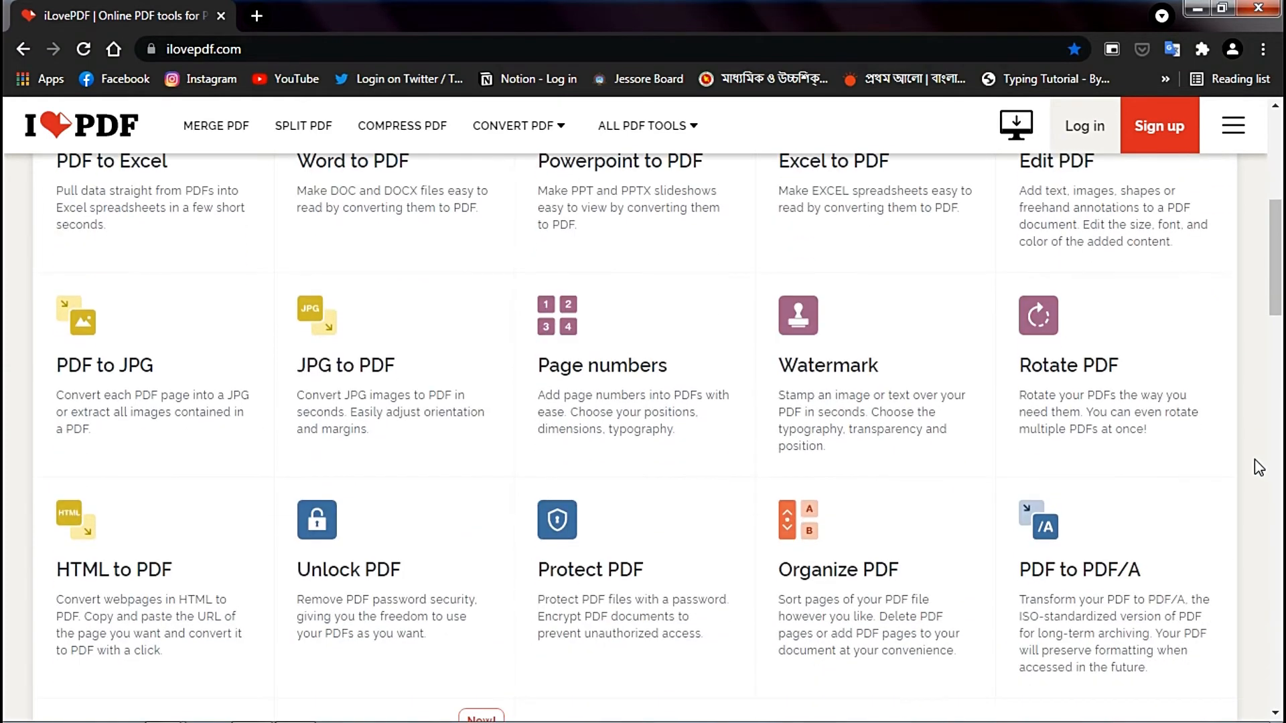
{"action": "left_click", "coordinate": [121, 335]}
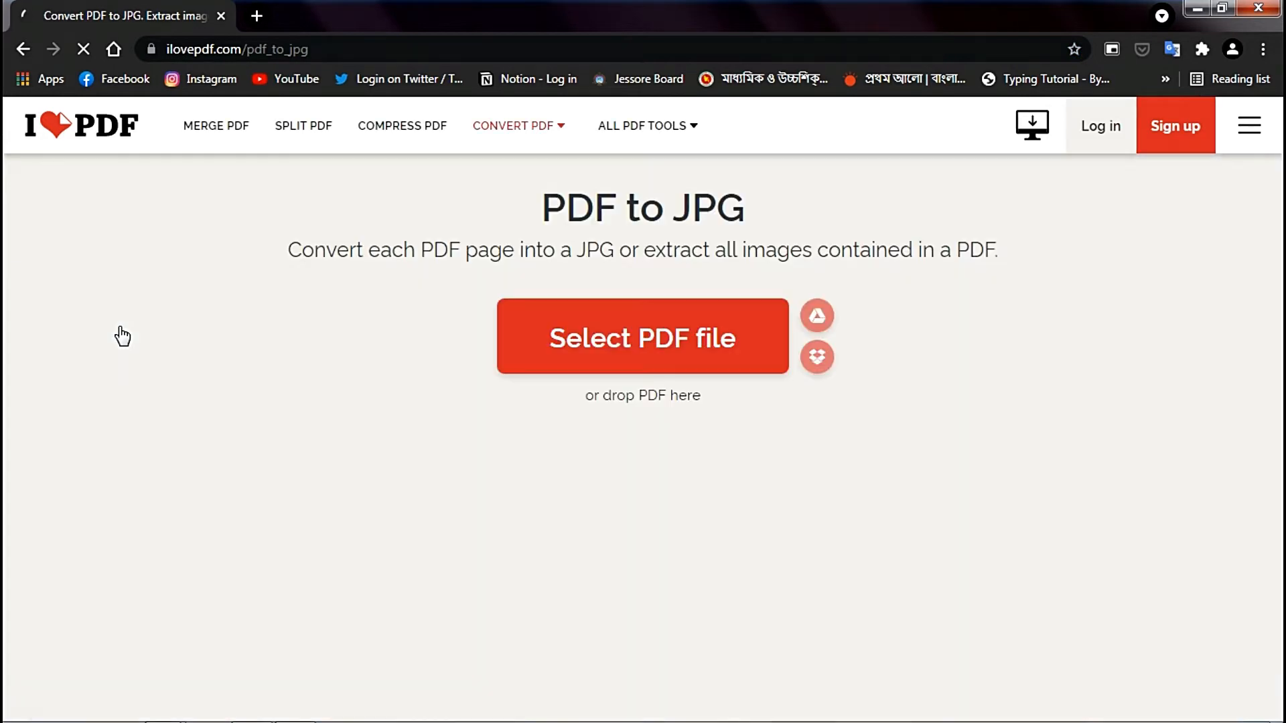
{"action": "left_click", "coordinate": [545, 343]}
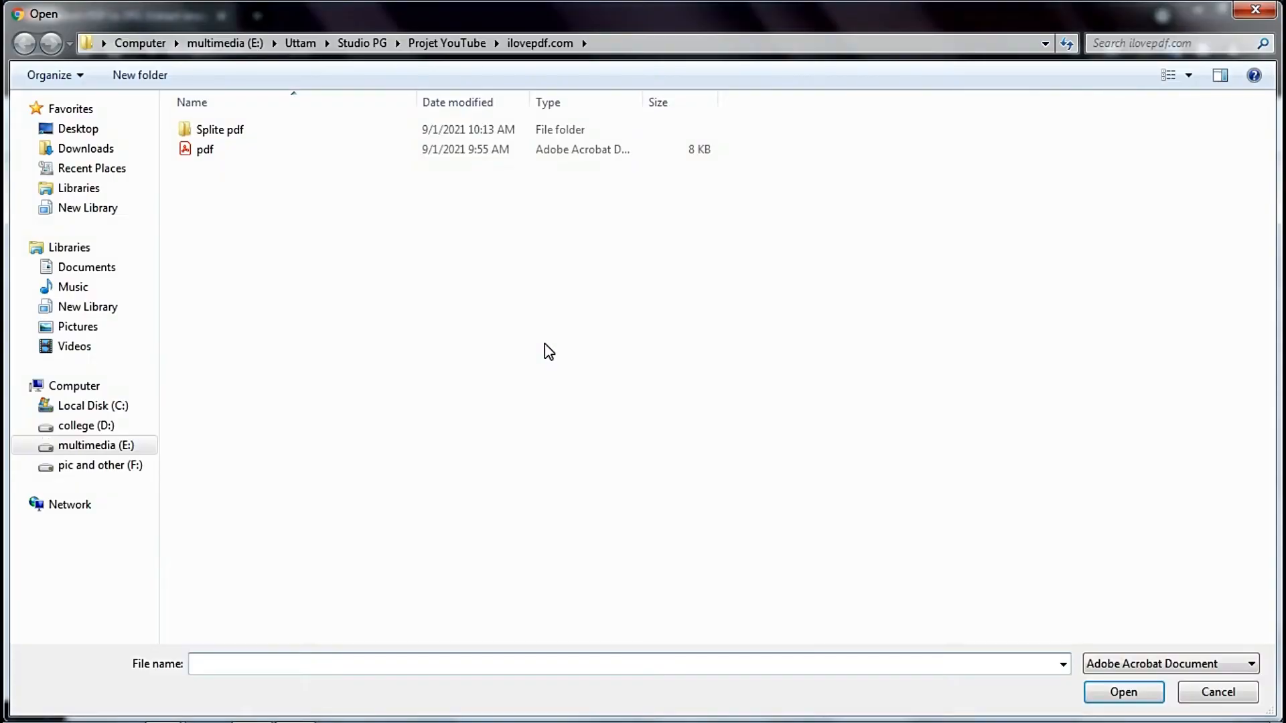
{"action": "left_click", "coordinate": [221, 129]}
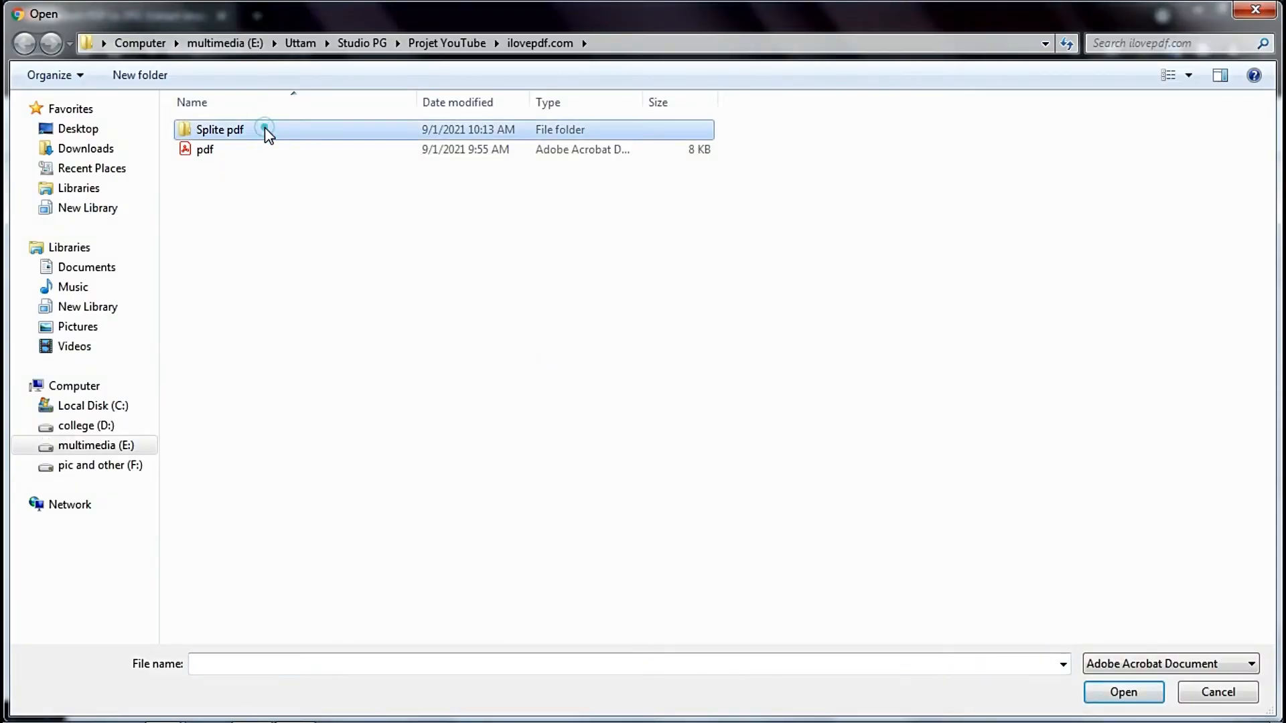
{"action": "double_click", "coordinate": [221, 129]}
{"action": "double_click", "coordinate": [266, 131]}
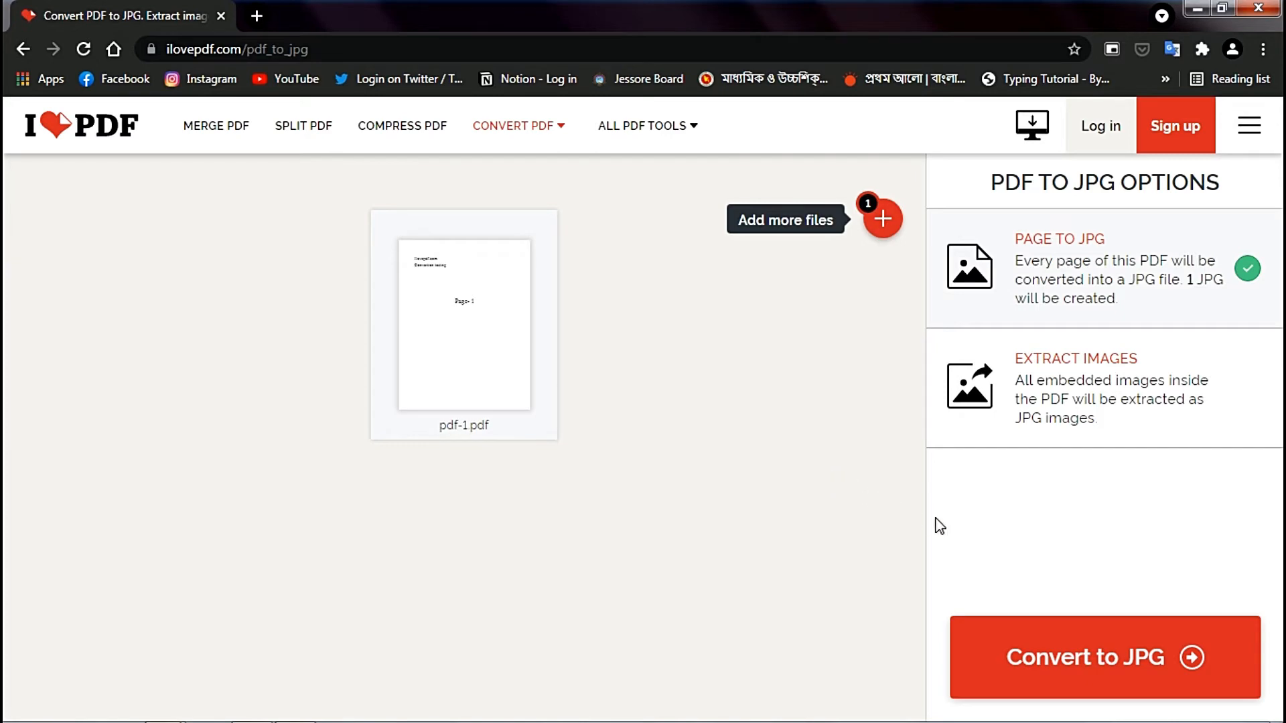
{"action": "left_click", "coordinate": [1105, 646]}
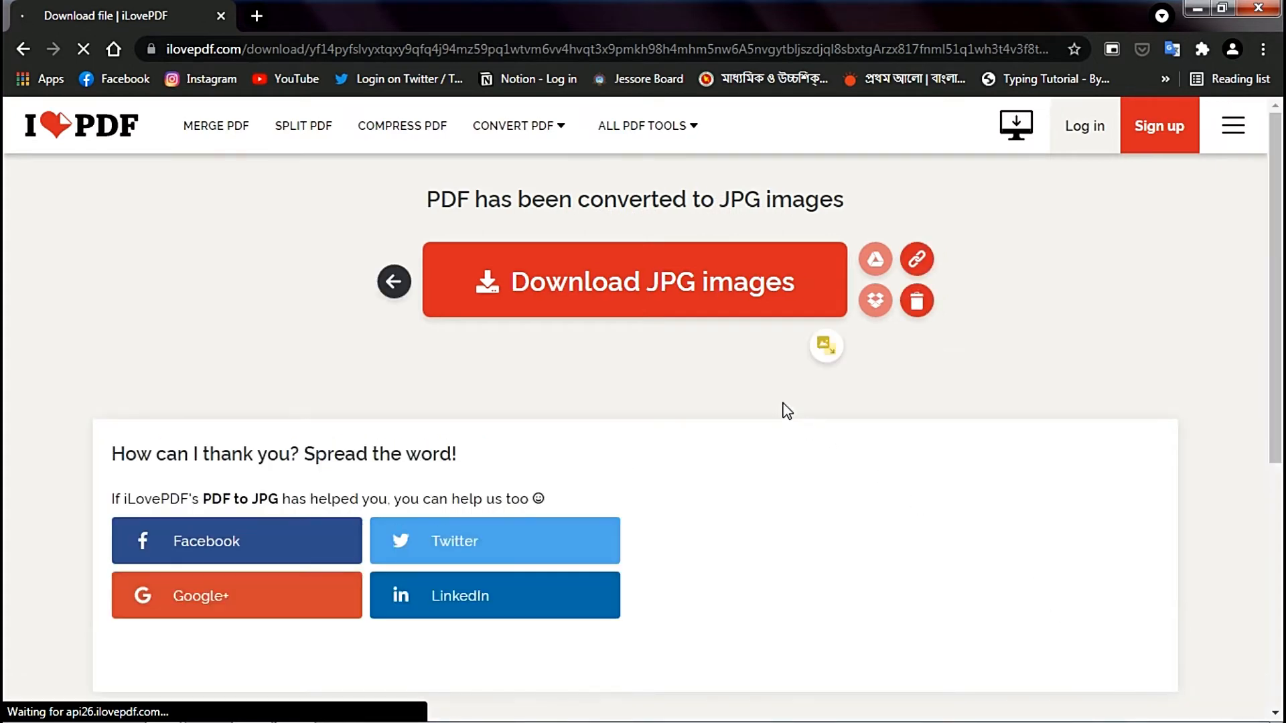
{"action": "left_click", "coordinate": [676, 278]}
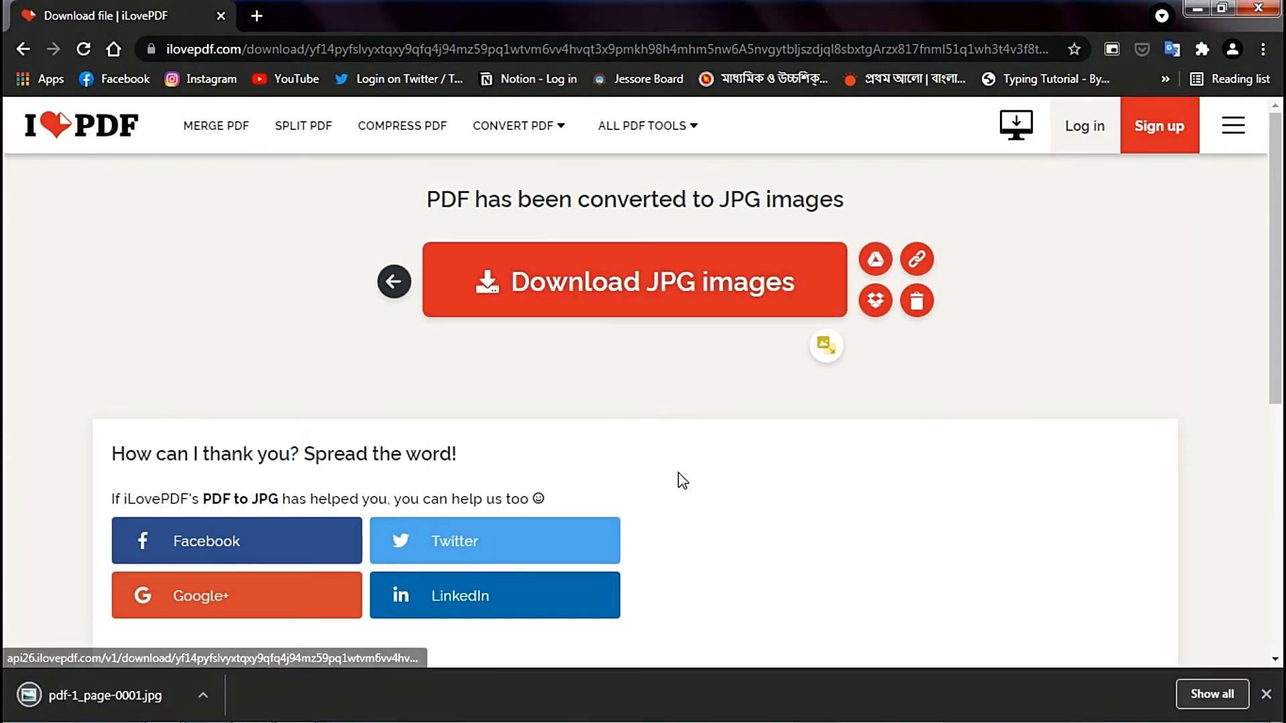
- Open the downloaded pdf-1_page-0001.jpg, examine its text at higher zoom levels, and close the image
{"action": "left_click", "coordinate": [148, 694]}
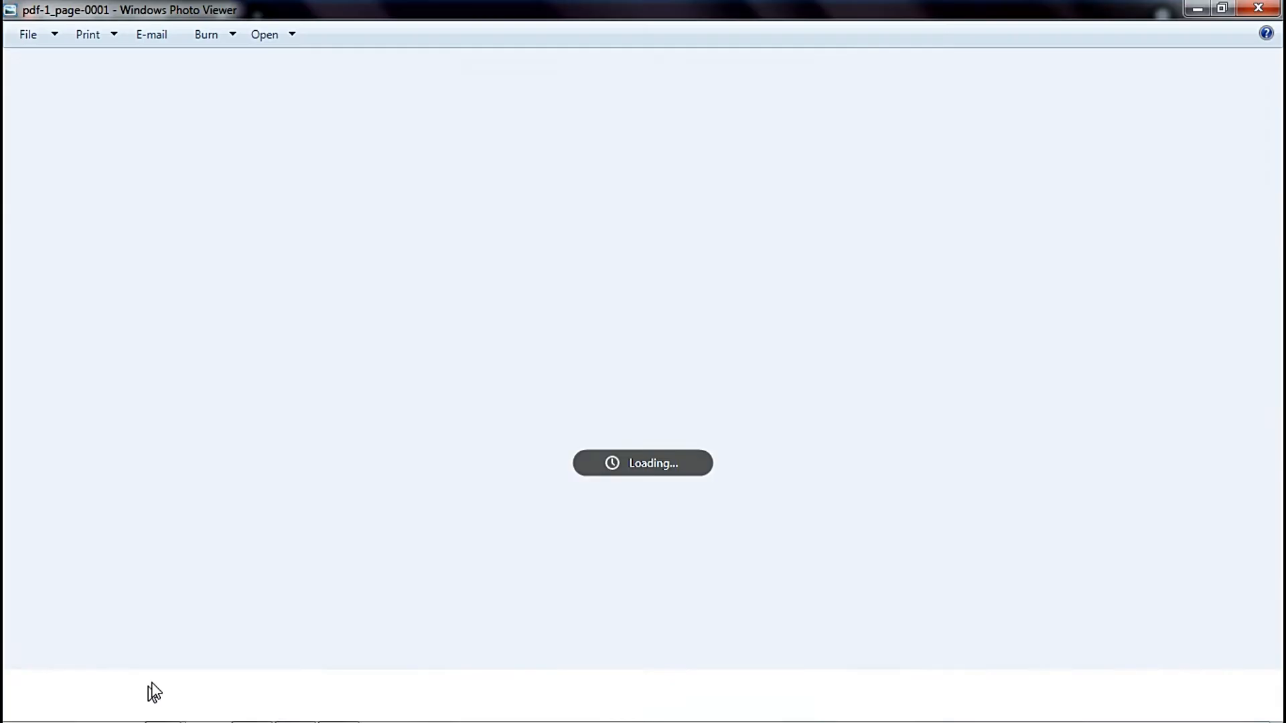
{"action": "scroll", "coordinate": [749, 335], "scroll_direction": "up", "scroll_amount": 1}
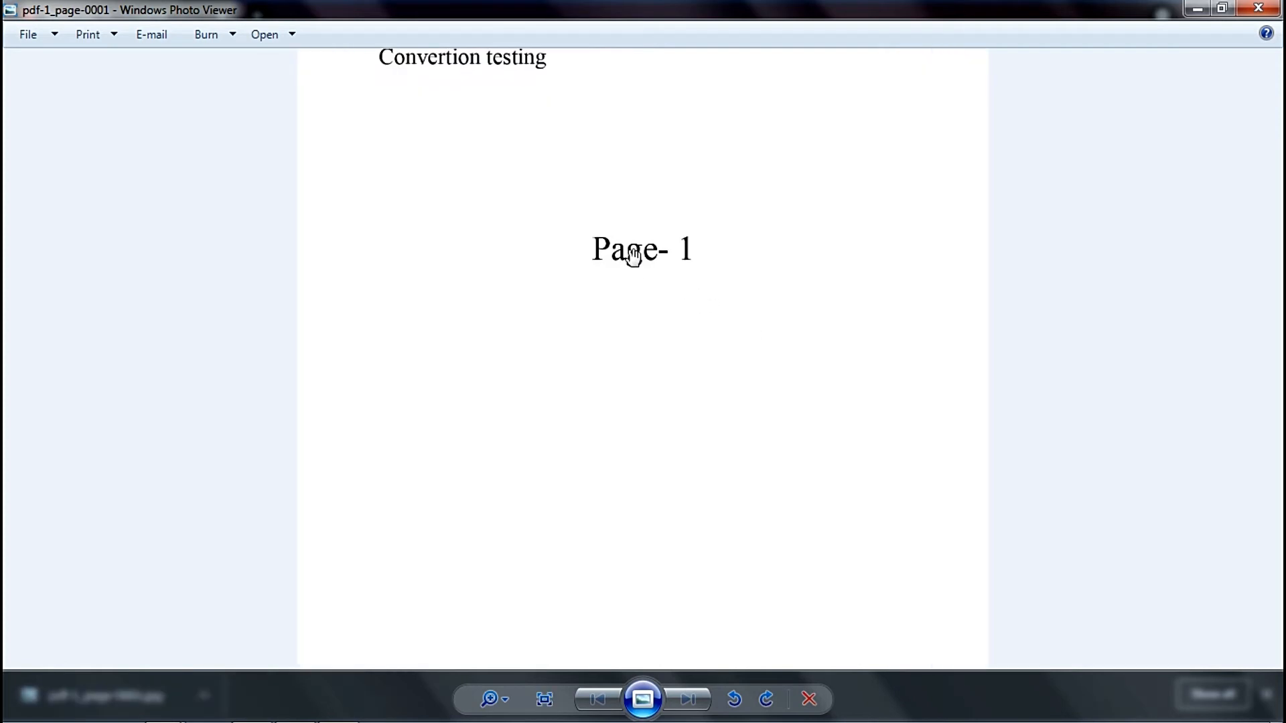
{"action": "left_click_drag", "start_coordinate": [749, 336], "coordinate": [661, 453]}
{"action": "scroll", "coordinate": [644, 410], "scroll_direction": "up", "scroll_amount": 1}
{"action": "left_click_drag", "start_coordinate": [611, 335], "coordinate": [693, 531]}
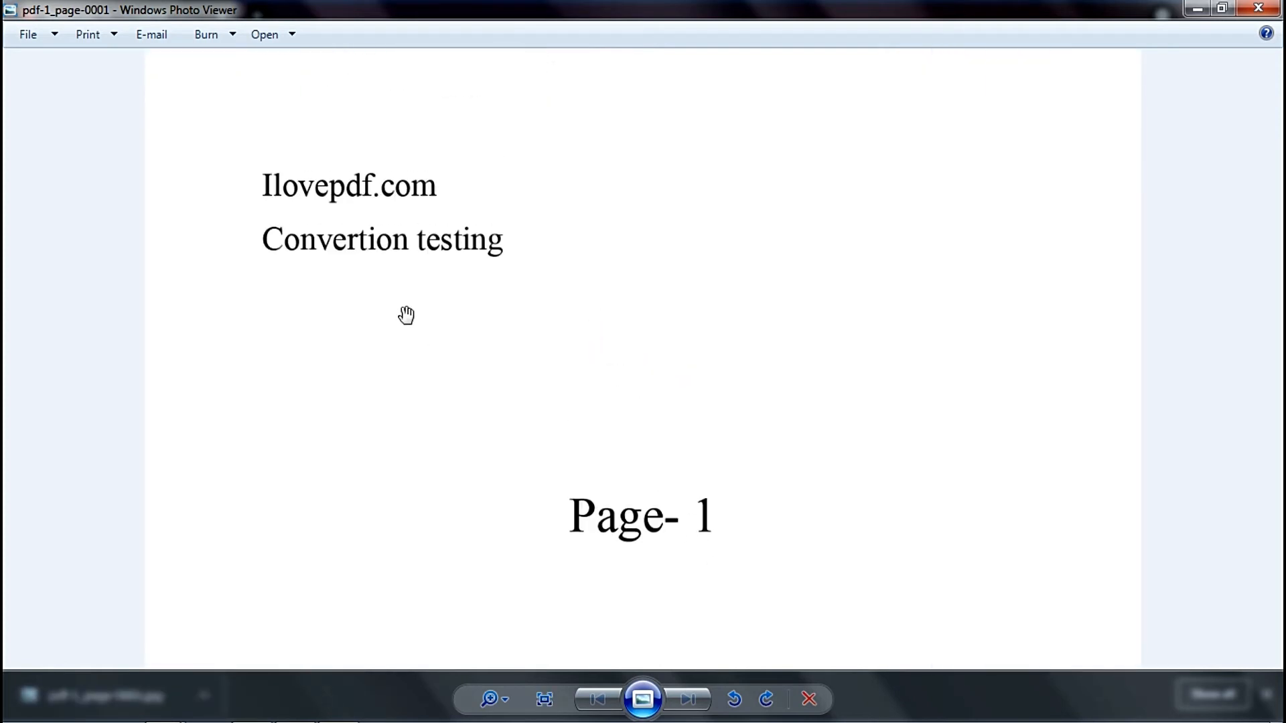
{"action": "scroll", "coordinate": [402, 301], "scroll_direction": "up", "scroll_amount": 3}
{"action": "left_click_drag", "start_coordinate": [395, 278], "coordinate": [759, 558]}
{"action": "scroll", "coordinate": [759, 558], "scroll_direction": "down", "scroll_amount": 1}
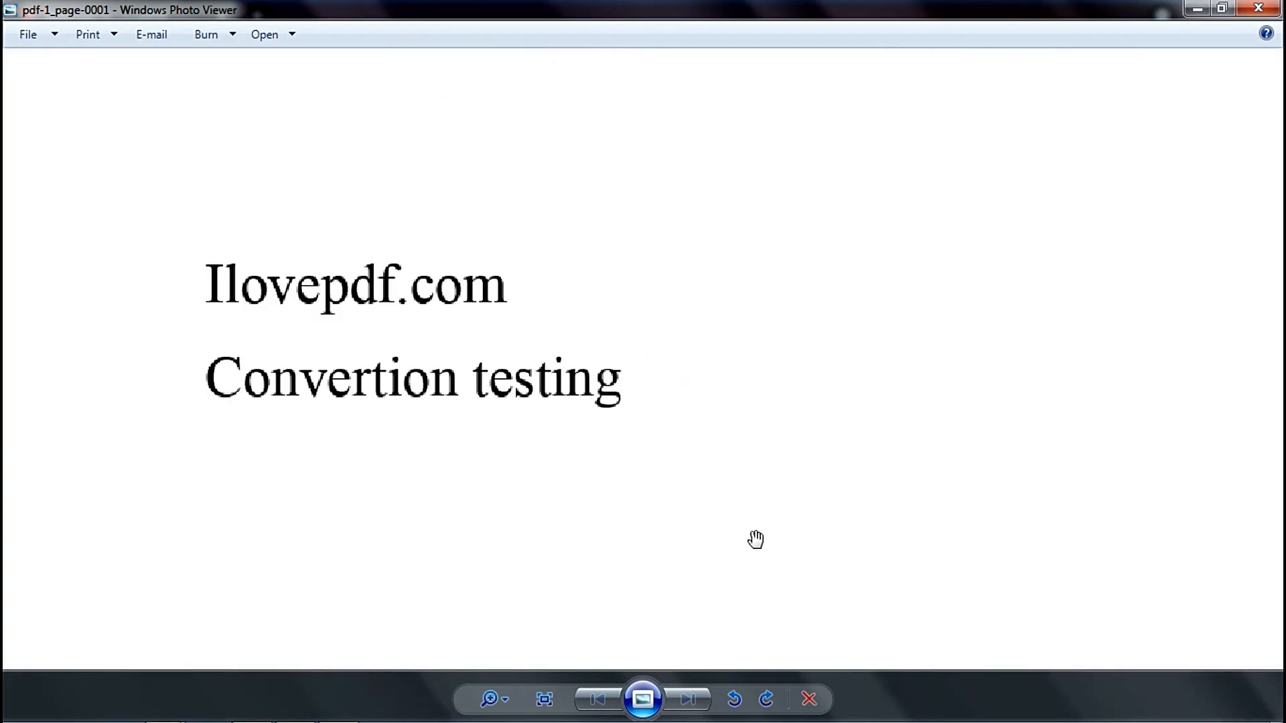
{"action": "left_click", "coordinate": [1255, 8]}
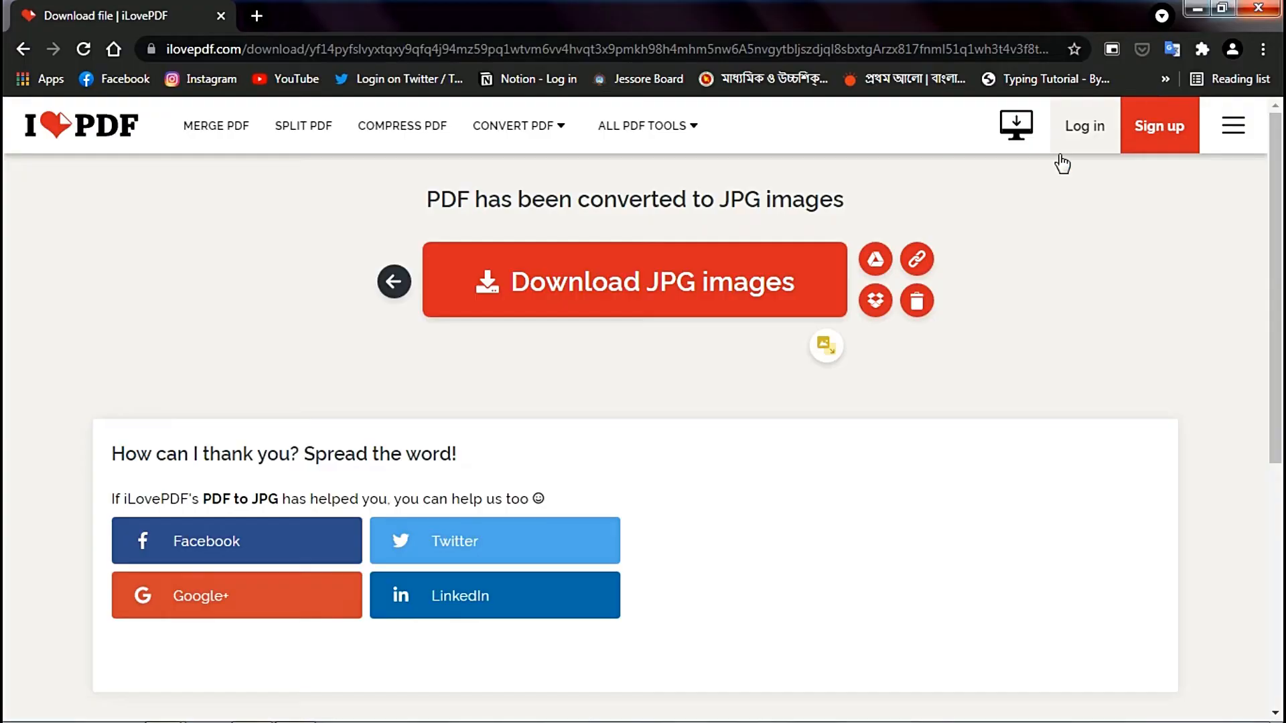
- Return to the iLovePDF home page and open the JPG to PDF tool
{"action": "left_click", "coordinate": [122, 136]}
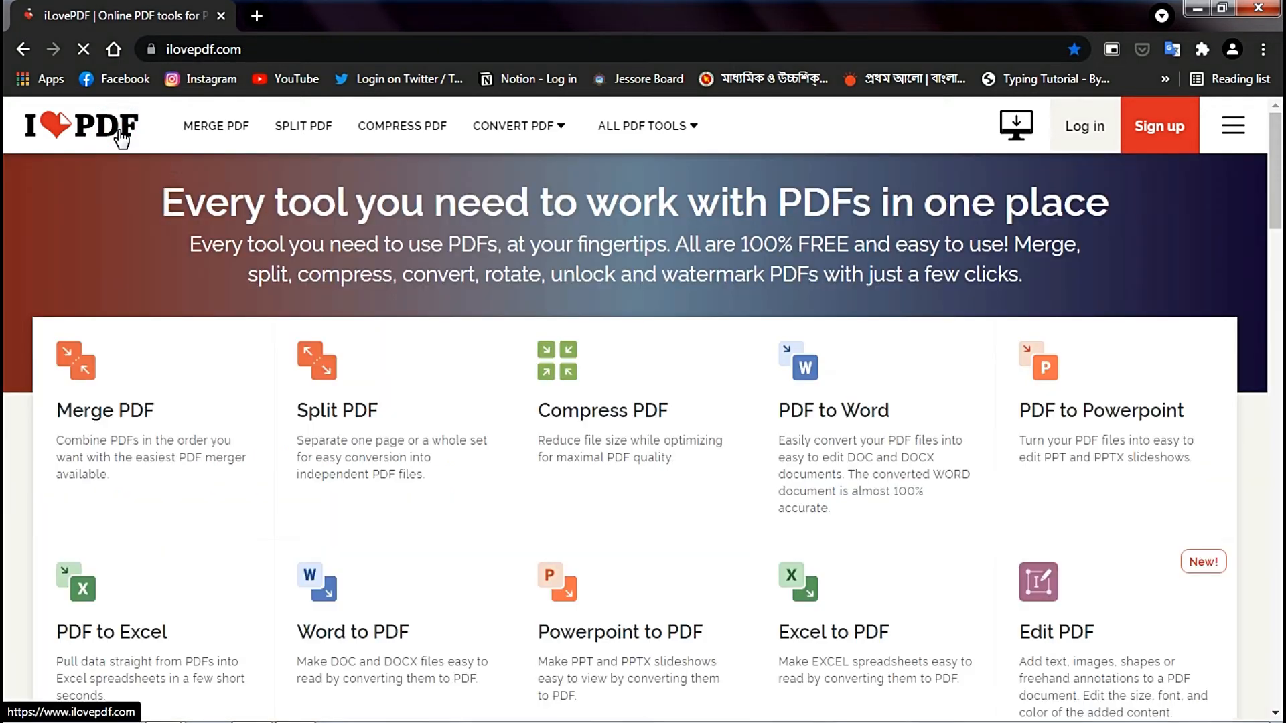
{"action": "scroll", "coordinate": [985, 338], "scroll_direction": "down", "scroll_amount": 7}
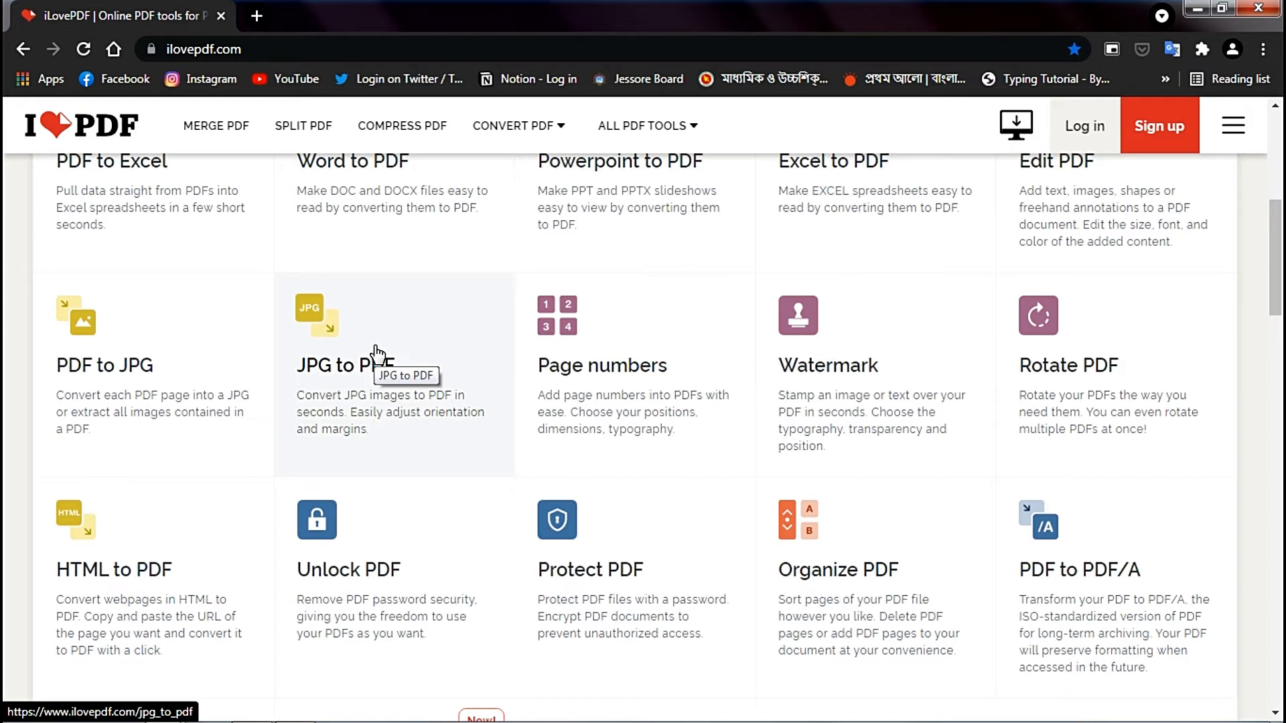
{"action": "left_click", "coordinate": [375, 349]}
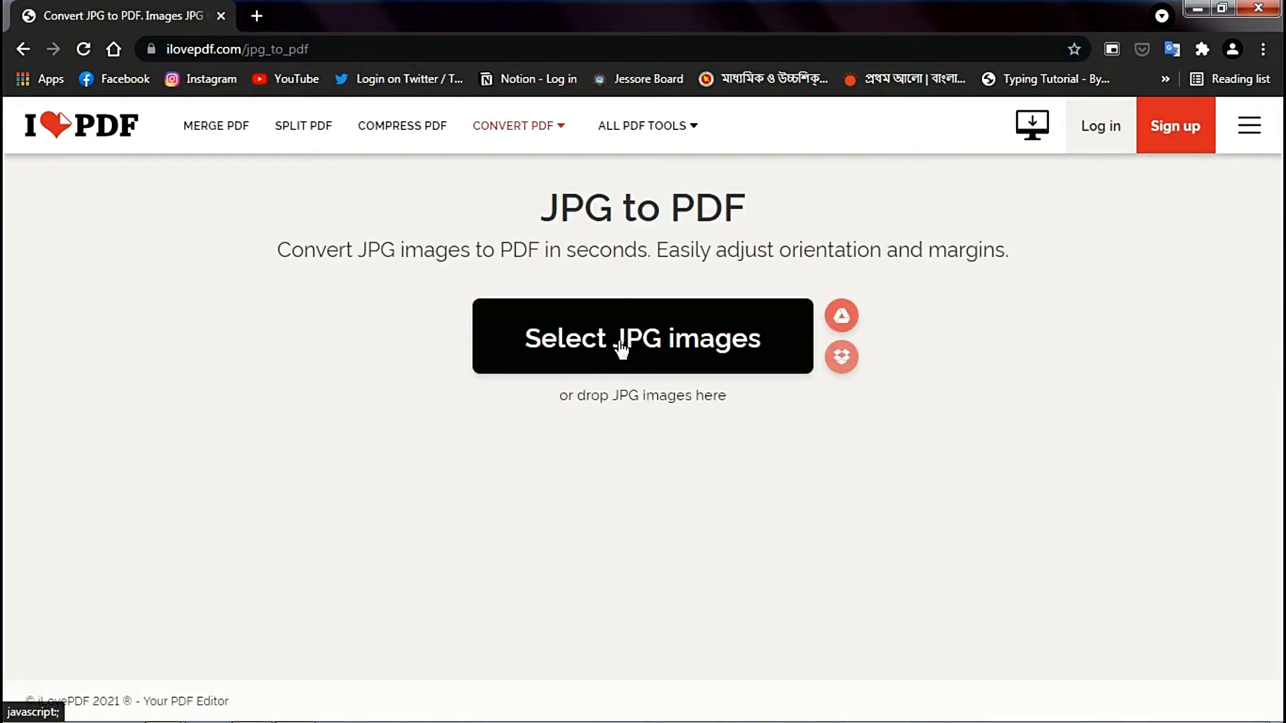
{"action": "left_click", "coordinate": [619, 341]}
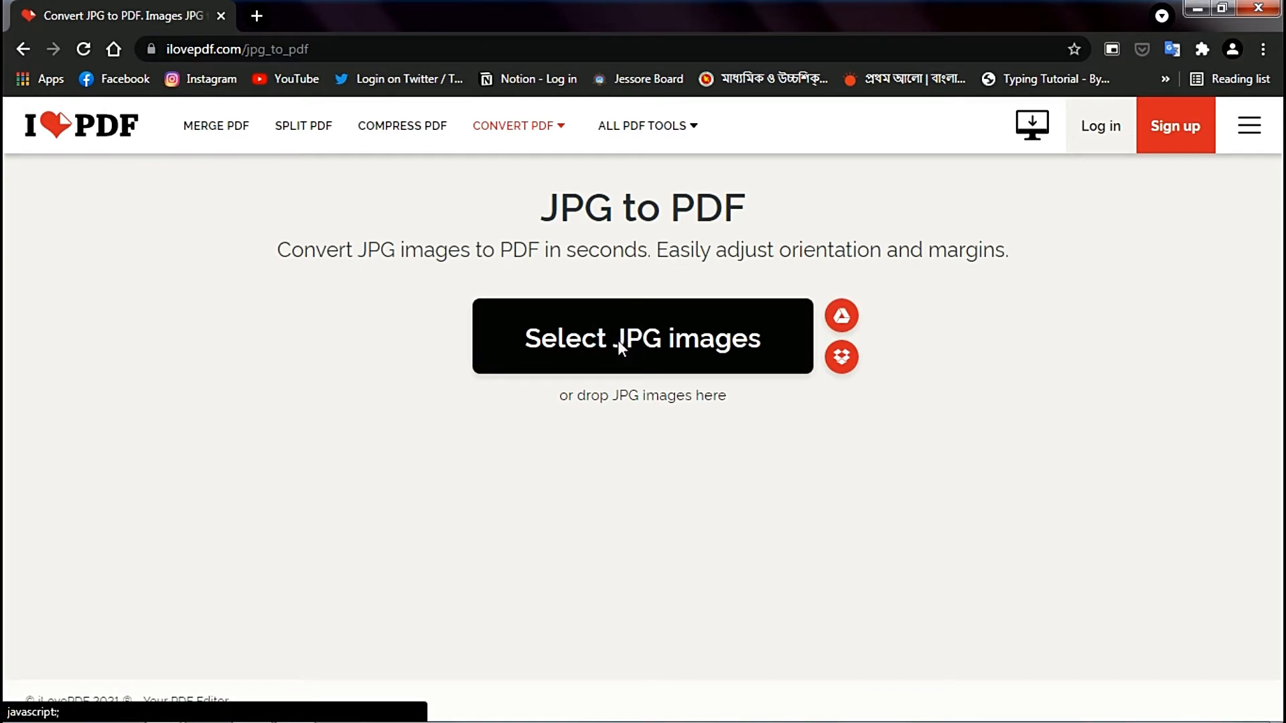
{"action": "left_click", "coordinate": [617, 340]}
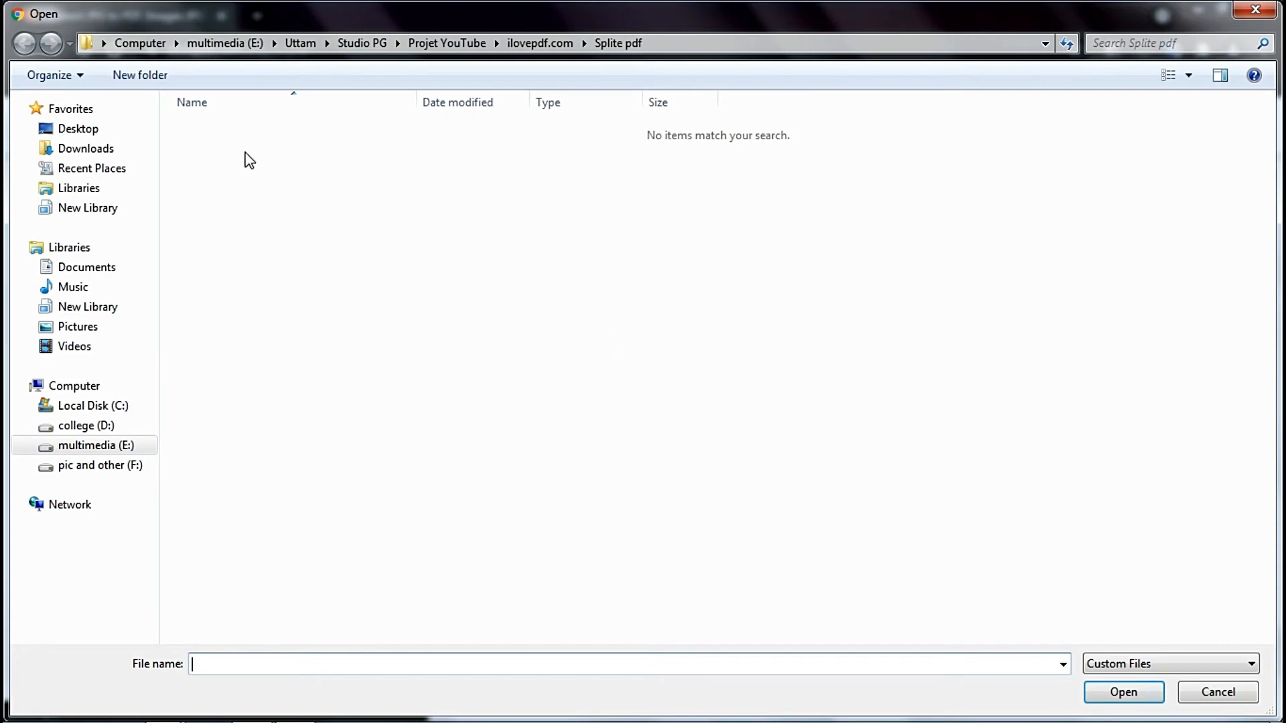
{"action": "left_click", "coordinate": [97, 149]}
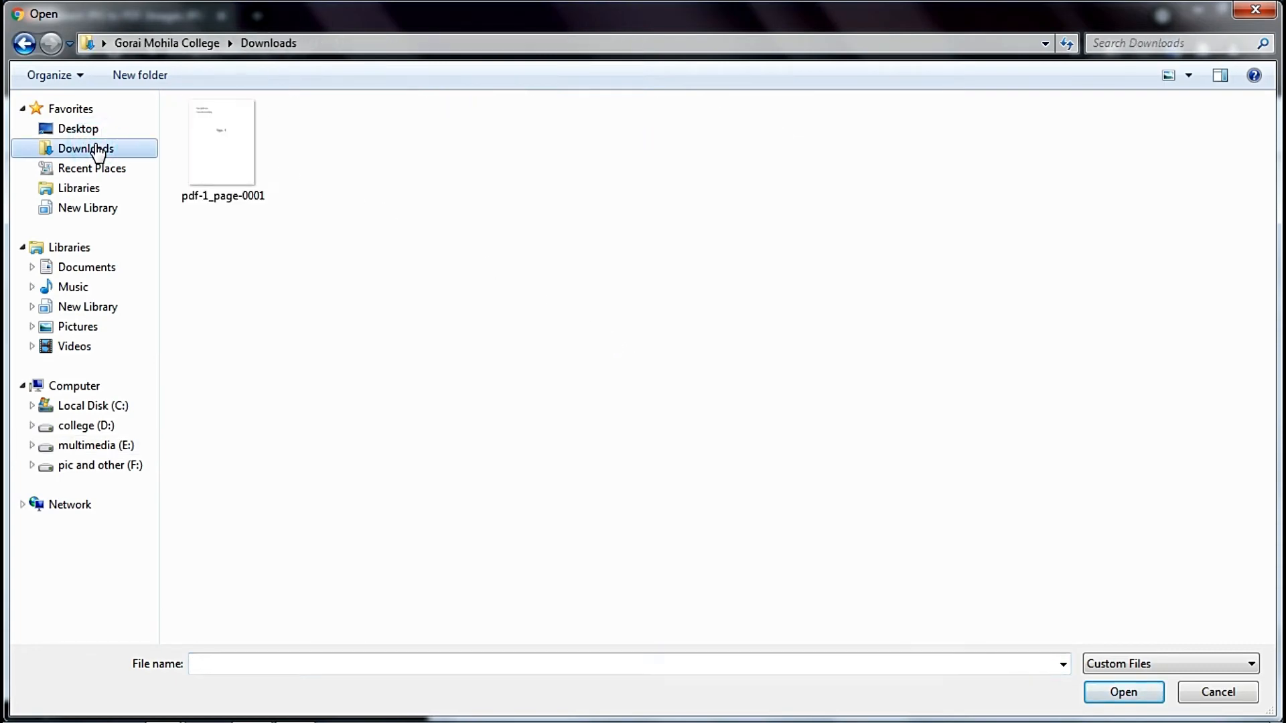
{"action": "left_click", "coordinate": [229, 161]}
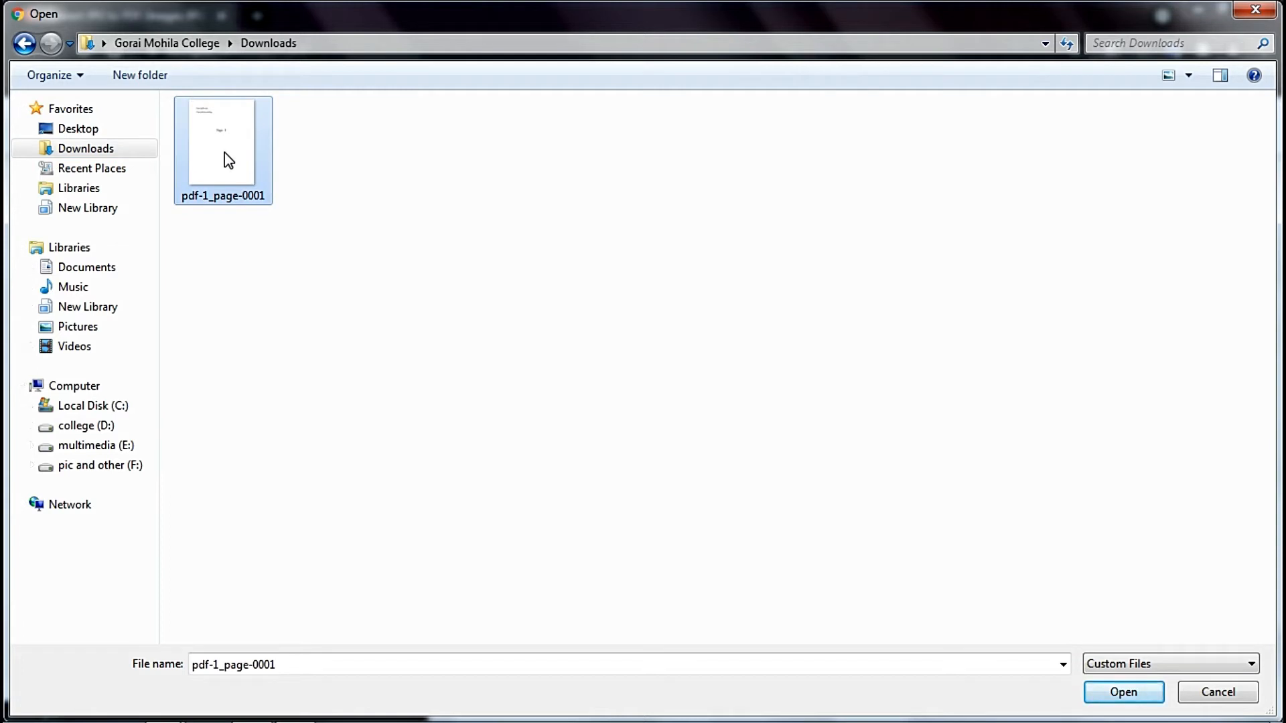
{"action": "double_click", "coordinate": [228, 160]}
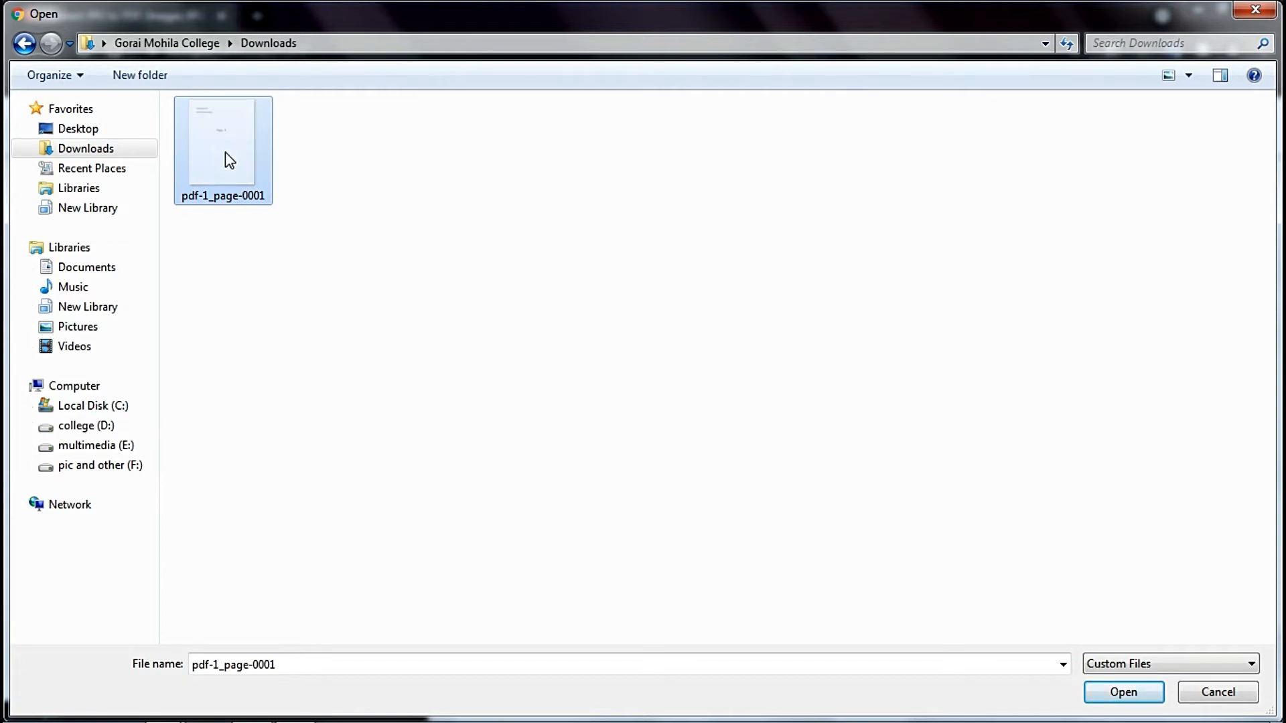
{"action": "key", "text": "BackSpace"}
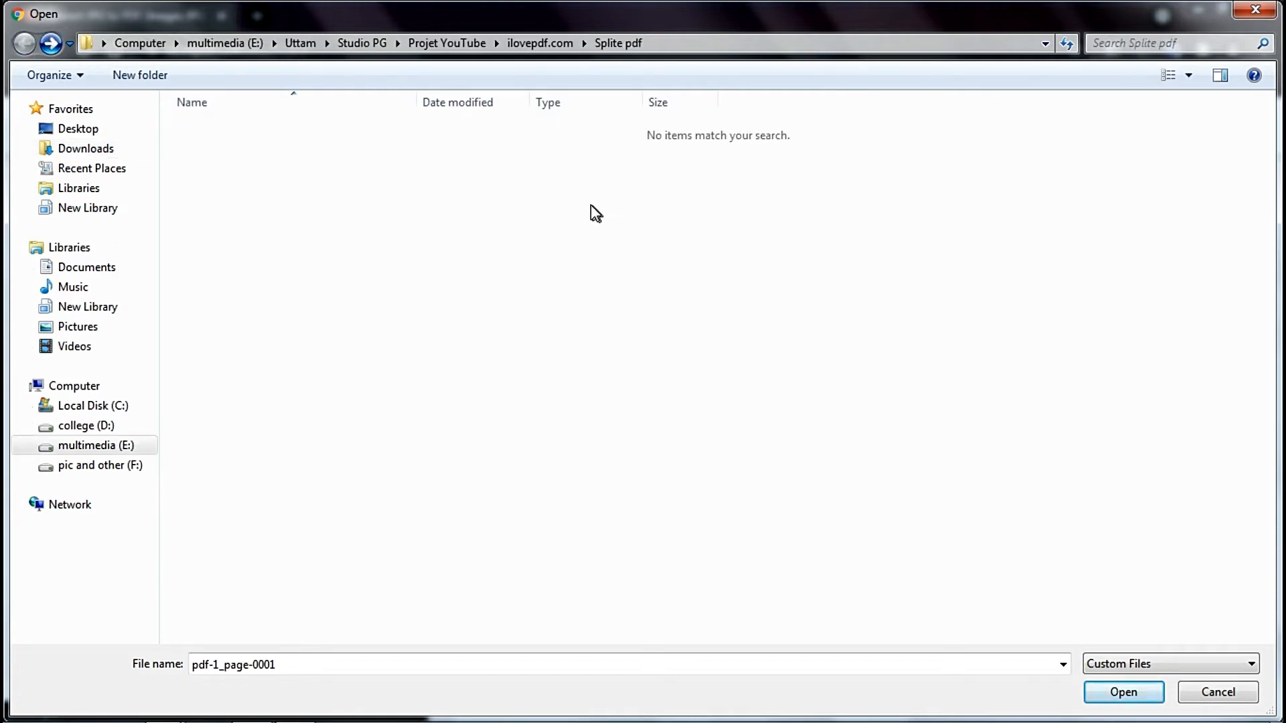
{"action": "left_click", "coordinate": [540, 42]}
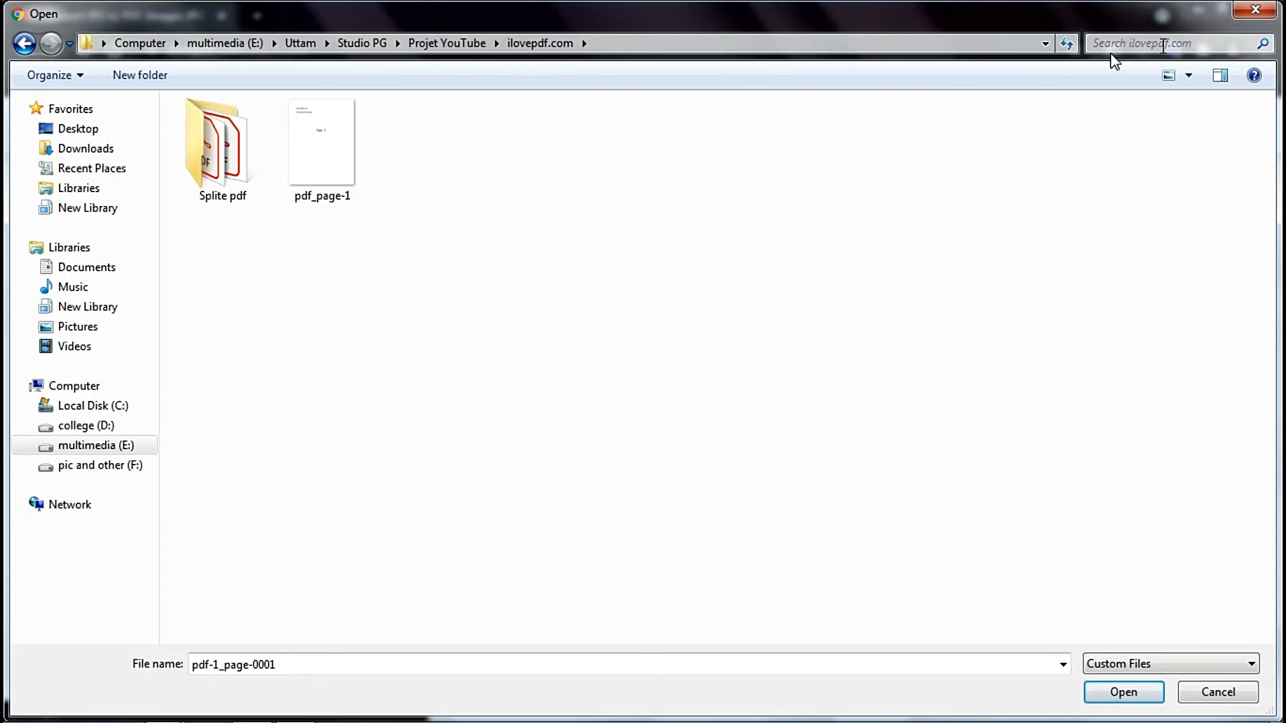
{"action": "left_click", "coordinate": [1256, 10]}
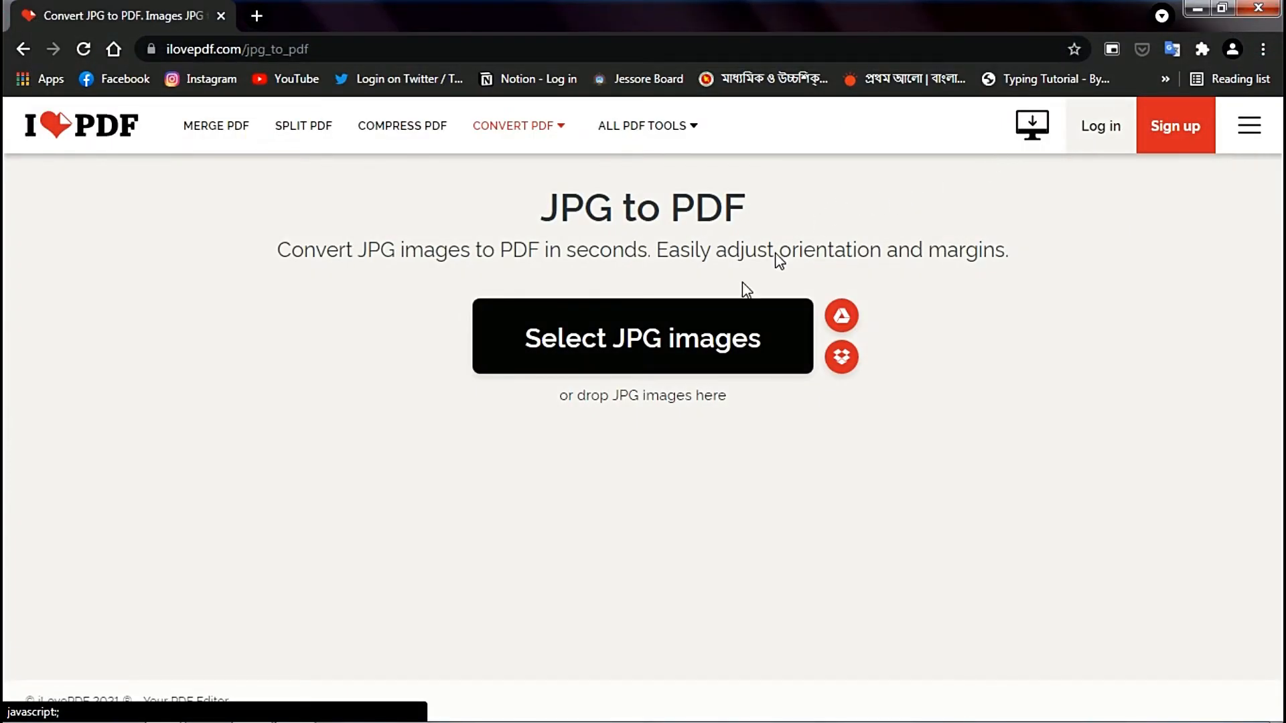
- Add the image pdf_page-1 from the ilovepdf.com folder to the JPG to PDF tool
{"action": "left_click", "coordinate": [647, 347]}
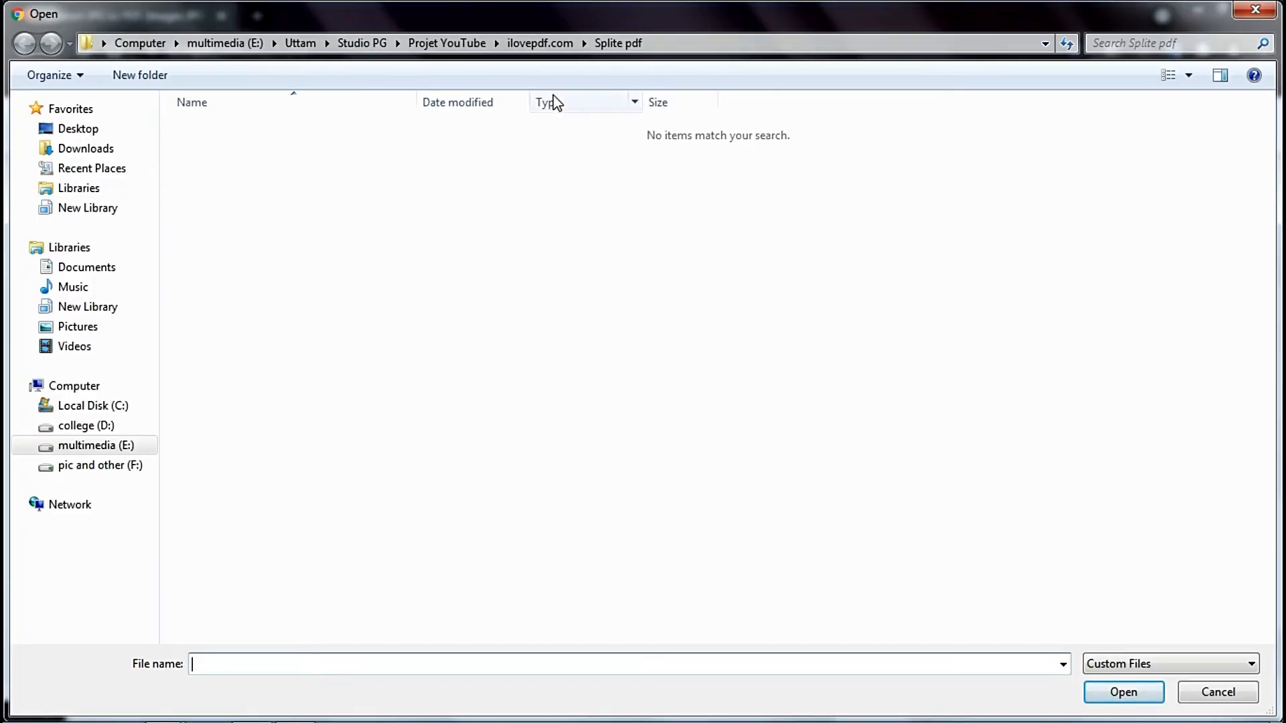
{"action": "left_click", "coordinate": [548, 45]}
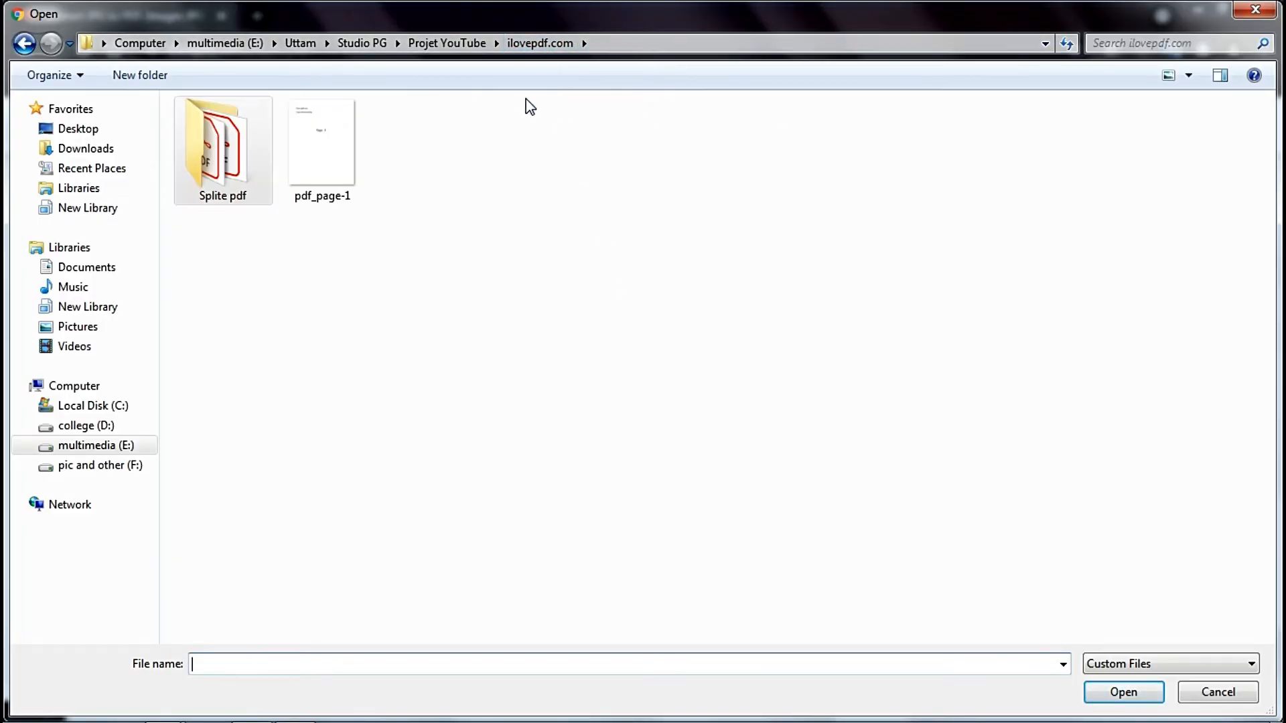
{"action": "double_click", "coordinate": [351, 146]}
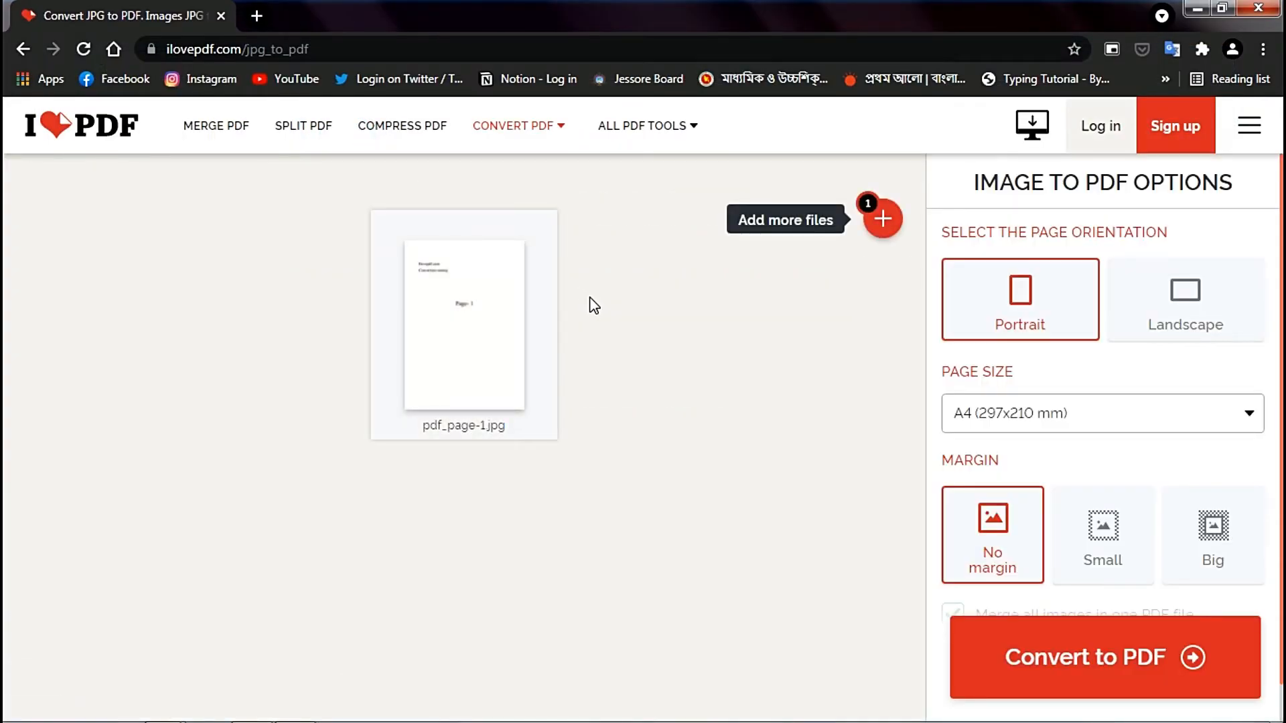
- Try Landscape orientation, Fit and US Letter page sizes, and Big and Small margins, and return to Portrait, A4 (297x210 mm) and No margin
{"action": "left_click", "coordinate": [1215, 337]}
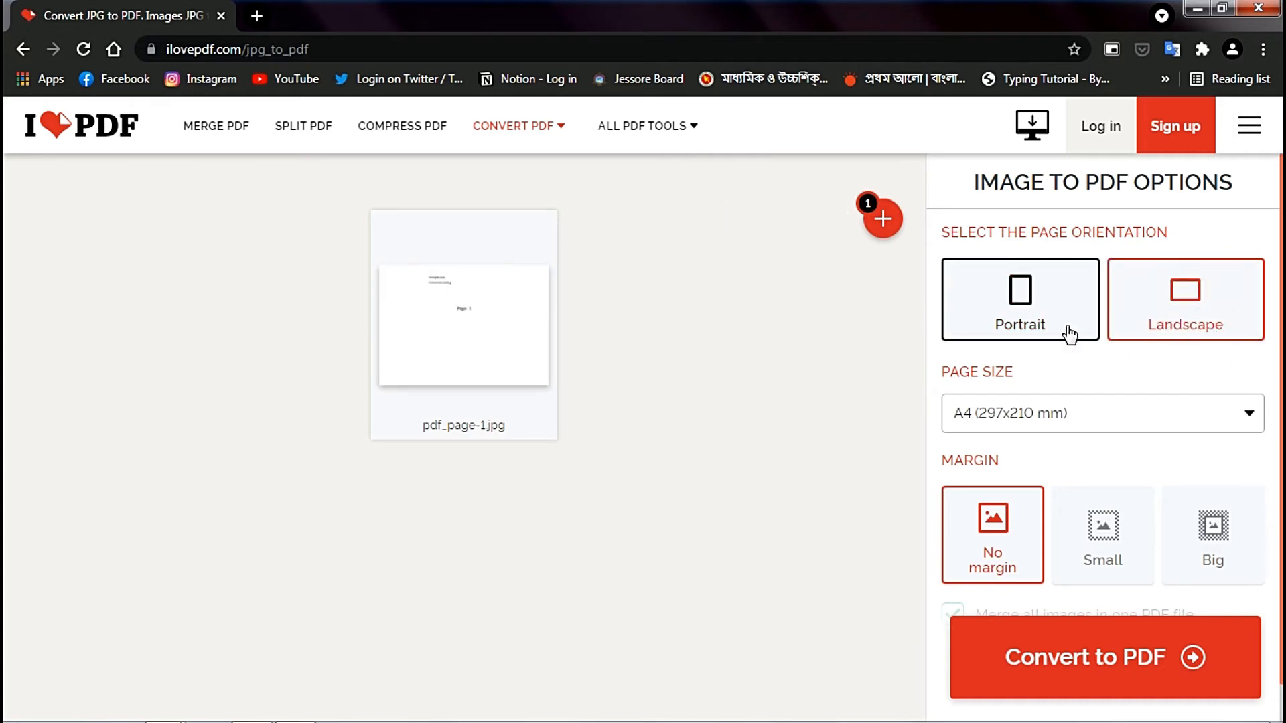
{"action": "left_click", "coordinate": [1089, 402]}
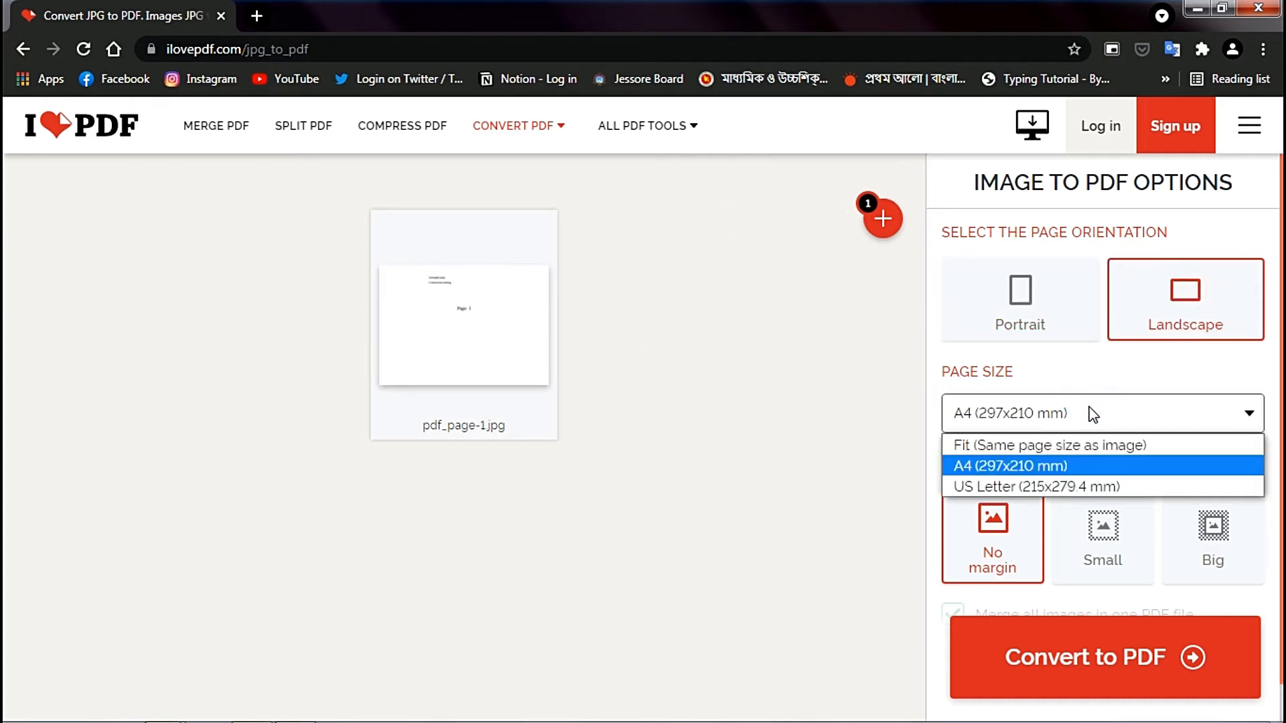
{"action": "left_click", "coordinate": [1087, 446]}
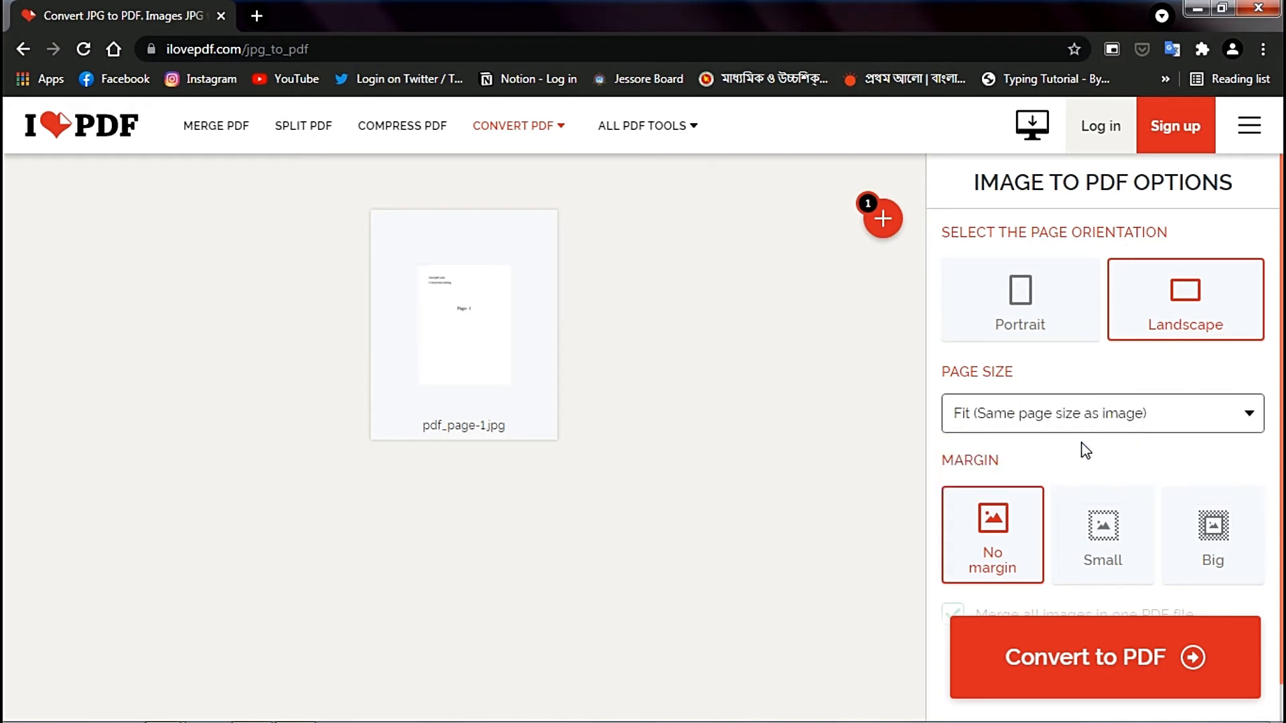
{"action": "left_click", "coordinate": [1079, 418]}
{"action": "left_click", "coordinate": [1082, 477]}
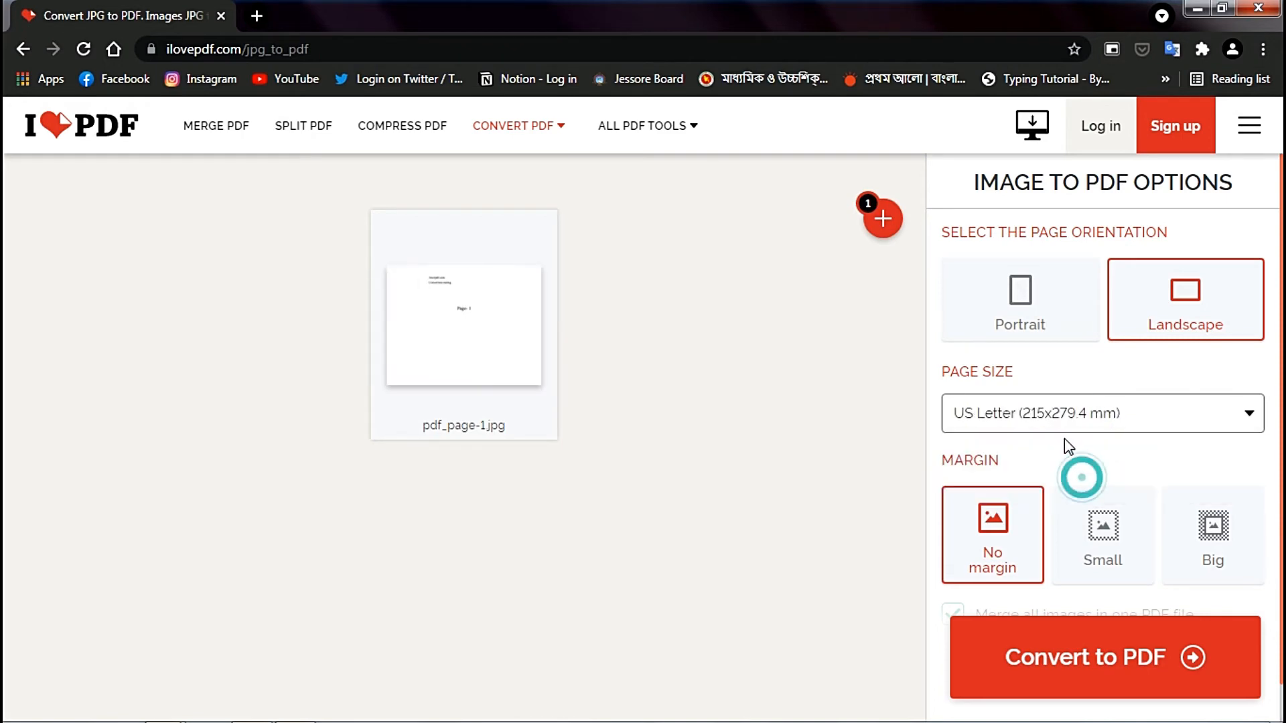
{"action": "left_click", "coordinate": [1060, 422]}
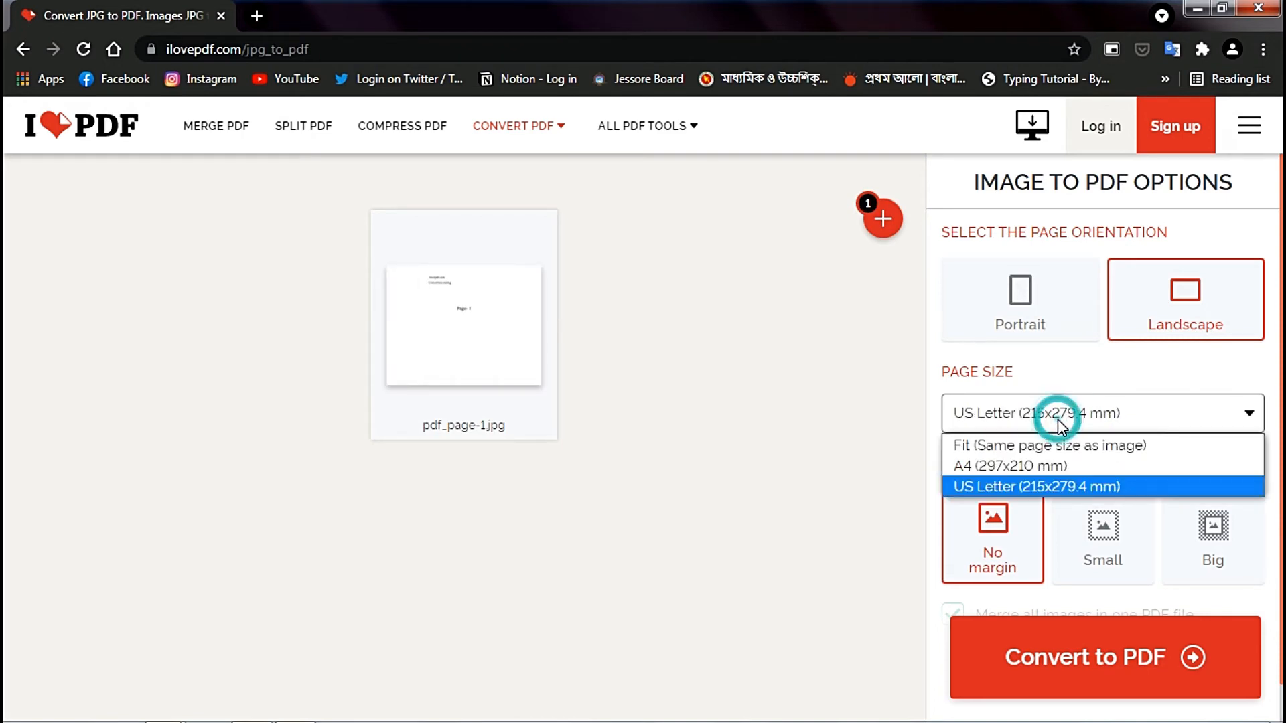
{"action": "left_click", "coordinate": [1076, 467]}
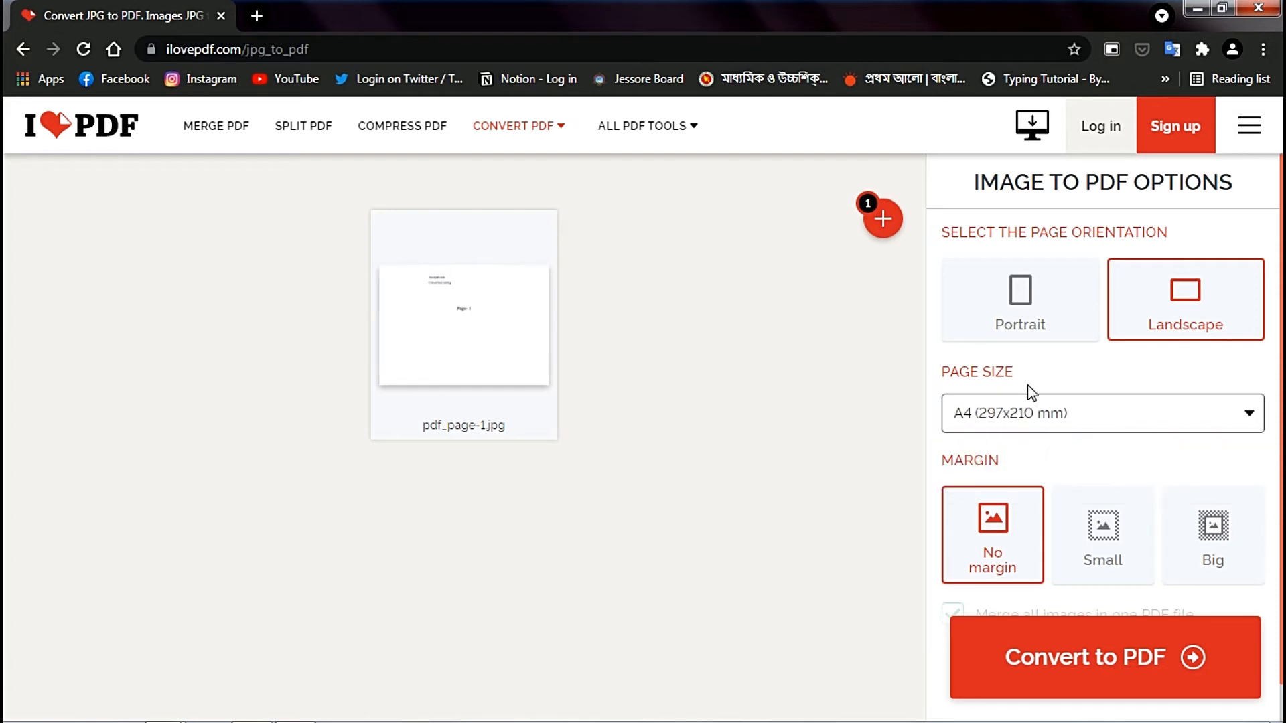
{"action": "left_click", "coordinate": [991, 300]}
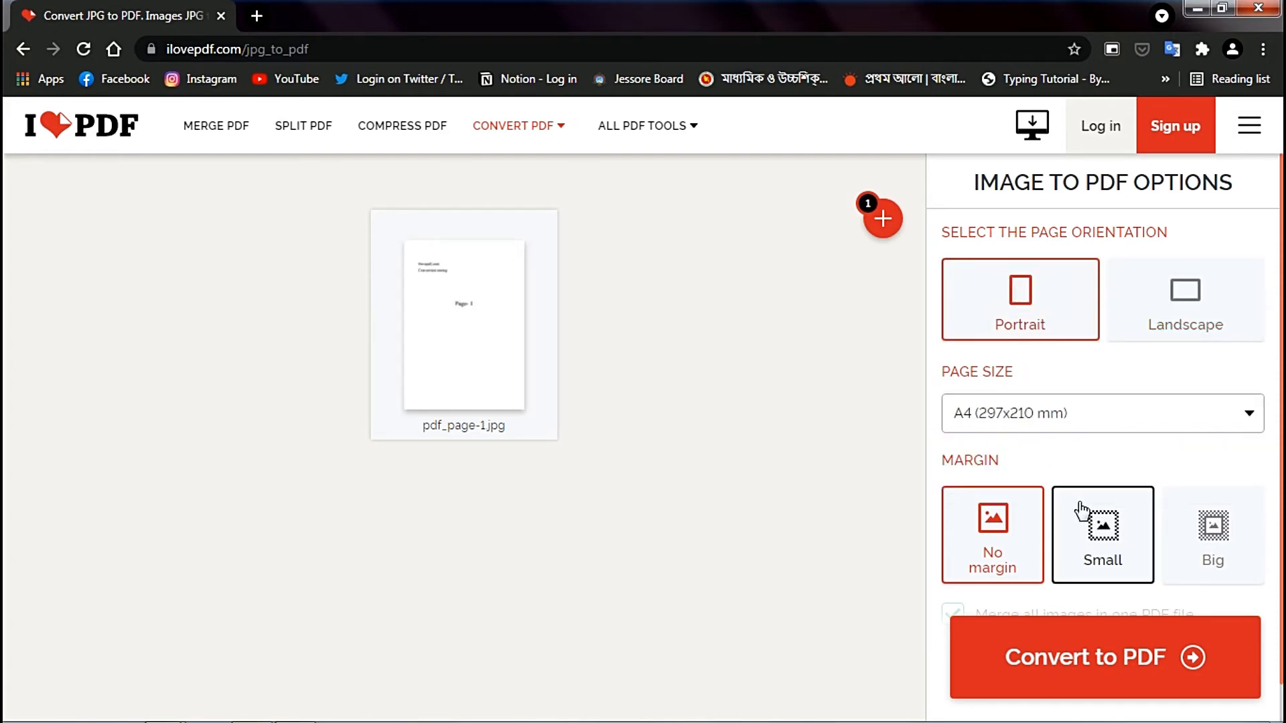
{"action": "left_click", "coordinate": [1179, 536]}
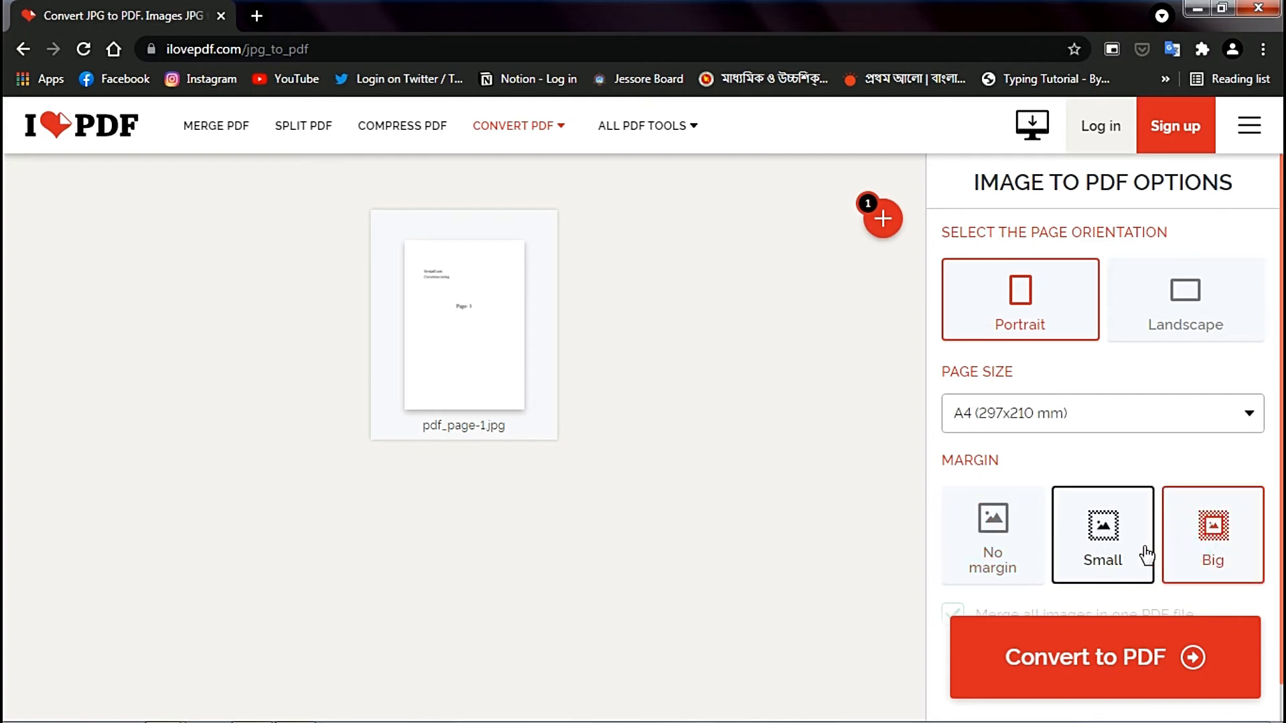
{"action": "left_click", "coordinate": [1146, 551]}
{"action": "left_click", "coordinate": [993, 563]}
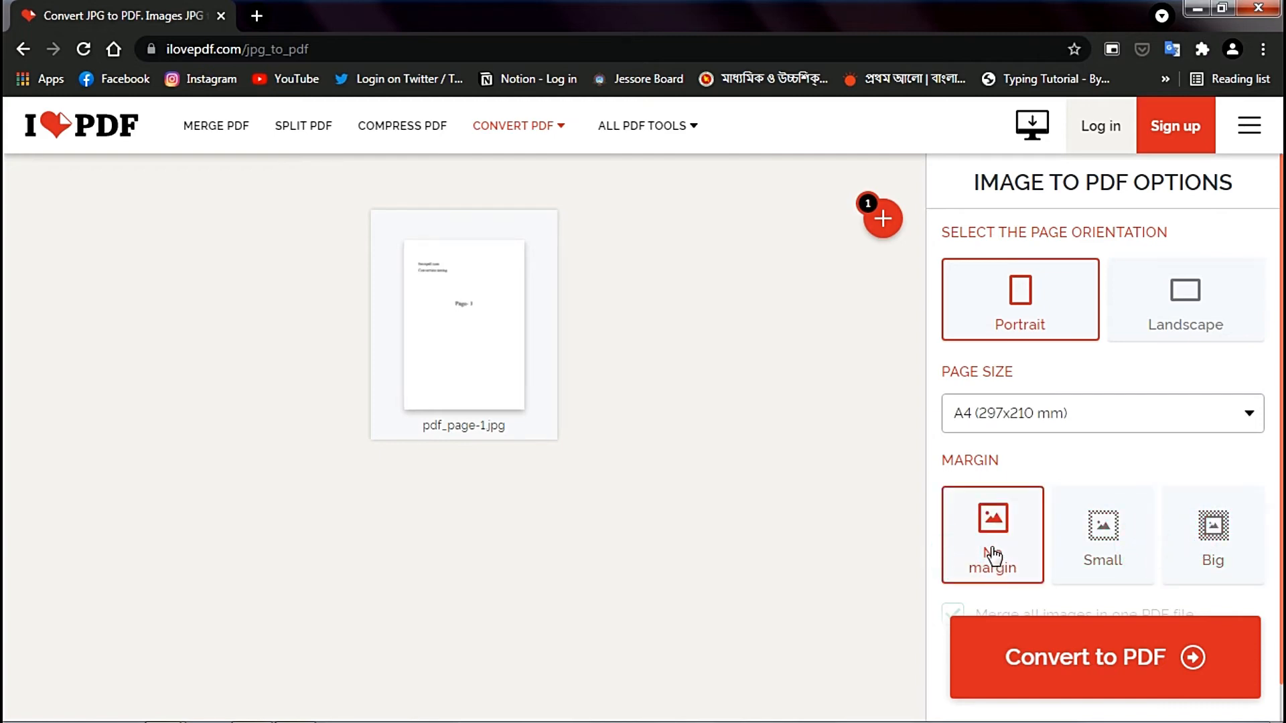
- Convert pdf_page-1.jpg to PDF and download the resulting file
{"action": "left_click", "coordinate": [1038, 645]}
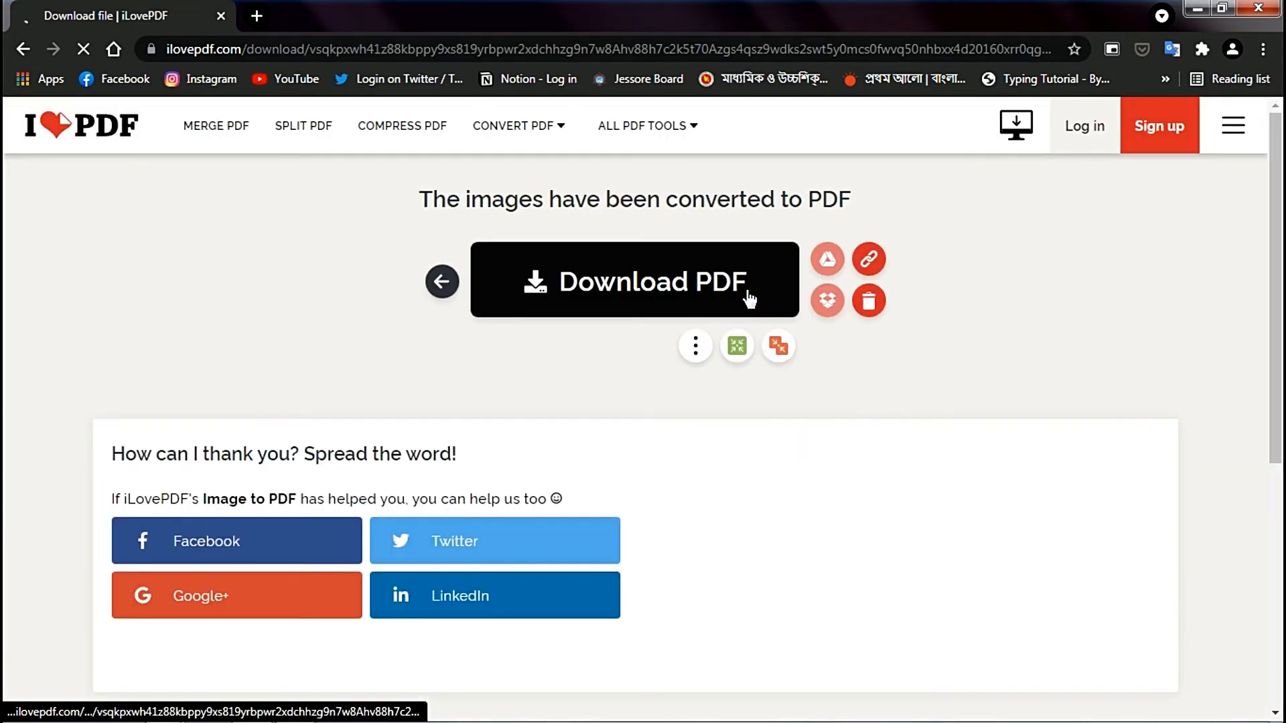
{"action": "left_click", "coordinate": [747, 292]}
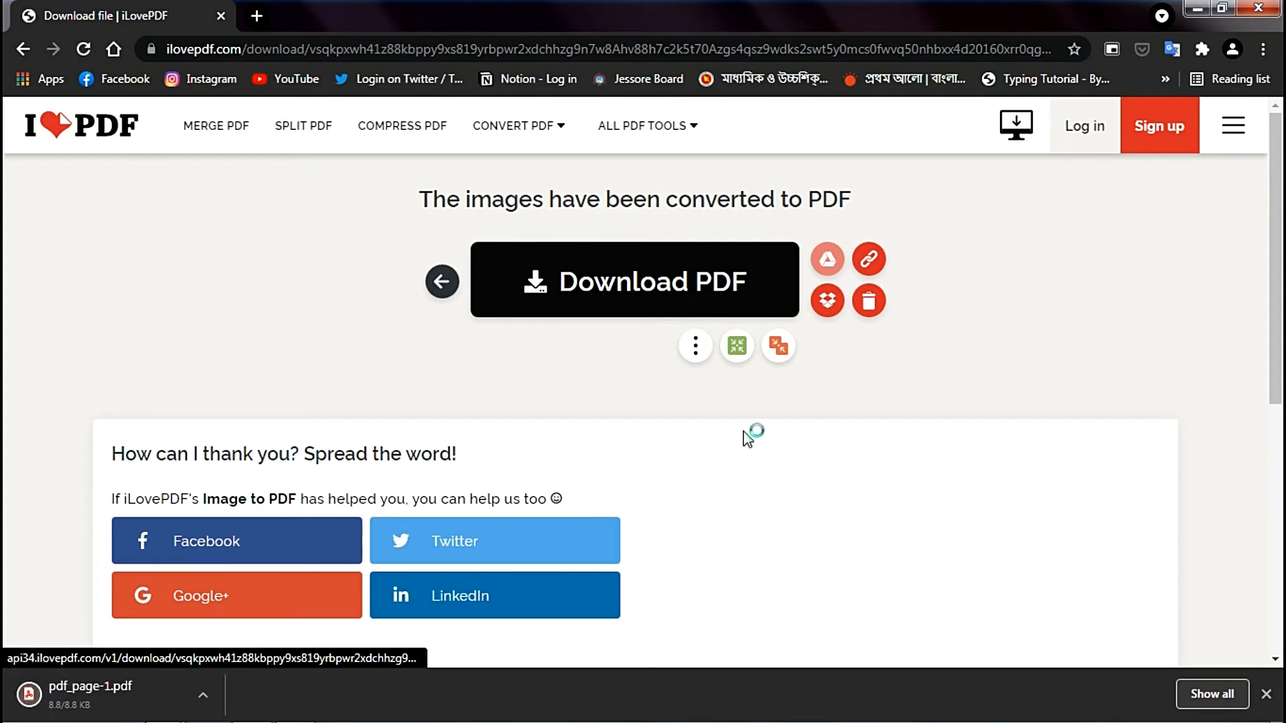
- Open the downloaded pdf_page-1.pdf, check and close it, and return to the iLovePDF home page
{"action": "left_click", "coordinate": [142, 694]}
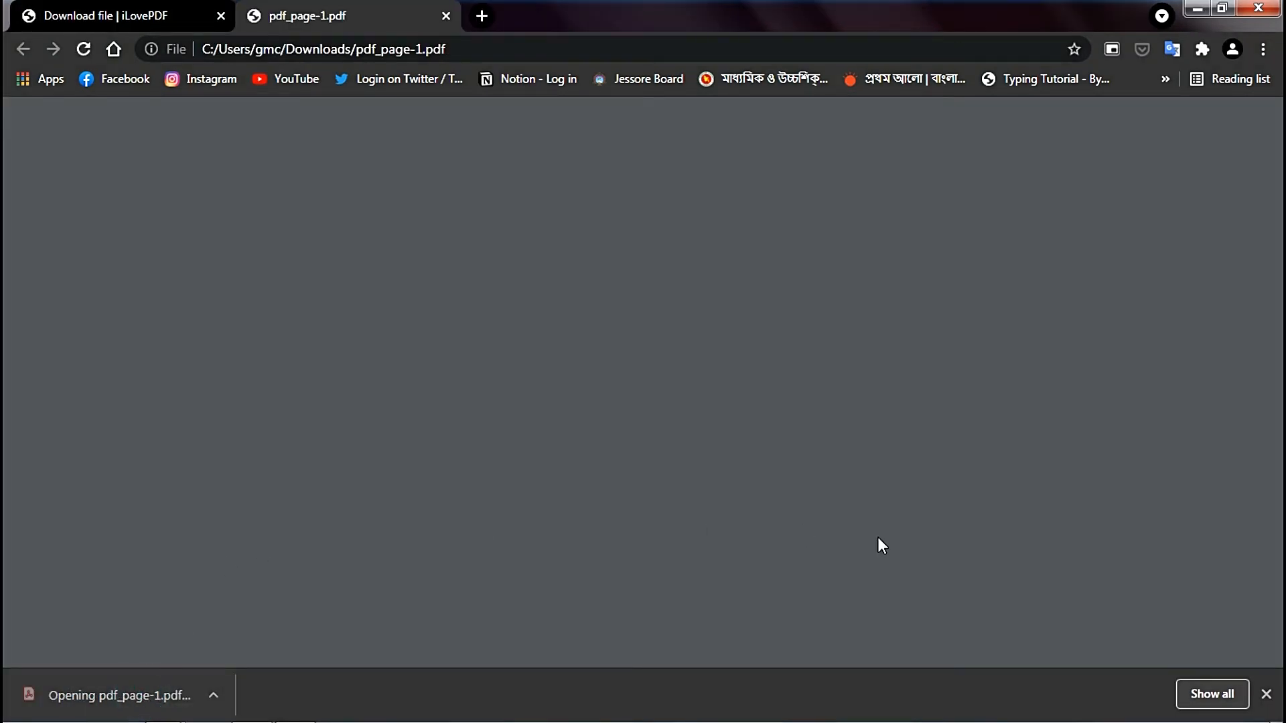
{"action": "left_click", "coordinate": [1267, 694]}
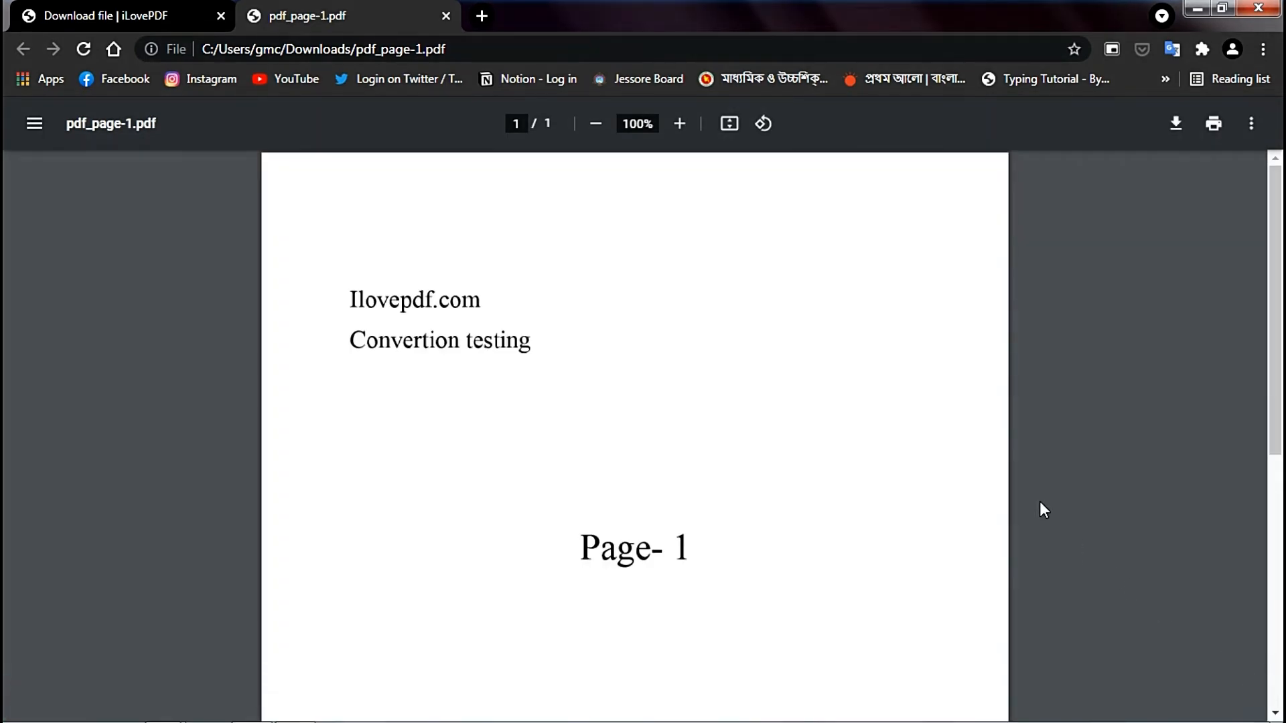
{"action": "scroll", "coordinate": [737, 380], "scroll_direction": "down", "scroll_amount": 2}
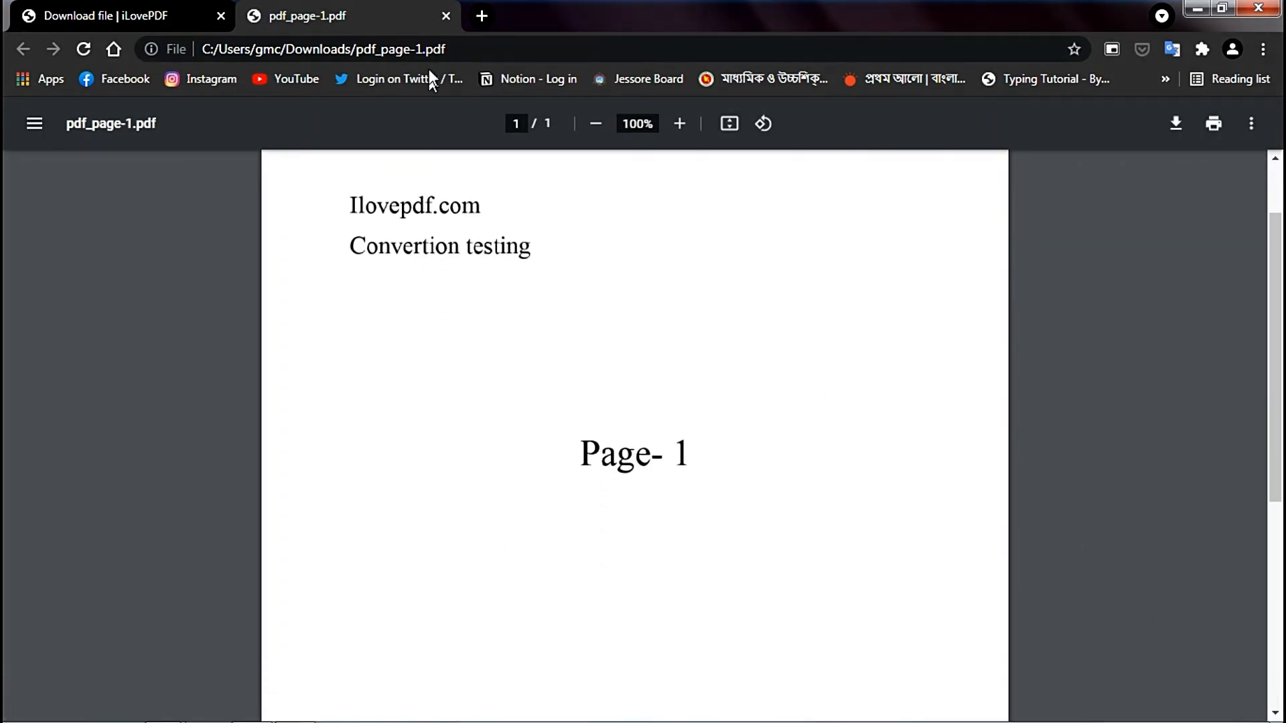
{"action": "left_click", "coordinate": [446, 13]}
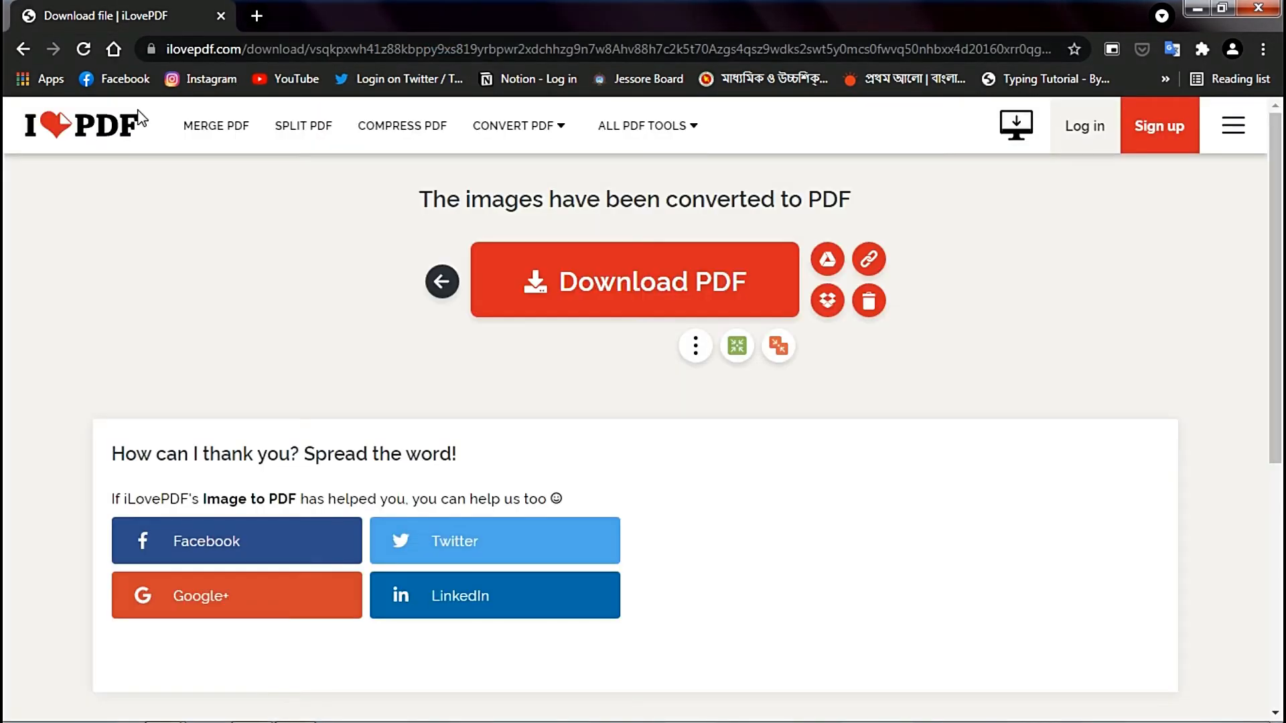
{"action": "left_click", "coordinate": [91, 124]}
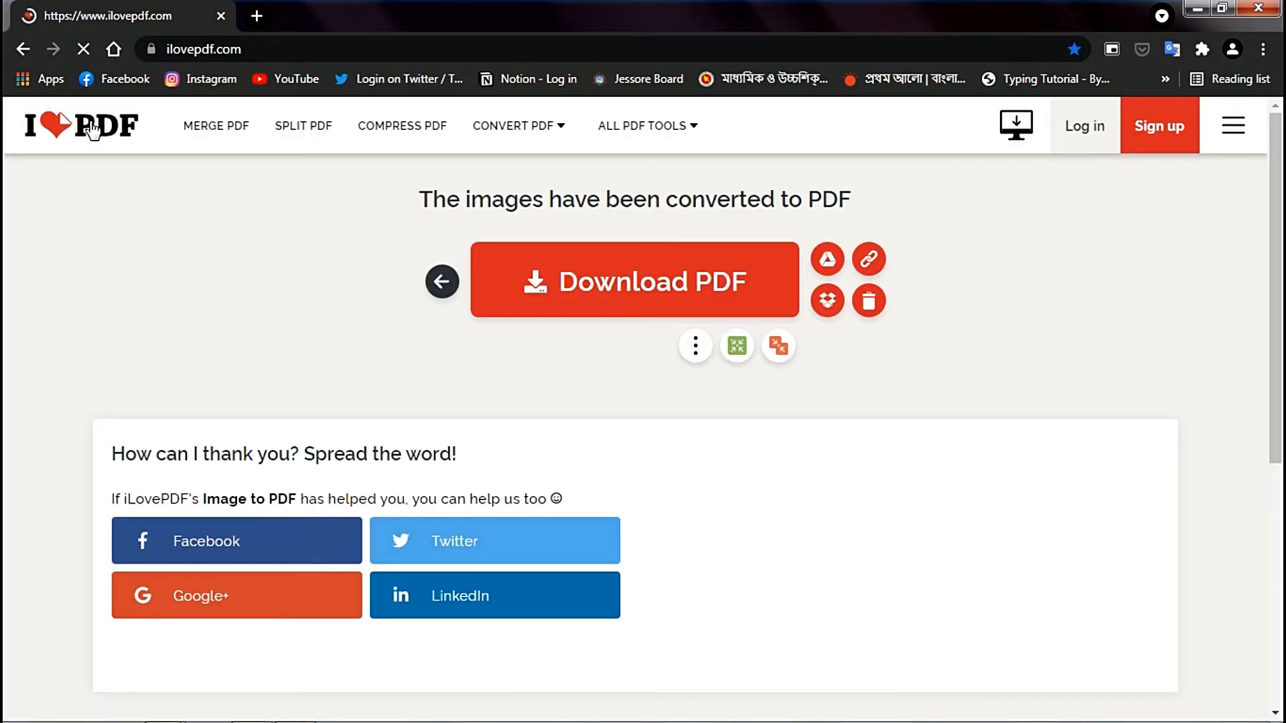
- Open the Page numbers tool and load the pdf file from the ilovepdf.com folder
{"action": "scroll", "coordinate": [1199, 432], "scroll_direction": "down", "scroll_amount": 1}
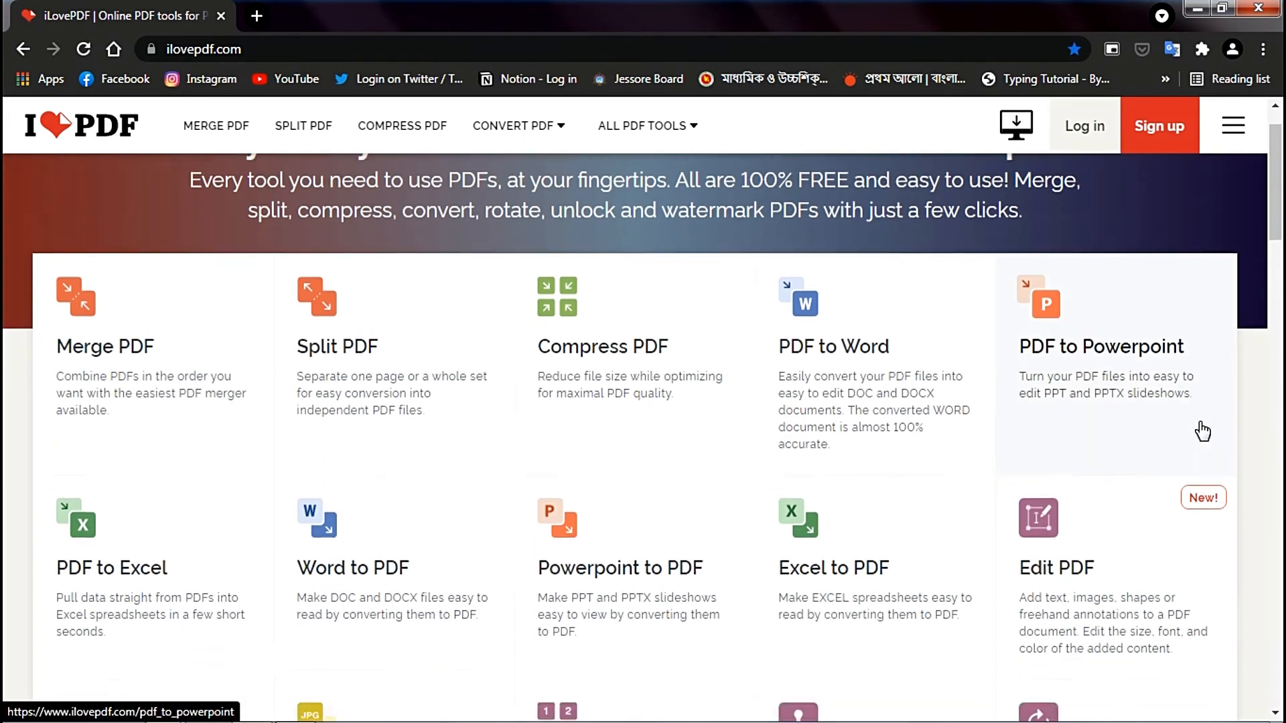
{"action": "scroll", "coordinate": [1203, 432], "scroll_direction": "down", "scroll_amount": 5}
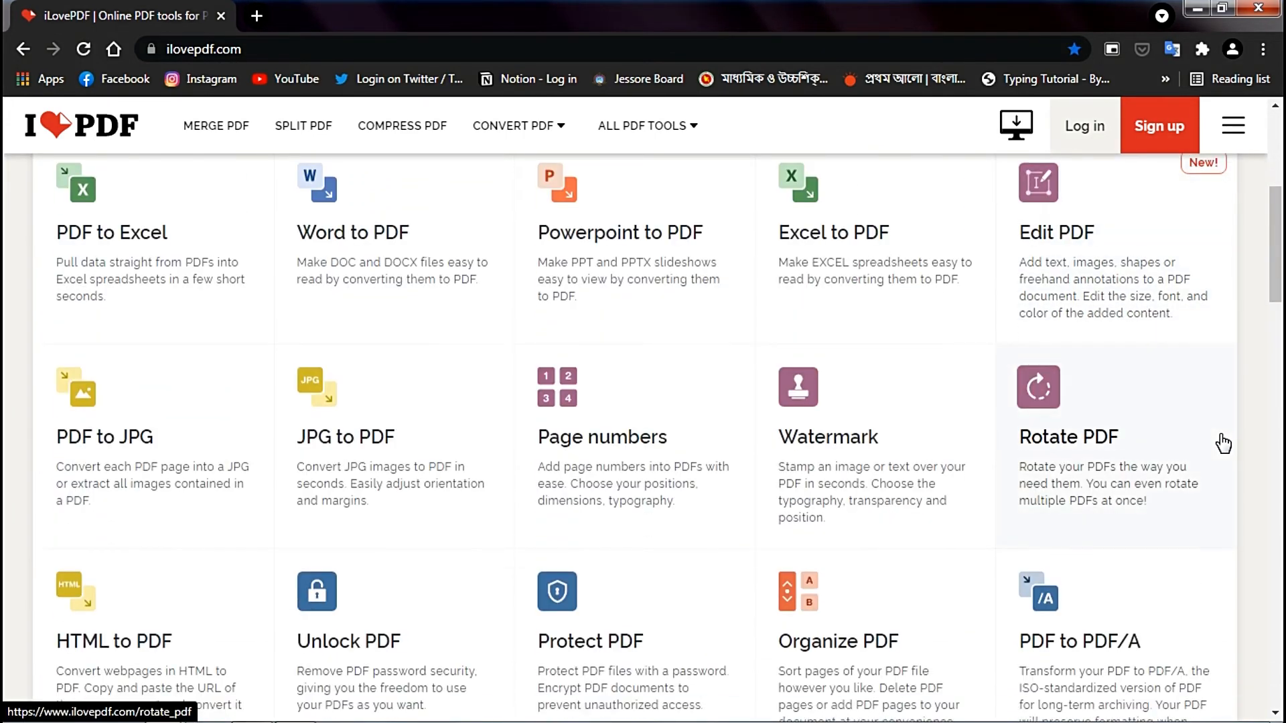
{"action": "scroll", "coordinate": [1223, 443], "scroll_direction": "down", "scroll_amount": 1}
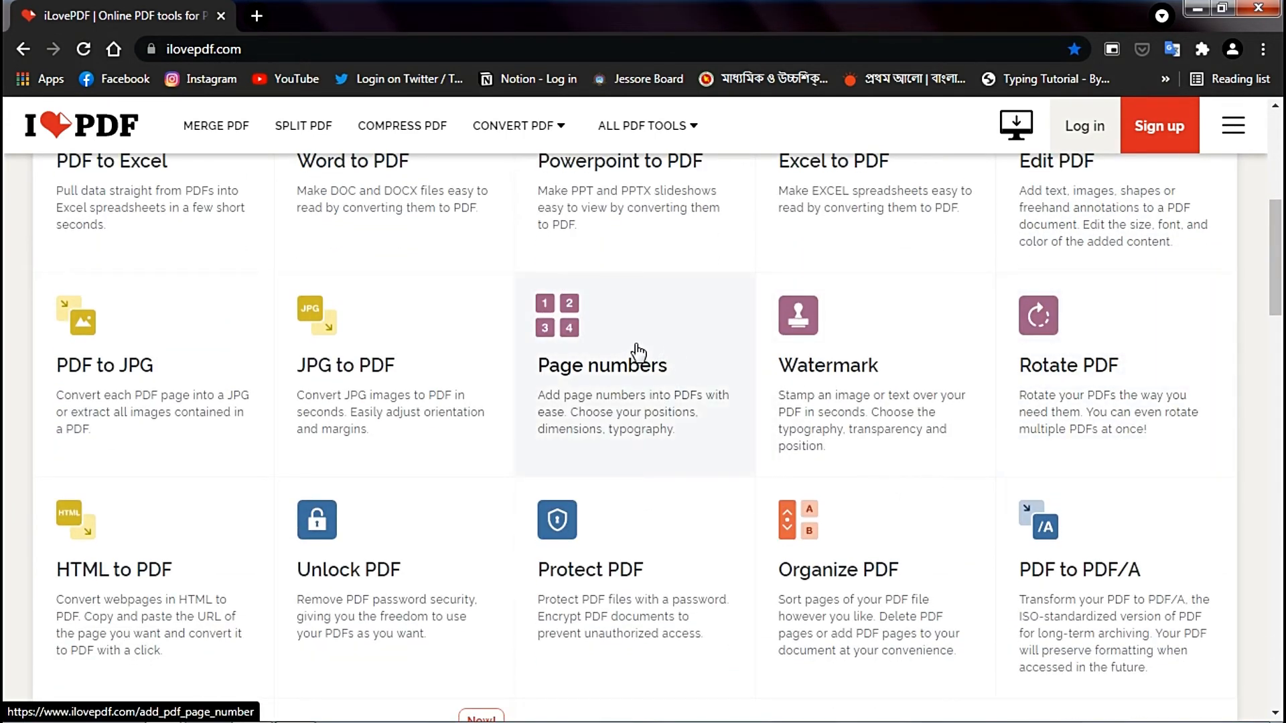
{"action": "left_click", "coordinate": [611, 353]}
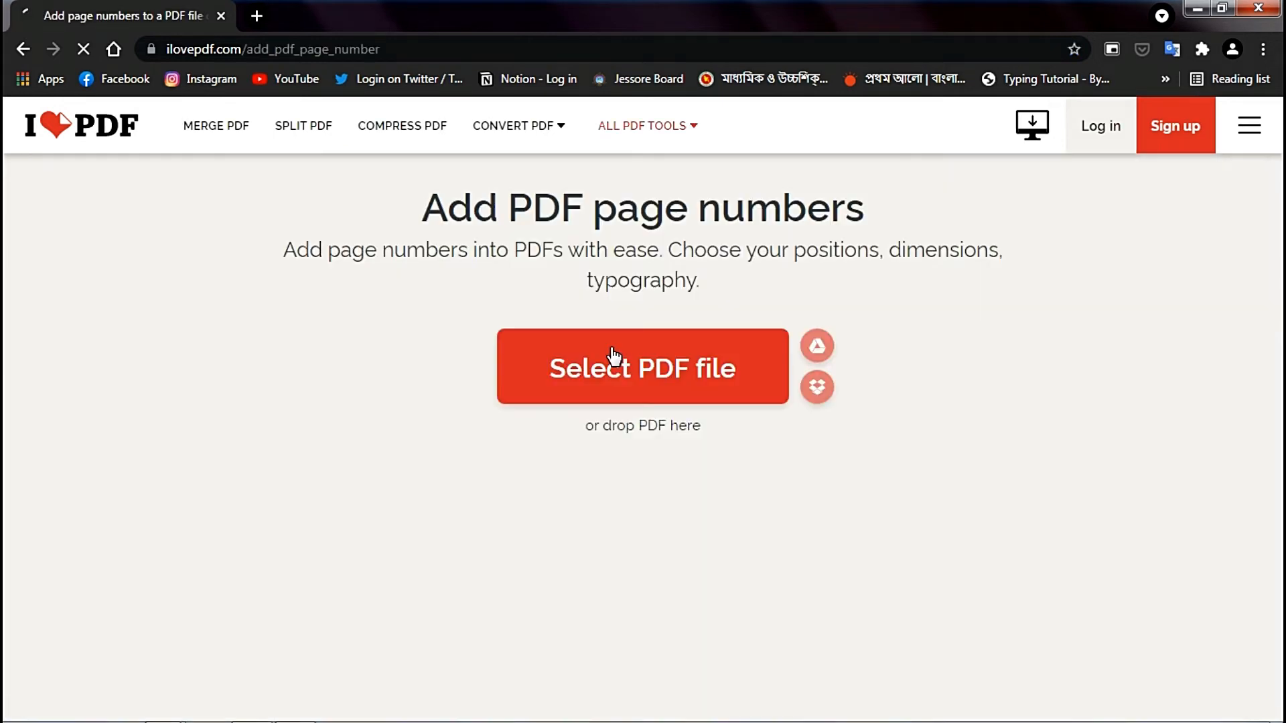
{"action": "left_click", "coordinate": [612, 353]}
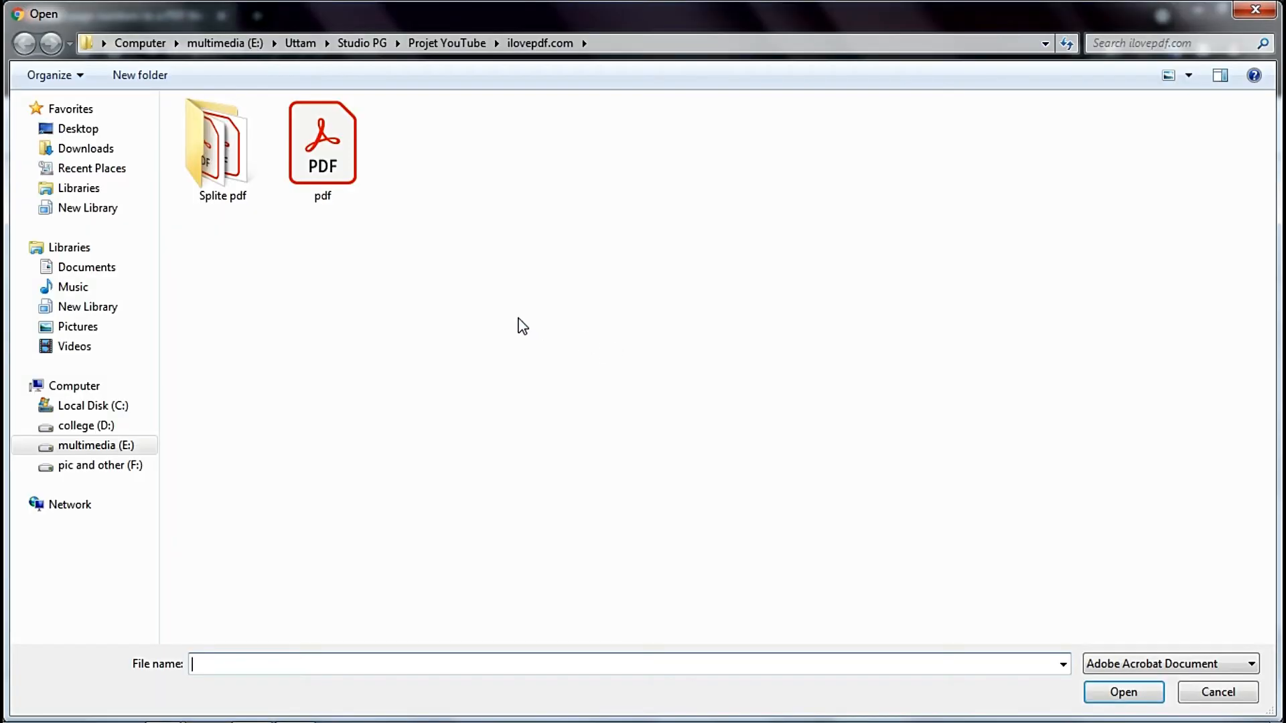
{"action": "double_click", "coordinate": [328, 154]}
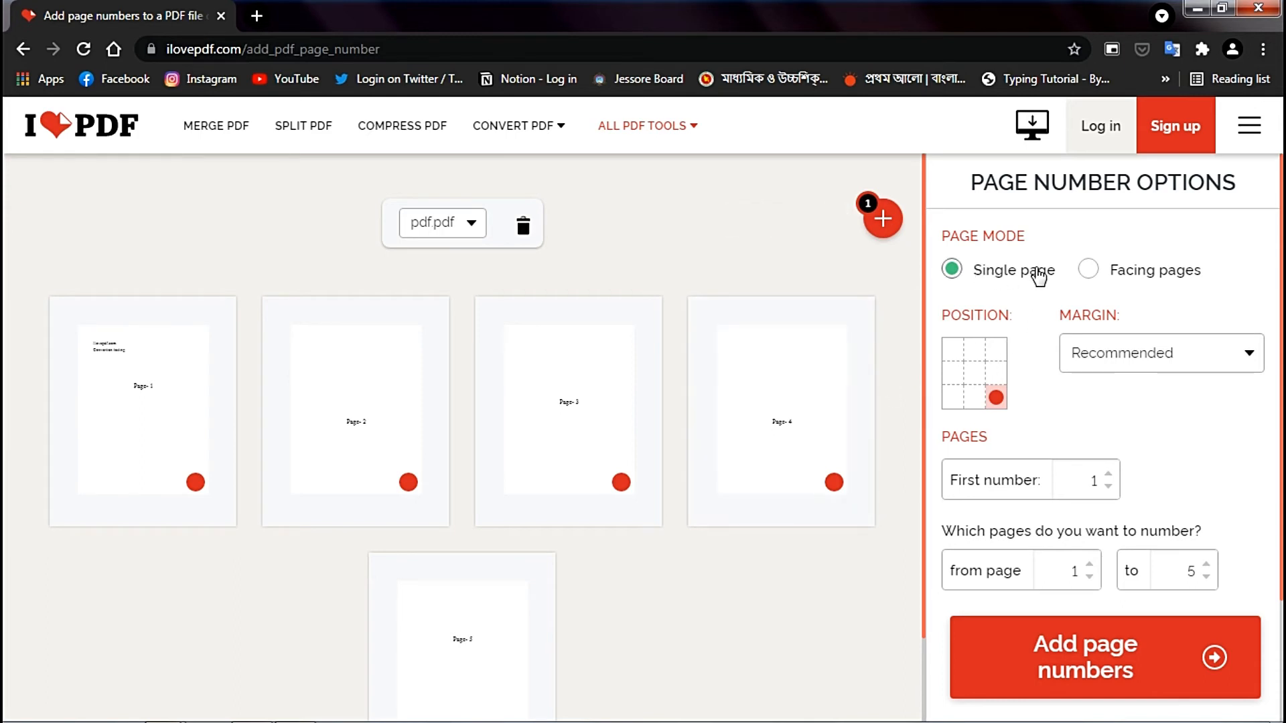
- Try the Facing pages mode with and without the first page as cover page, and return to Single page
{"action": "left_click", "coordinate": [1117, 275]}
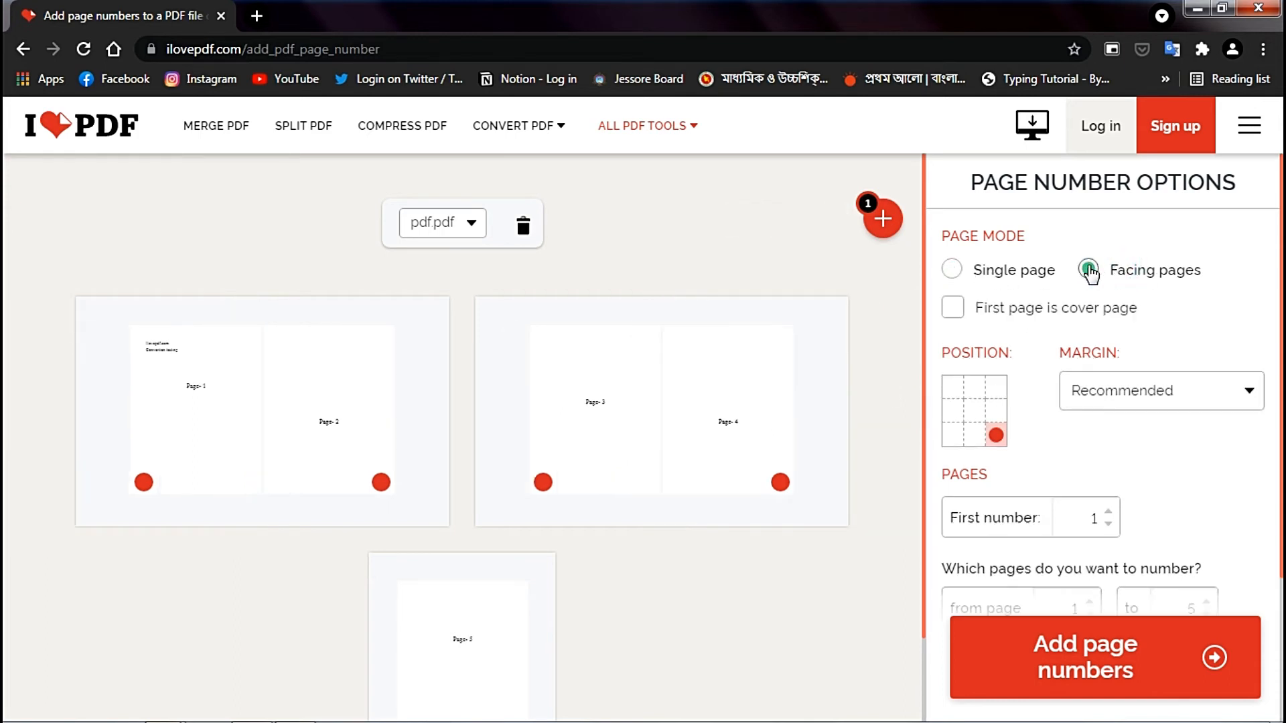
{"action": "left_click", "coordinate": [999, 313]}
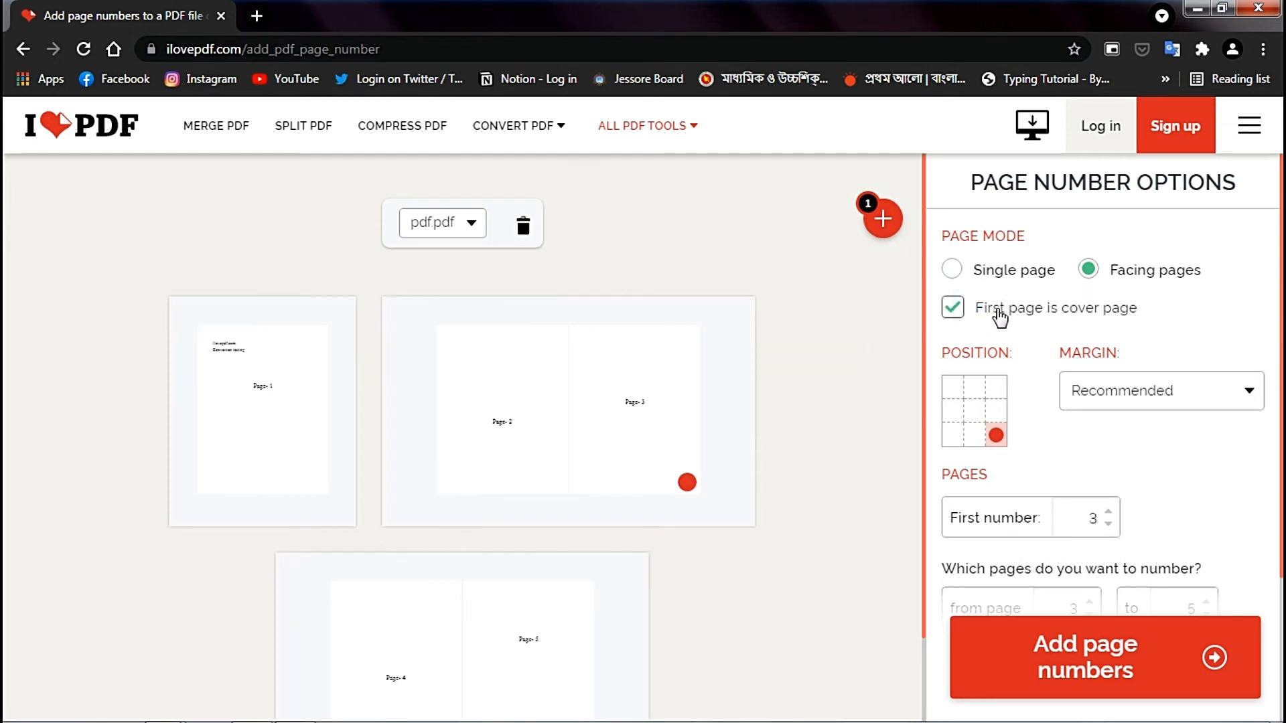
{"action": "left_click", "coordinate": [998, 317]}
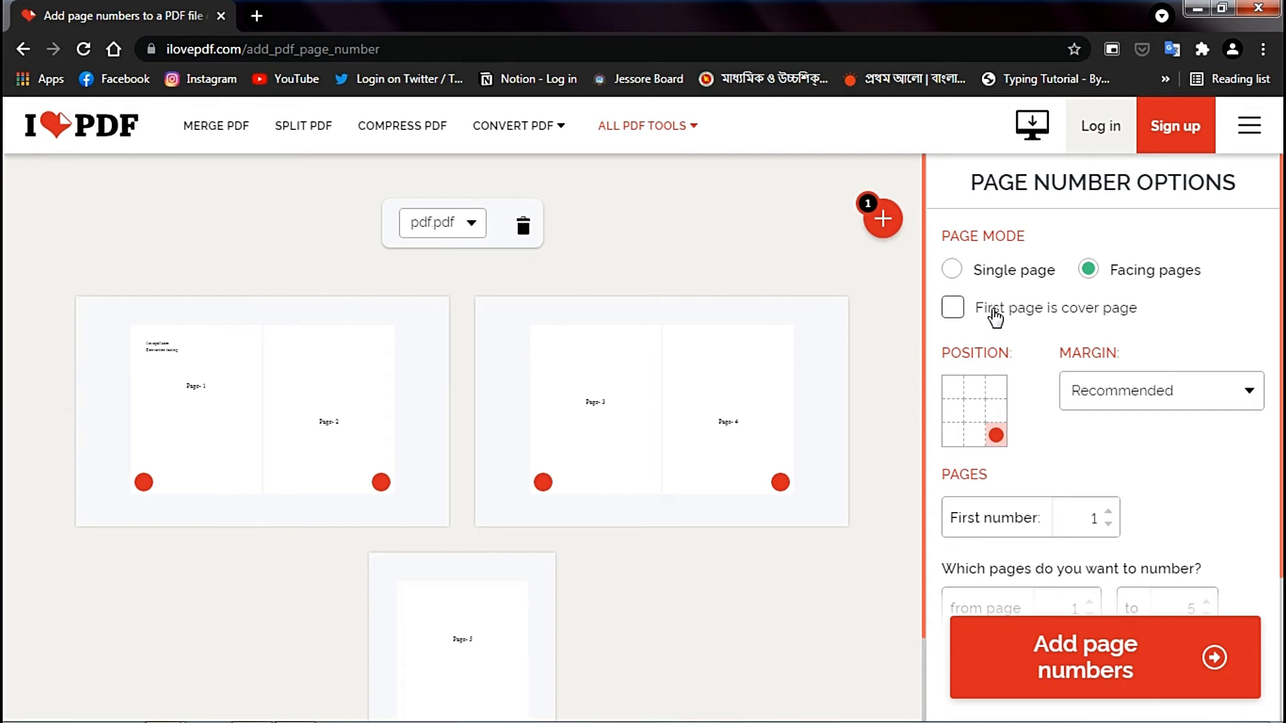
{"action": "left_click", "coordinate": [993, 270]}
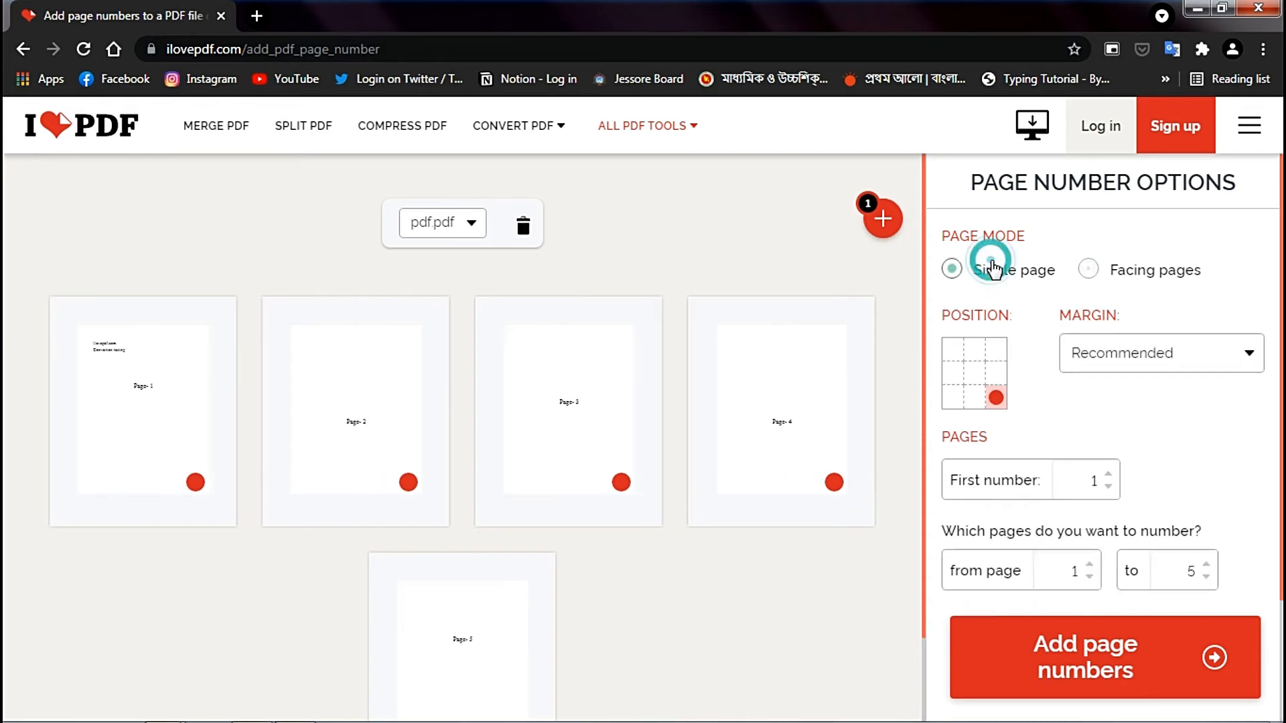
- Try the Small and Big margins for the page numbers and return to the Recommended margin
{"action": "left_click", "coordinate": [1194, 353]}
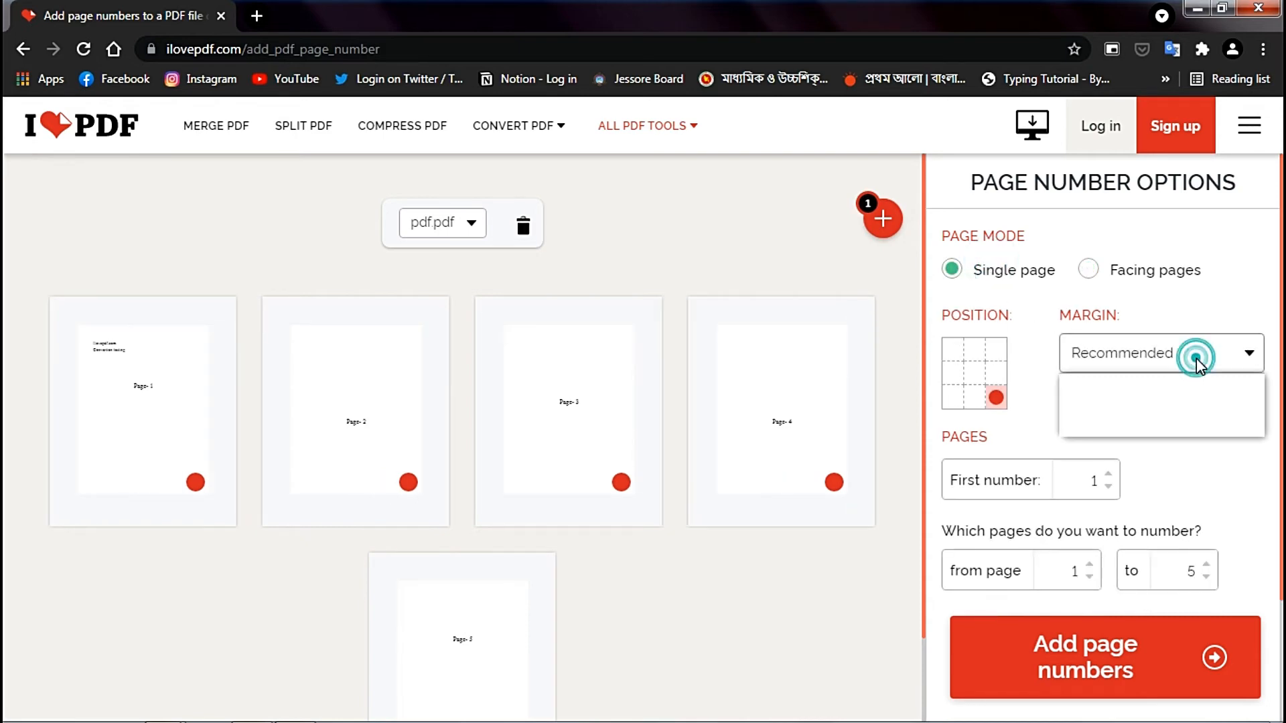
{"action": "left_click", "coordinate": [1190, 384]}
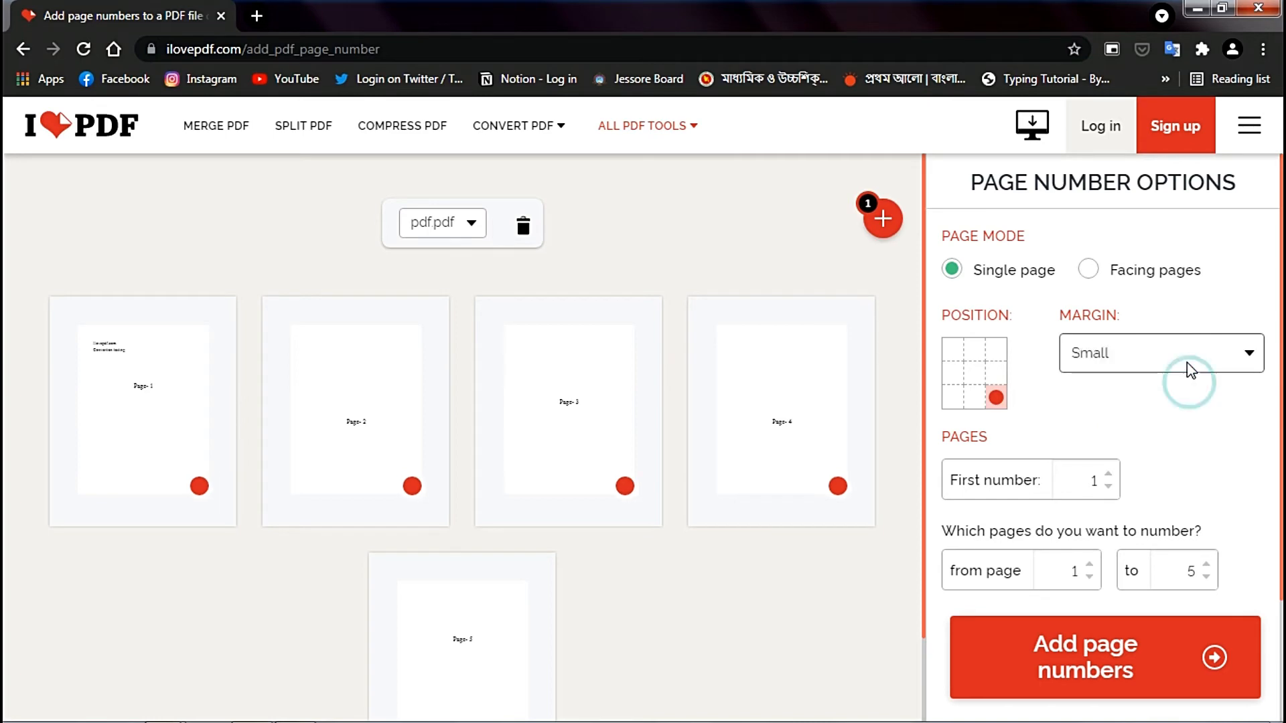
{"action": "left_click", "coordinate": [1188, 359]}
{"action": "left_click", "coordinate": [1185, 419]}
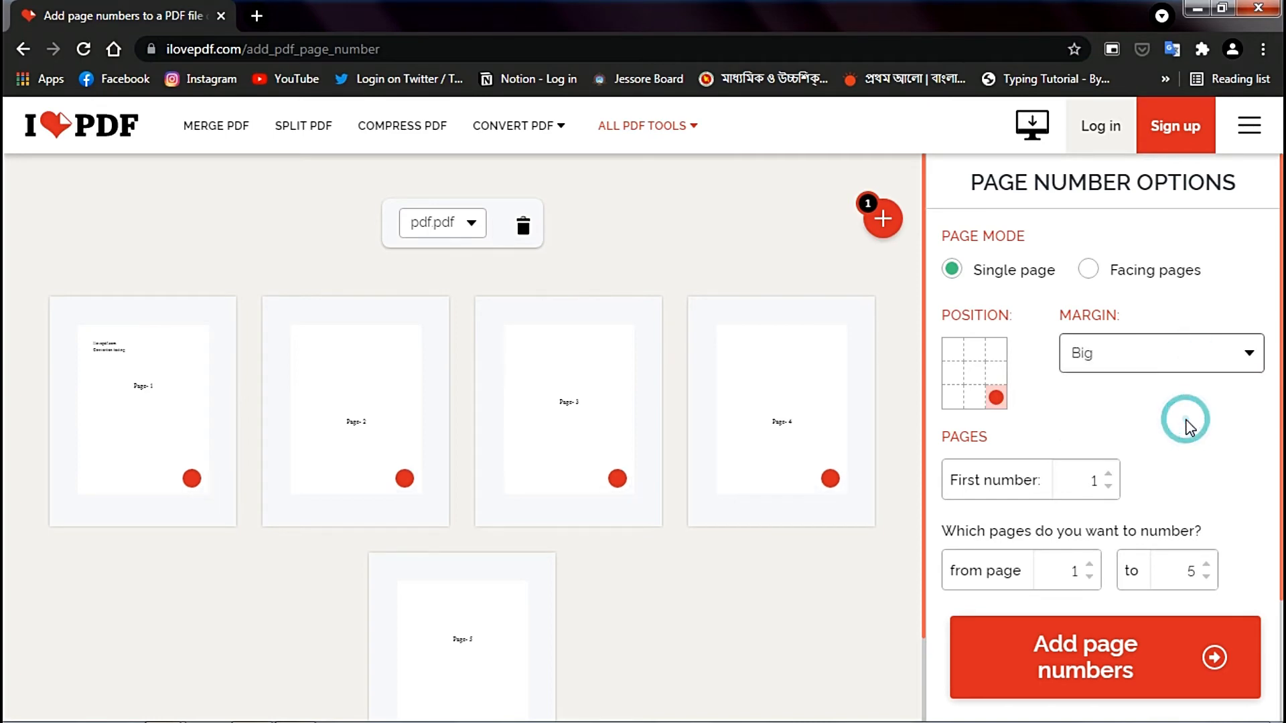
{"action": "left_click", "coordinate": [1177, 362]}
{"action": "left_click", "coordinate": [1178, 402]}
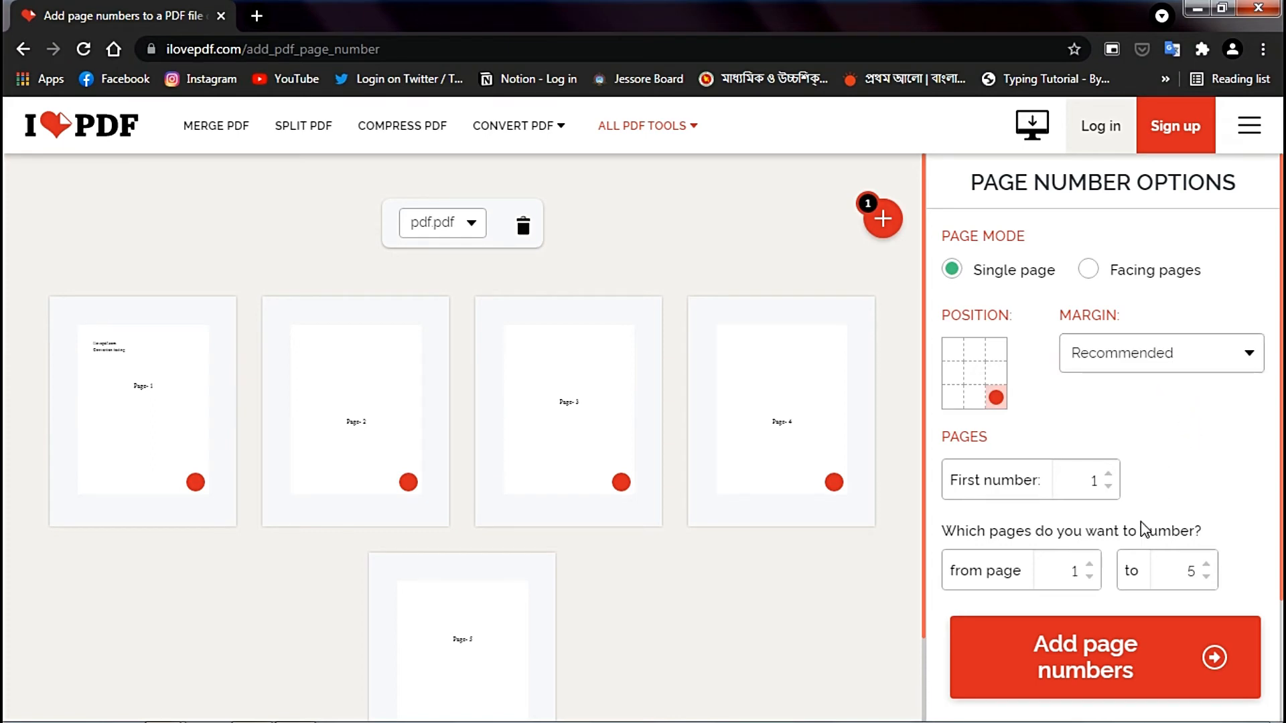
- Try the bottom-centre, bottom-left, top-left, top-centre and top-right number positions, and return to the bottom-right corner of the page
{"action": "left_click", "coordinate": [970, 401]}
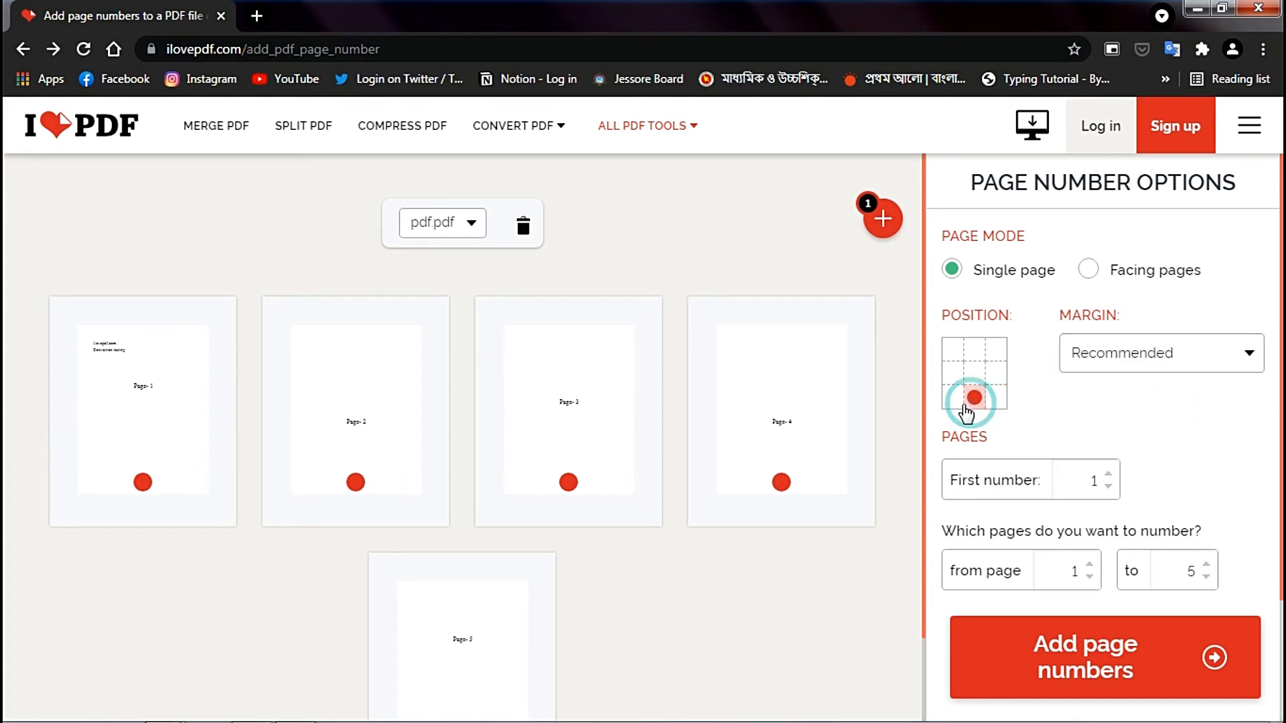
{"action": "left_click", "coordinate": [953, 398]}
{"action": "left_click", "coordinate": [953, 351]}
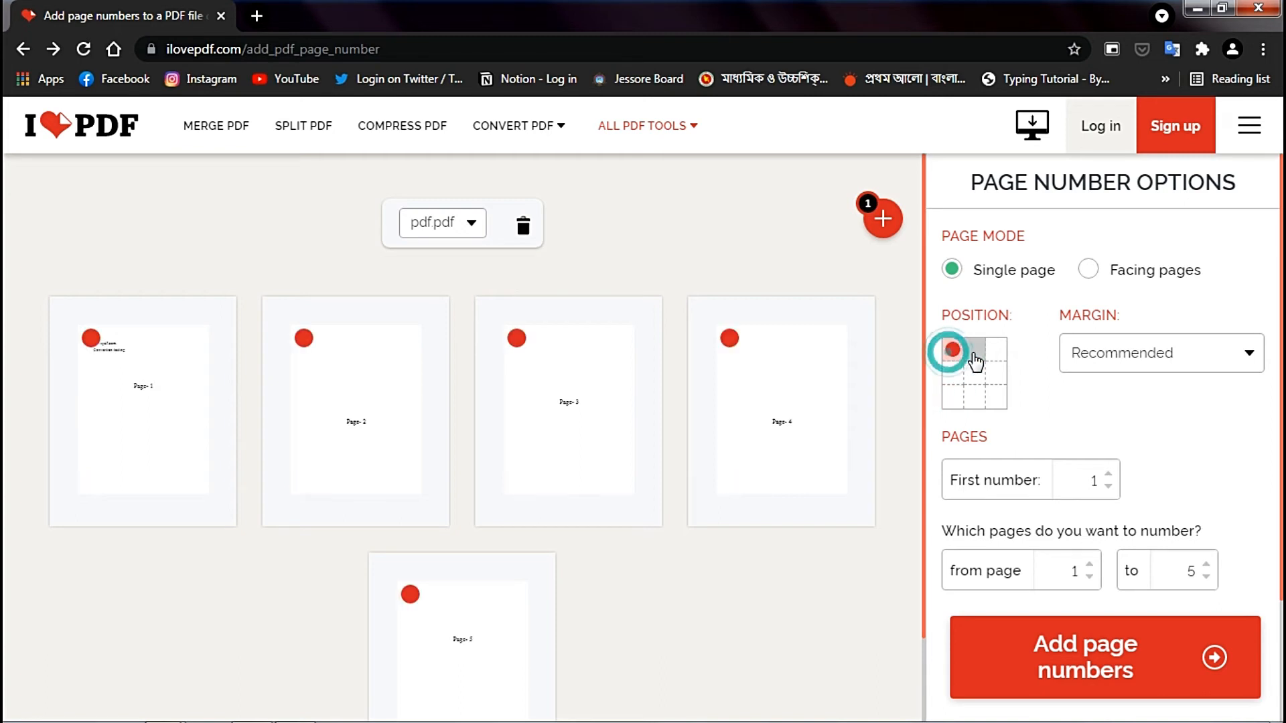
{"action": "left_click", "coordinate": [975, 351]}
{"action": "left_click", "coordinate": [996, 351]}
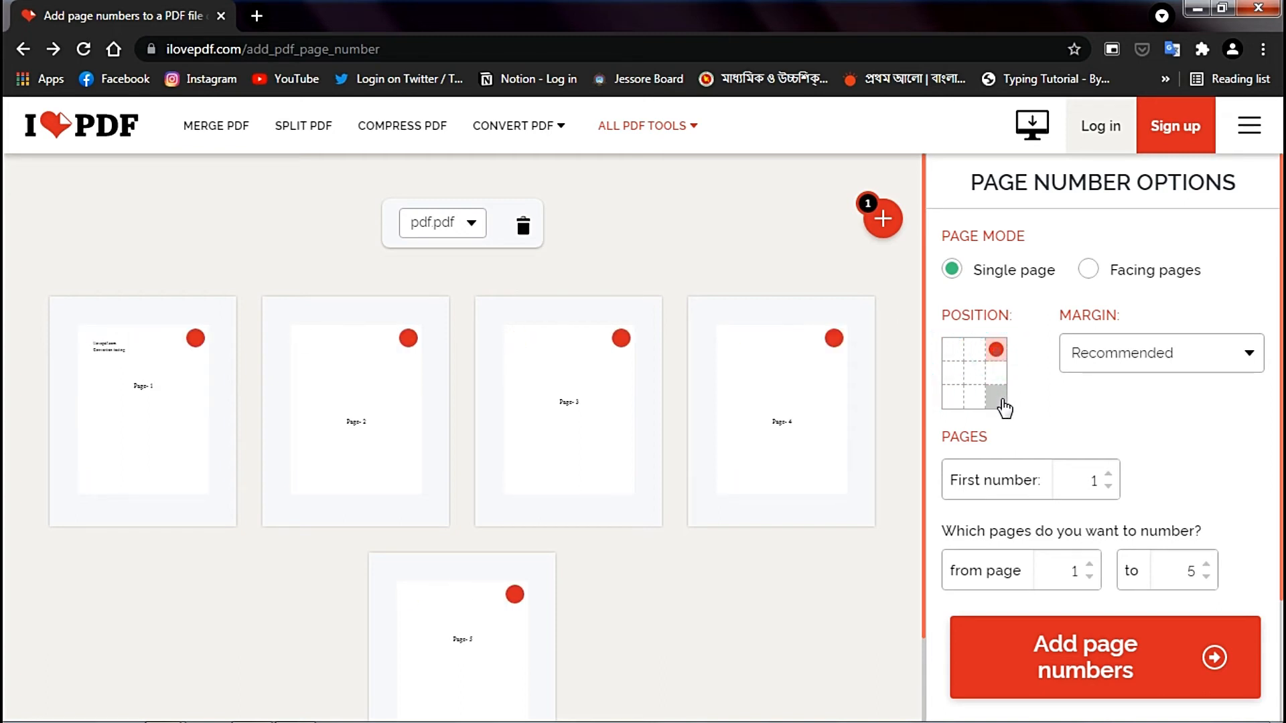
{"action": "left_click", "coordinate": [998, 400]}
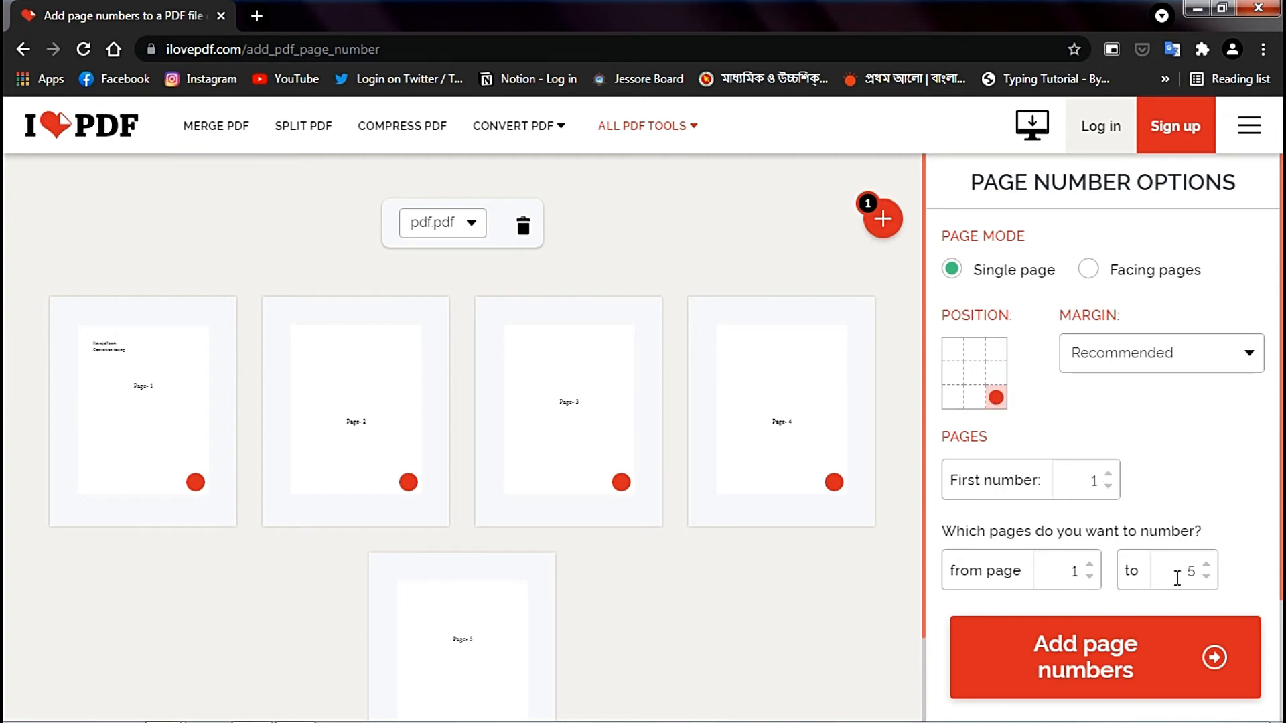
- Add page numbers to pages 1 to 5 of pdf.pdf and download the numbered PDF
{"action": "left_click", "coordinate": [1090, 565]}
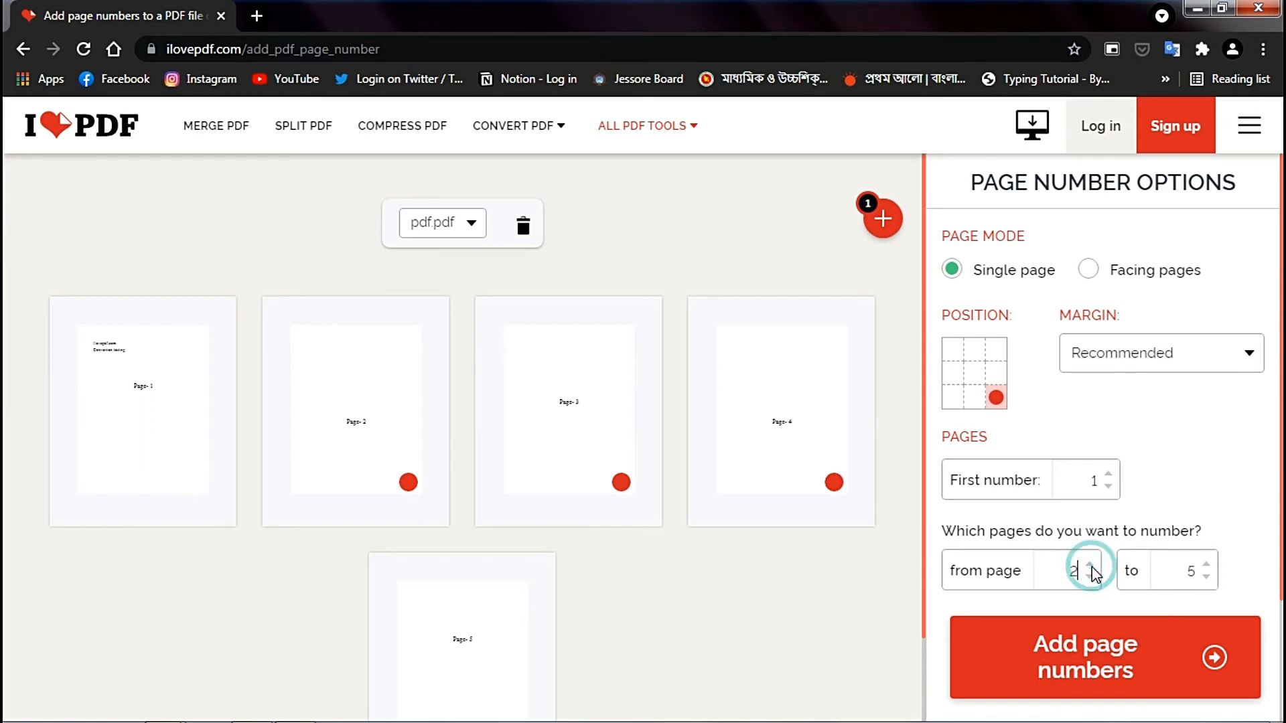
{"action": "left_click", "coordinate": [1091, 577]}
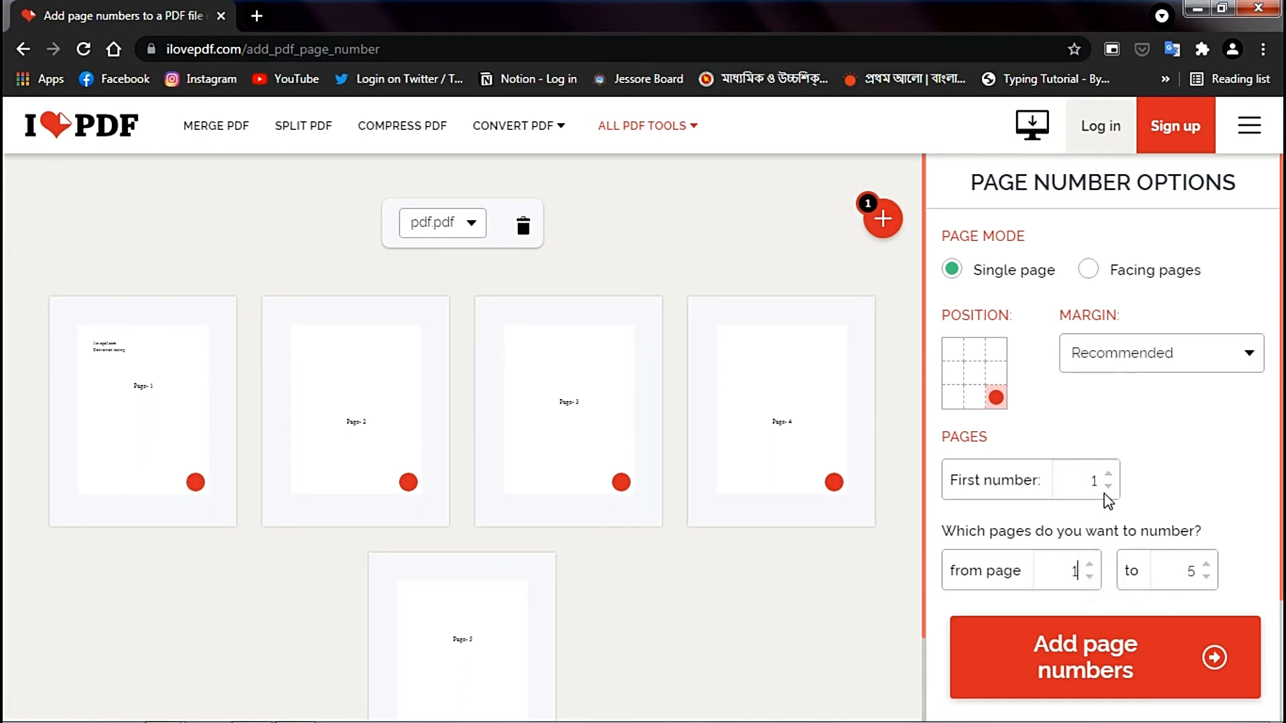
{"action": "left_click", "coordinate": [1131, 673]}
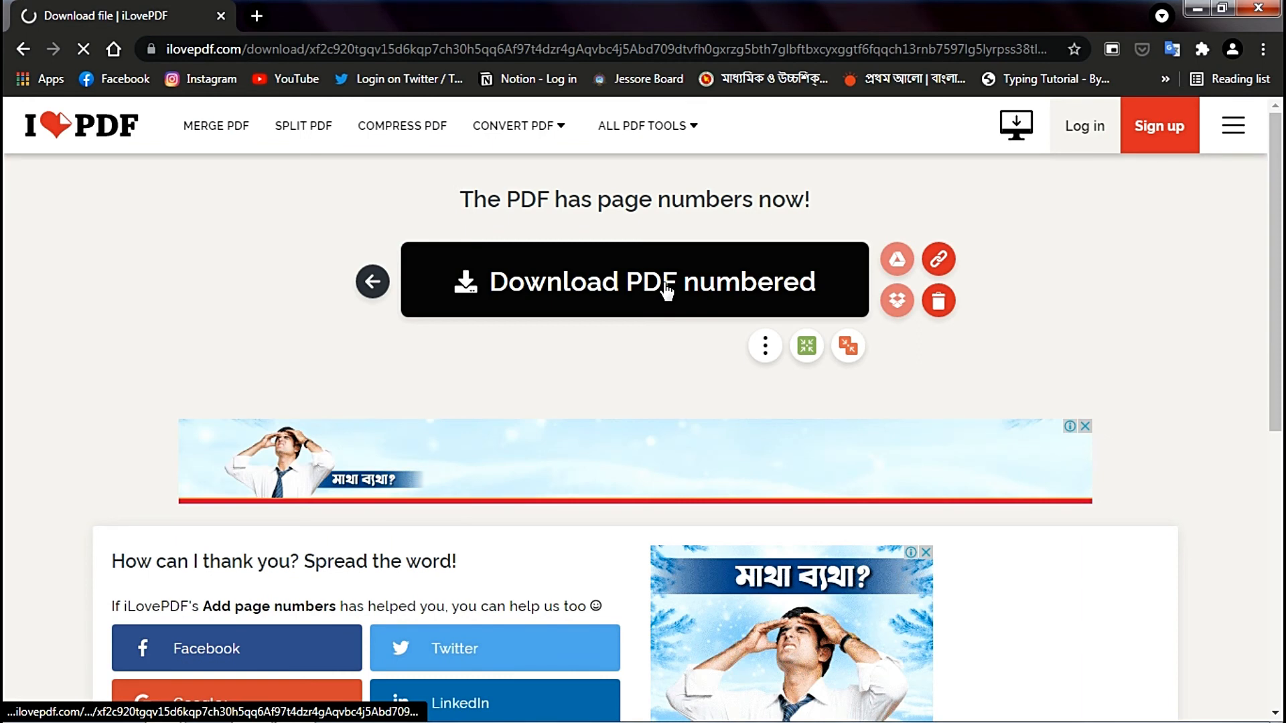
{"action": "left_click", "coordinate": [667, 290]}
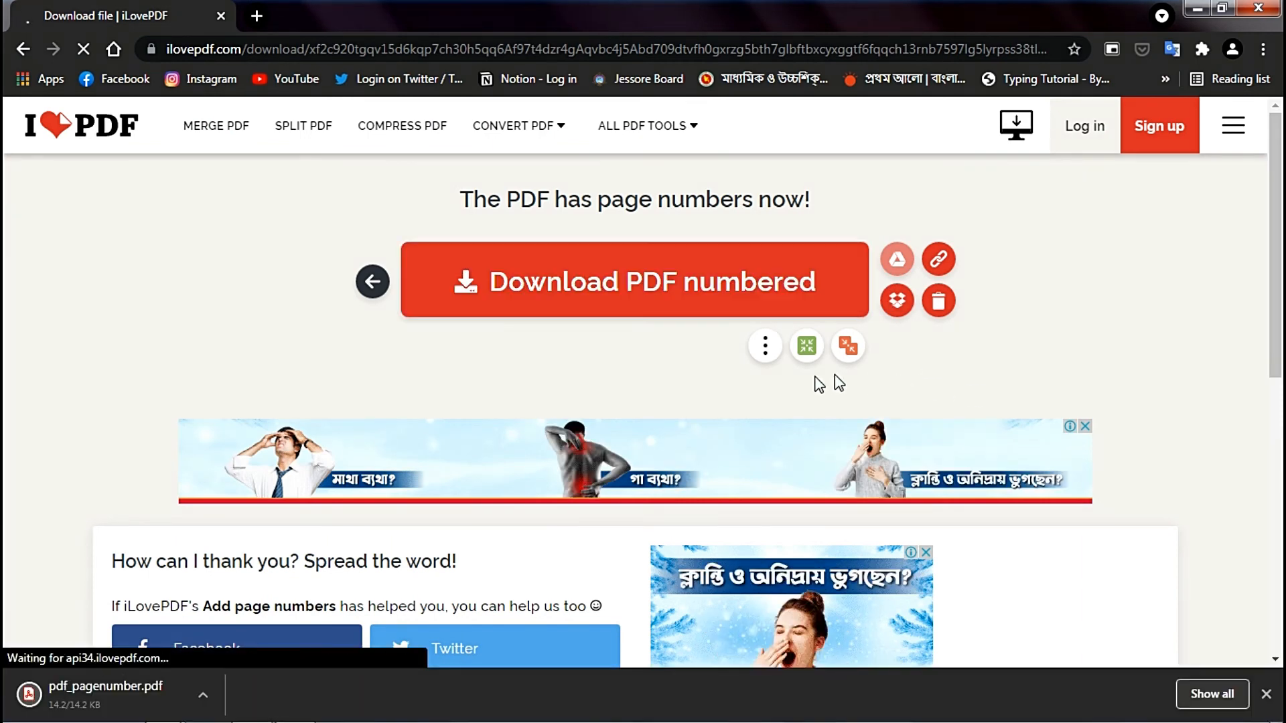
- Open the downloaded pdf_pagenumber.pdf, check the number in the bottom-right corner of each page, and close it
{"action": "left_click", "coordinate": [103, 689]}
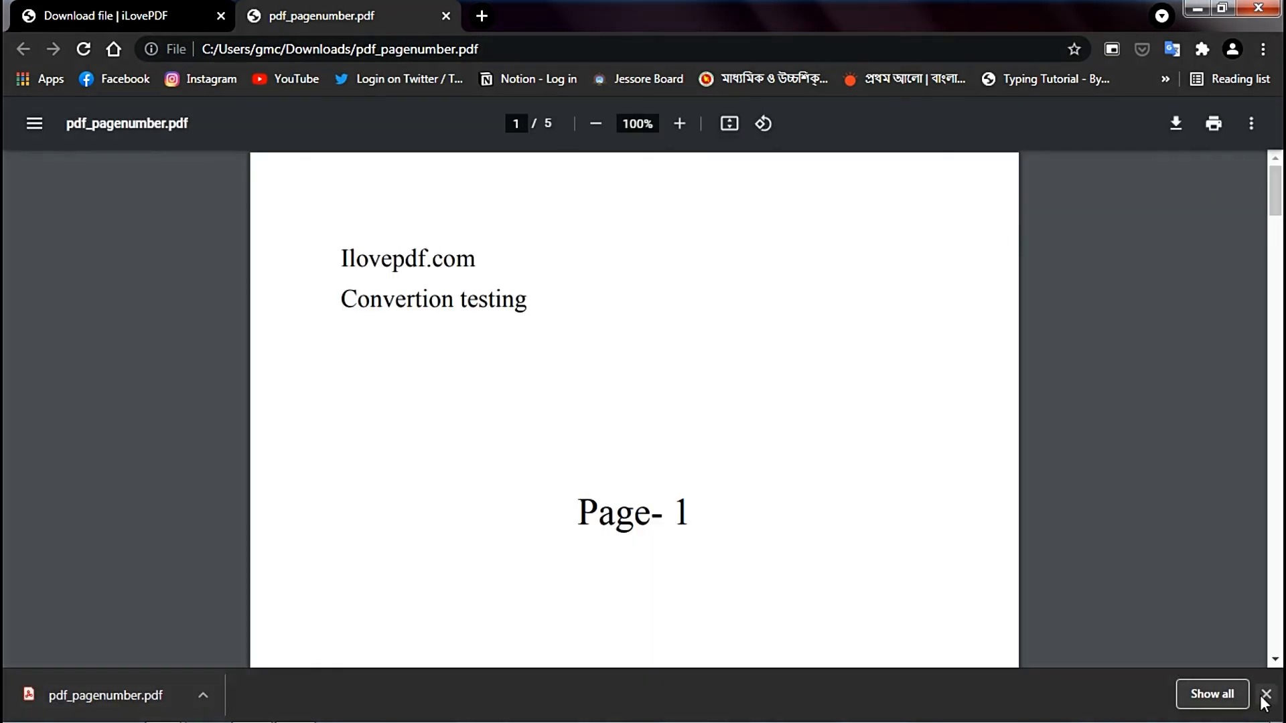
{"action": "left_click", "coordinate": [1266, 694]}
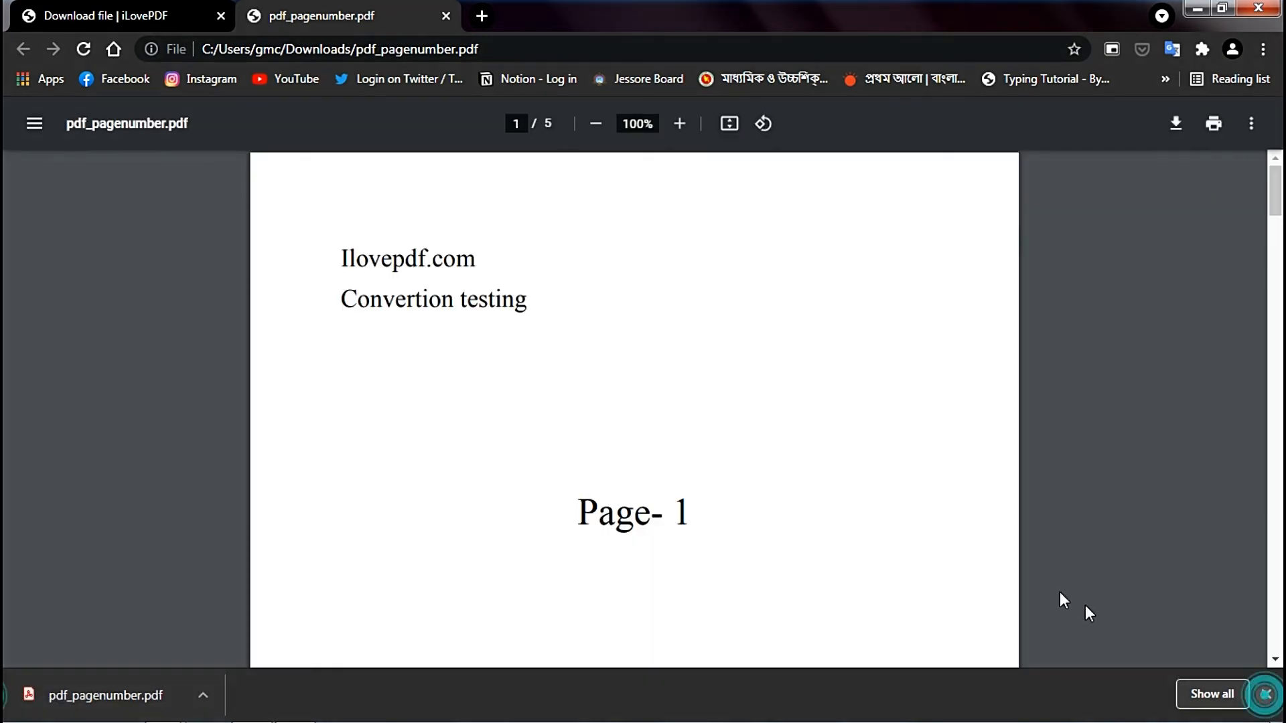
{"action": "scroll", "coordinate": [891, 482], "scroll_direction": "down", "scroll_amount": 8}
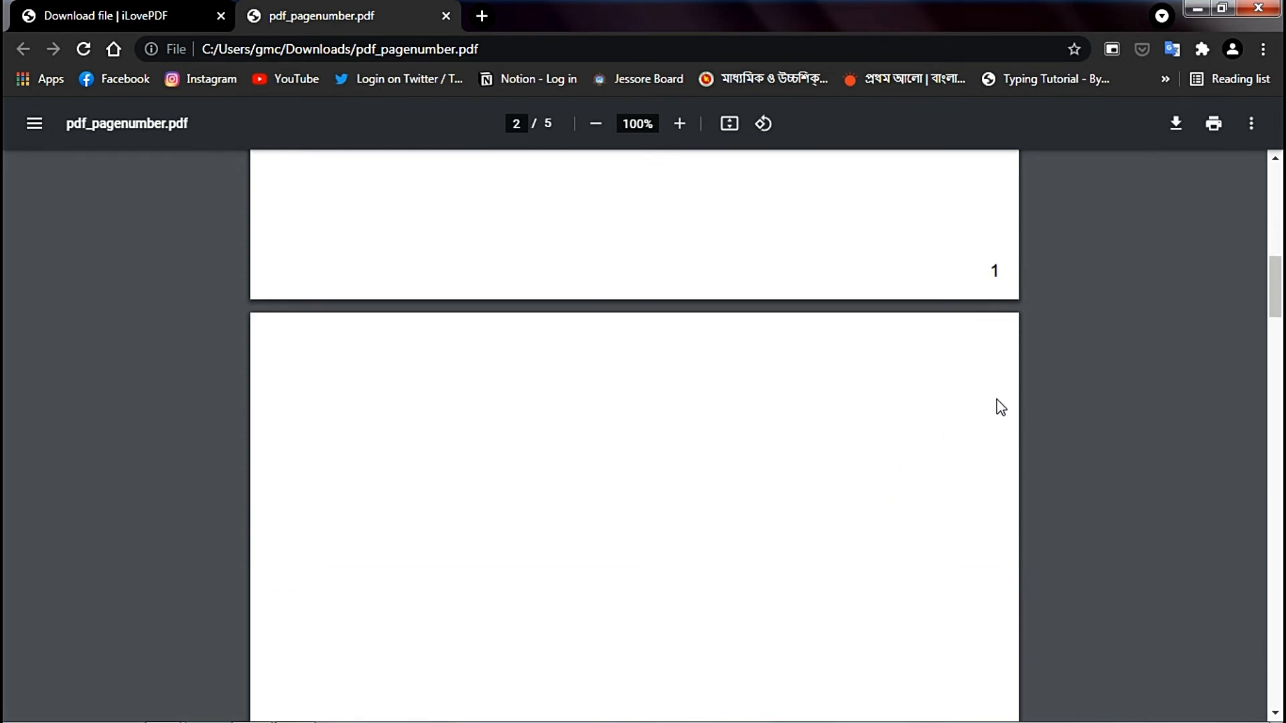
{"action": "scroll", "coordinate": [1001, 408], "scroll_direction": "down", "scroll_amount": 12}
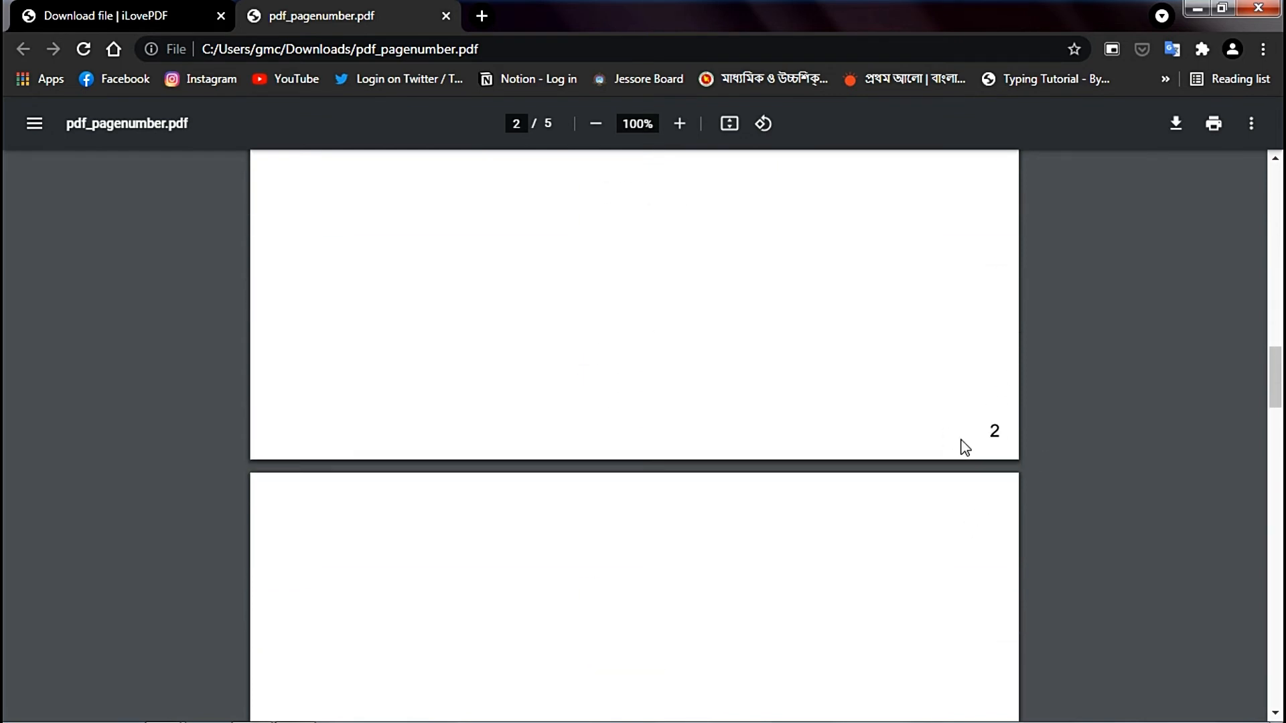
{"action": "scroll", "coordinate": [992, 442], "scroll_direction": "down", "scroll_amount": 12}
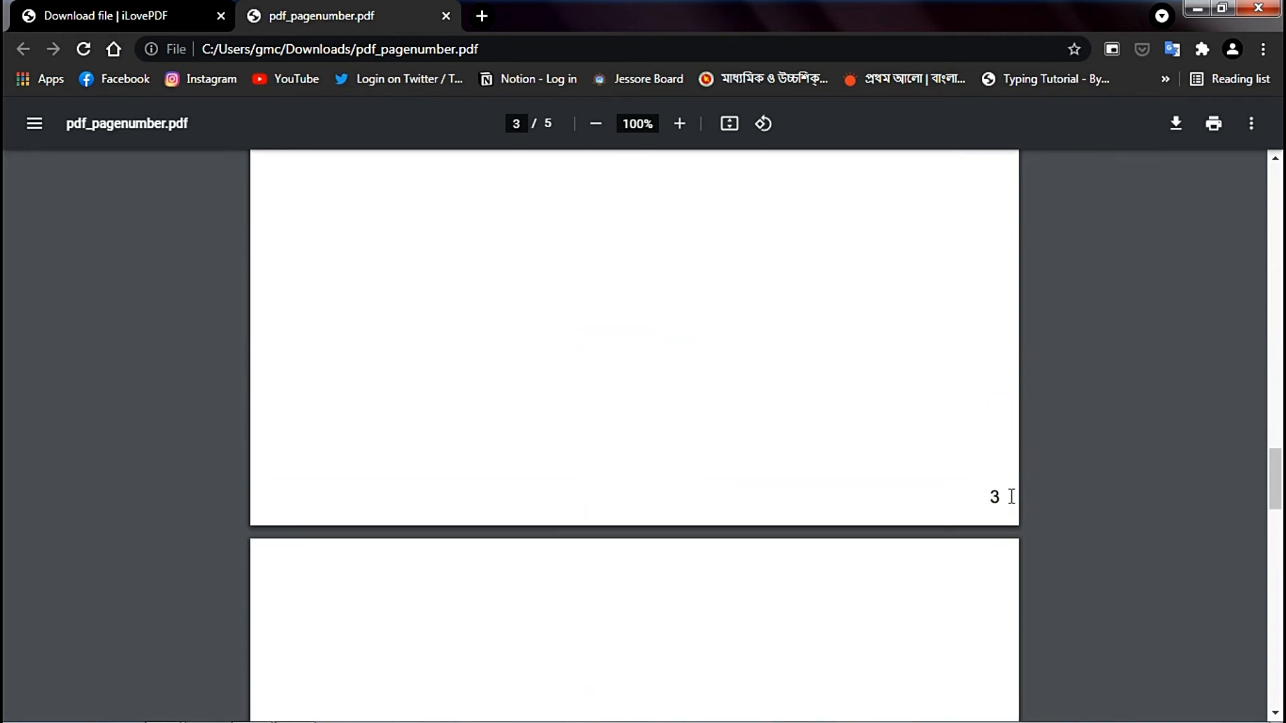
{"action": "scroll", "coordinate": [986, 512], "scroll_direction": "down", "scroll_amount": 15}
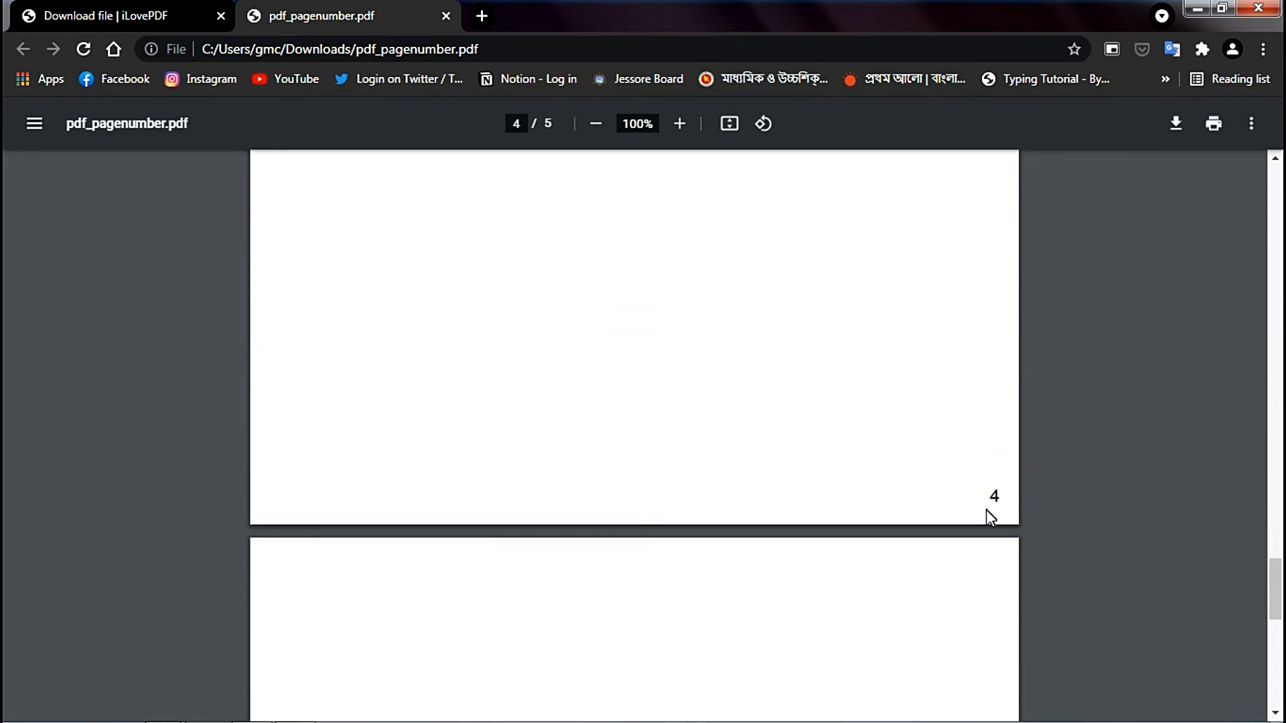
{"action": "scroll", "coordinate": [991, 487], "scroll_direction": "down", "scroll_amount": 5}
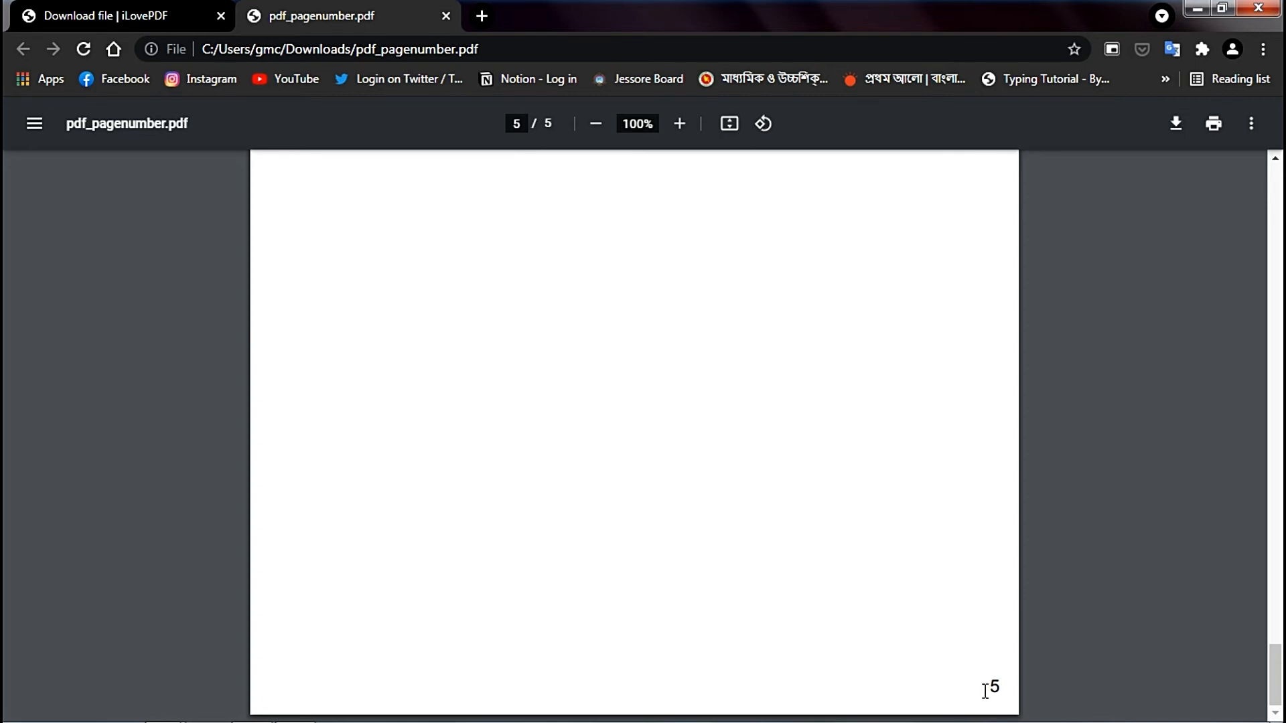
{"action": "left_click", "coordinate": [447, 15]}
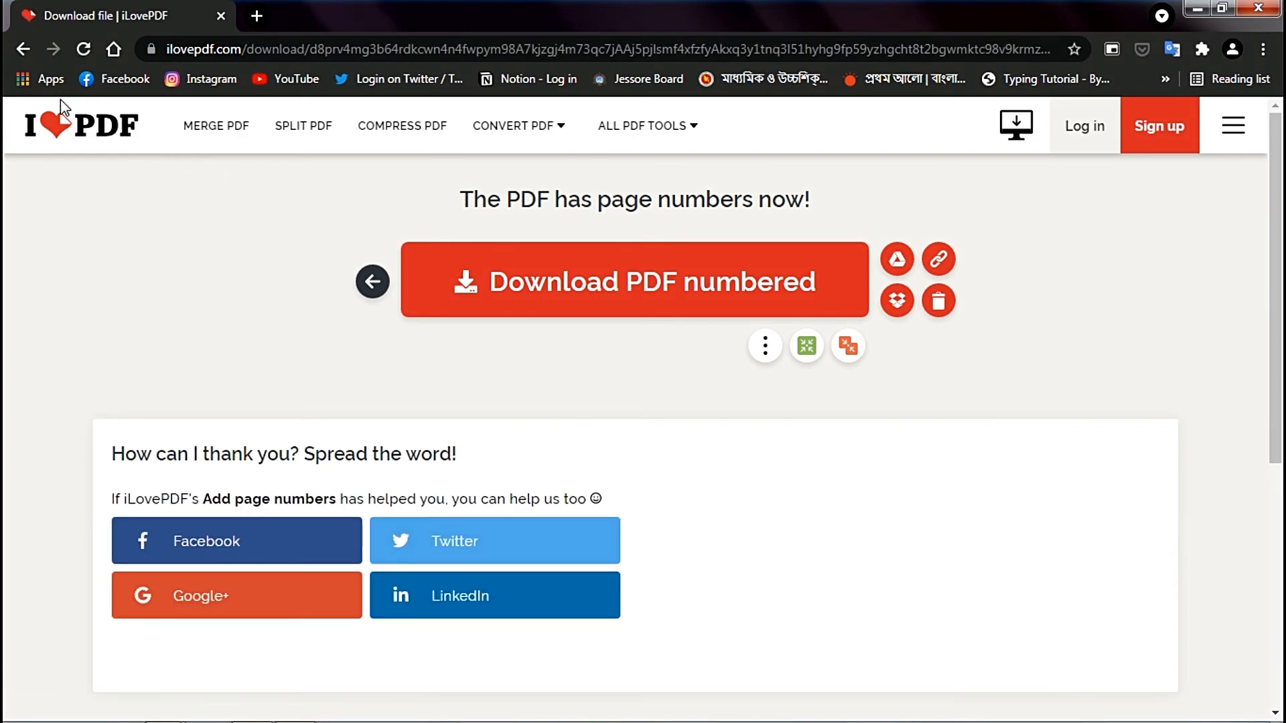
- Return to the iLovePDF home page, open the Watermark tool and load pdf.pdf into it
{"action": "left_click", "coordinate": [64, 124]}
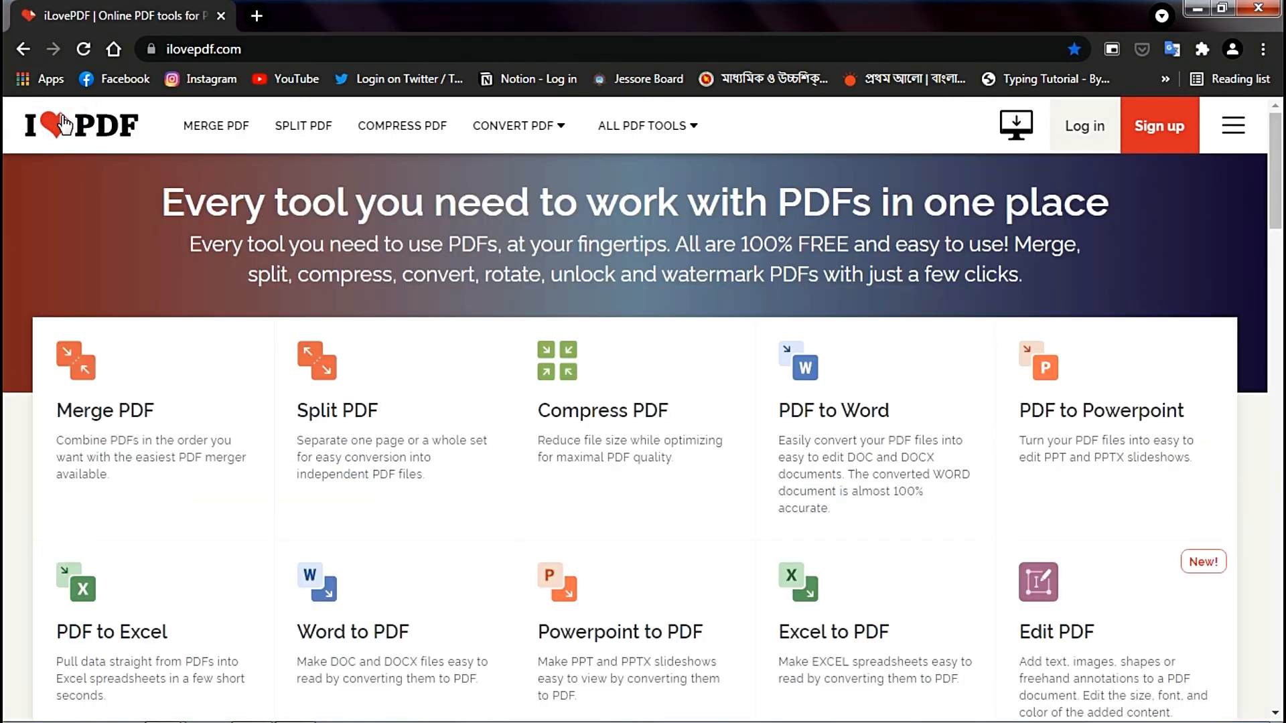
{"action": "scroll", "coordinate": [881, 474], "scroll_direction": "down", "scroll_amount": 4}
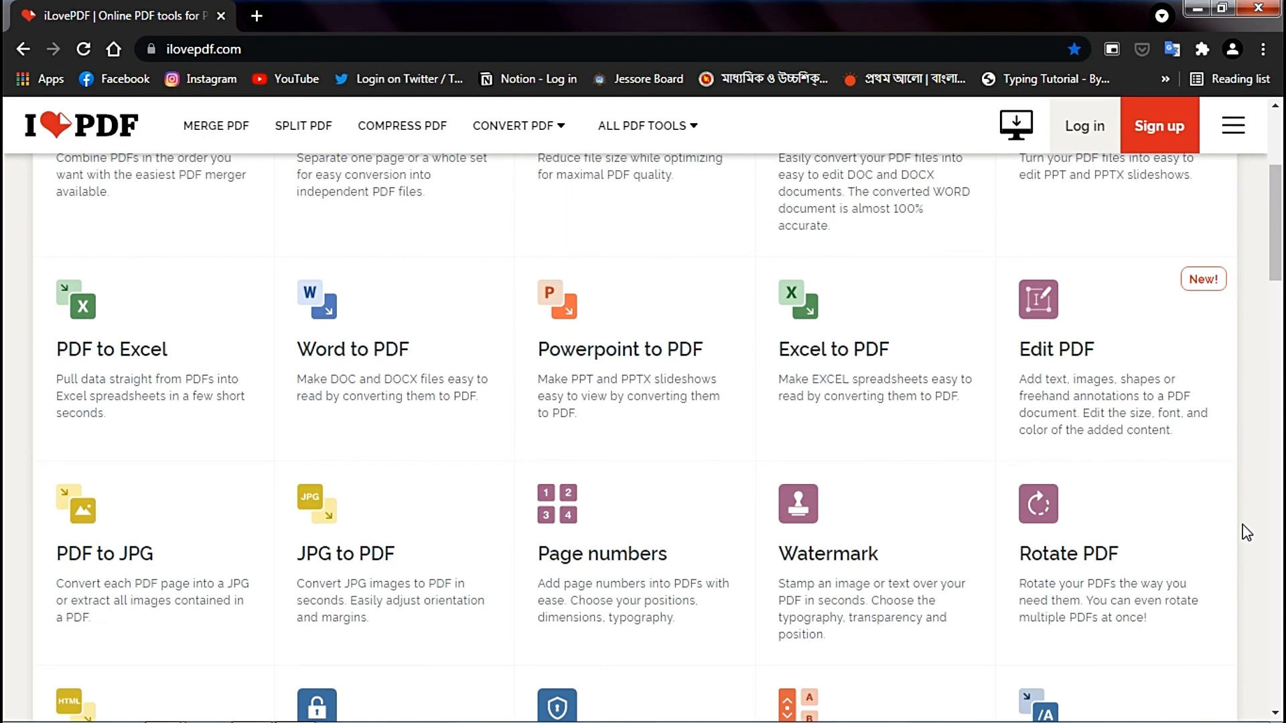
{"action": "scroll", "coordinate": [1245, 531], "scroll_direction": "down", "scroll_amount": 3}
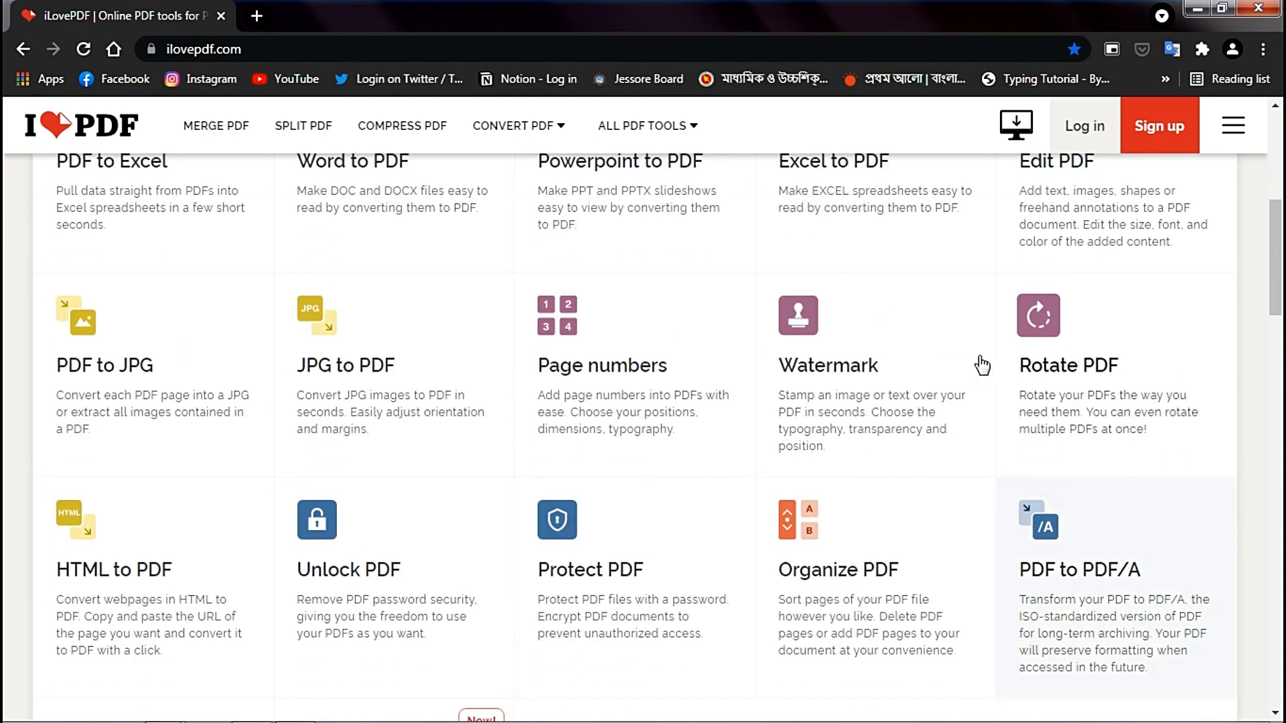
{"action": "left_click", "coordinate": [852, 325]}
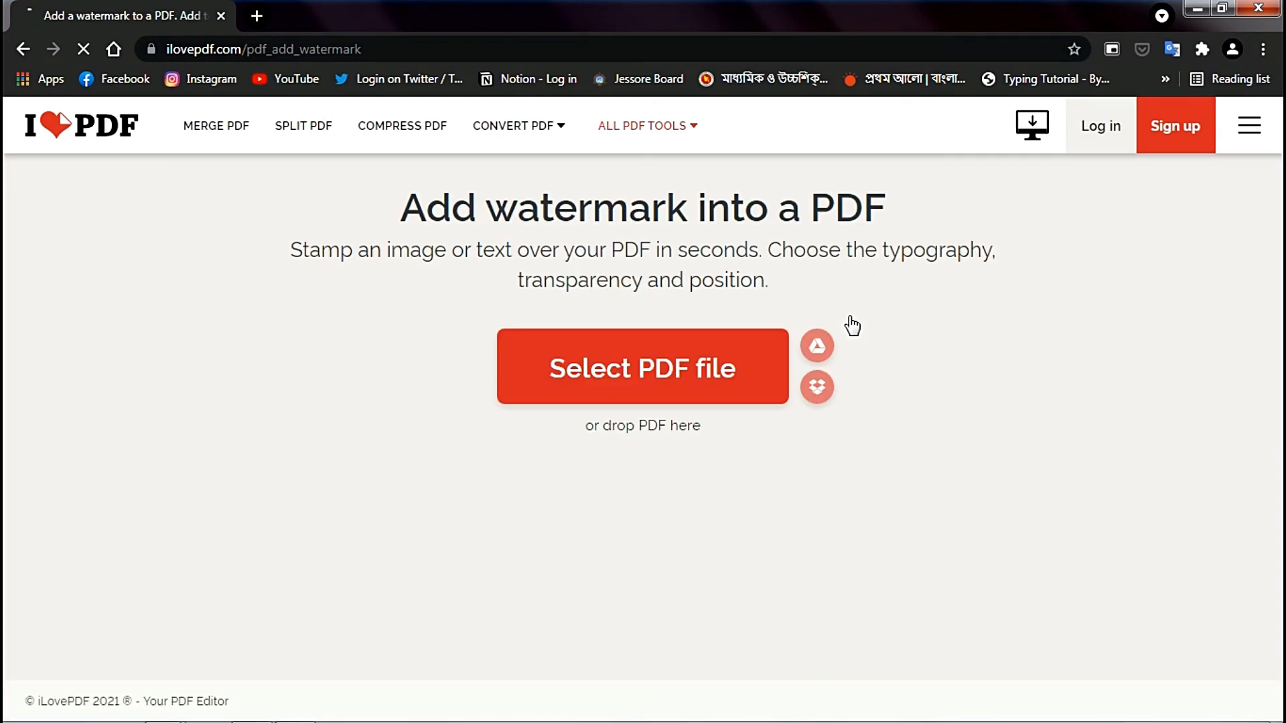
{"action": "left_click", "coordinate": [738, 356]}
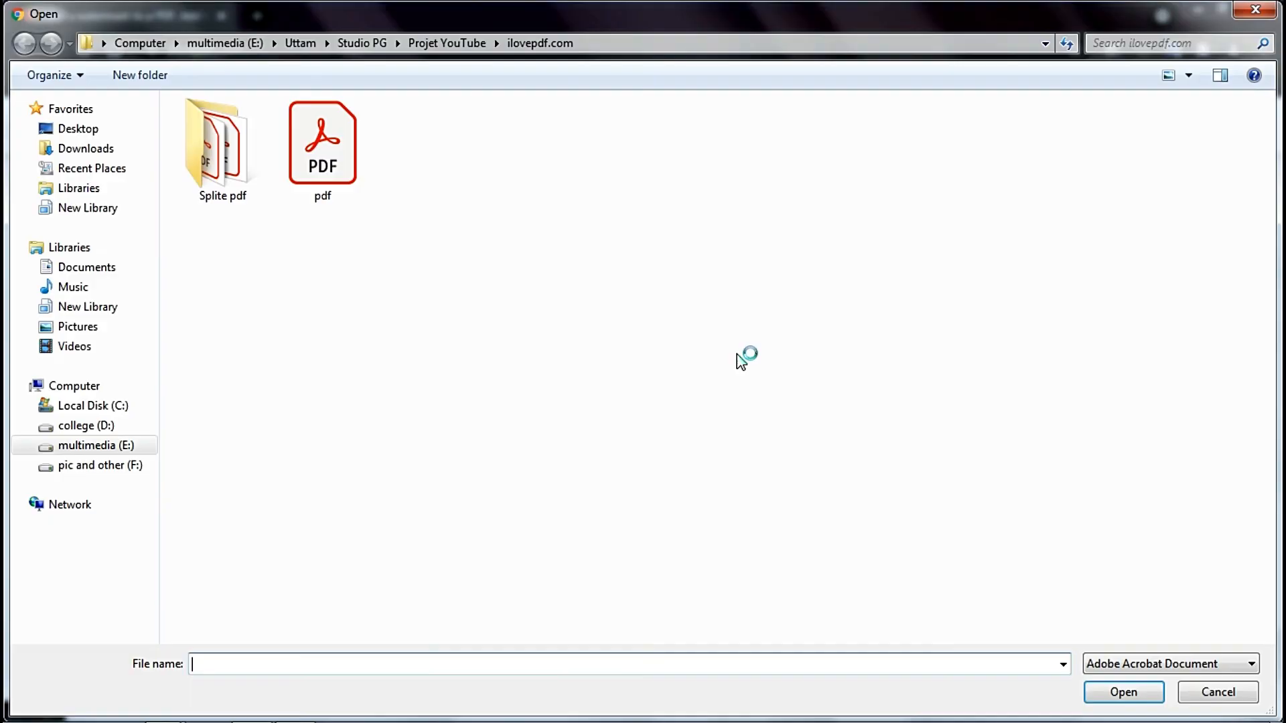
{"action": "double_click", "coordinate": [335, 164]}
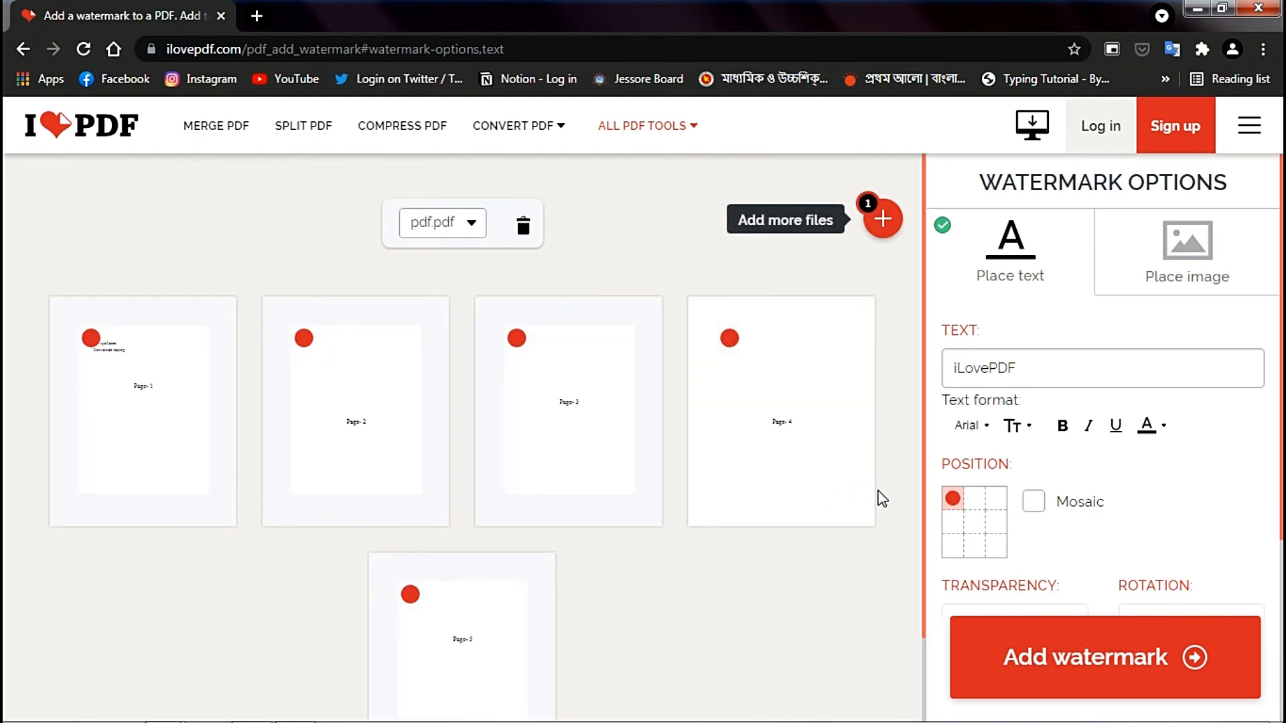
- Set the watermark text to "iLovePDF.com convertion" and position it at the page centre with Mosaic off
{"action": "double_click", "coordinate": [1027, 366]}
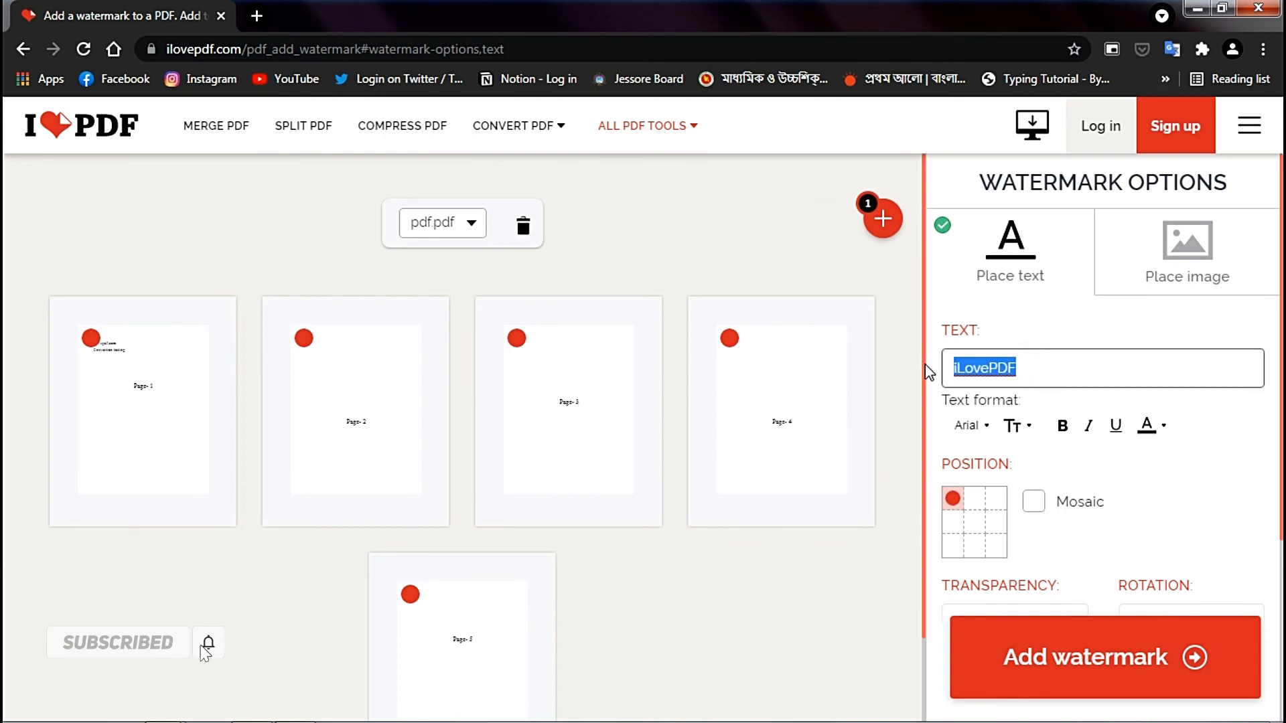
{"action": "left_click", "coordinate": [1065, 370]}
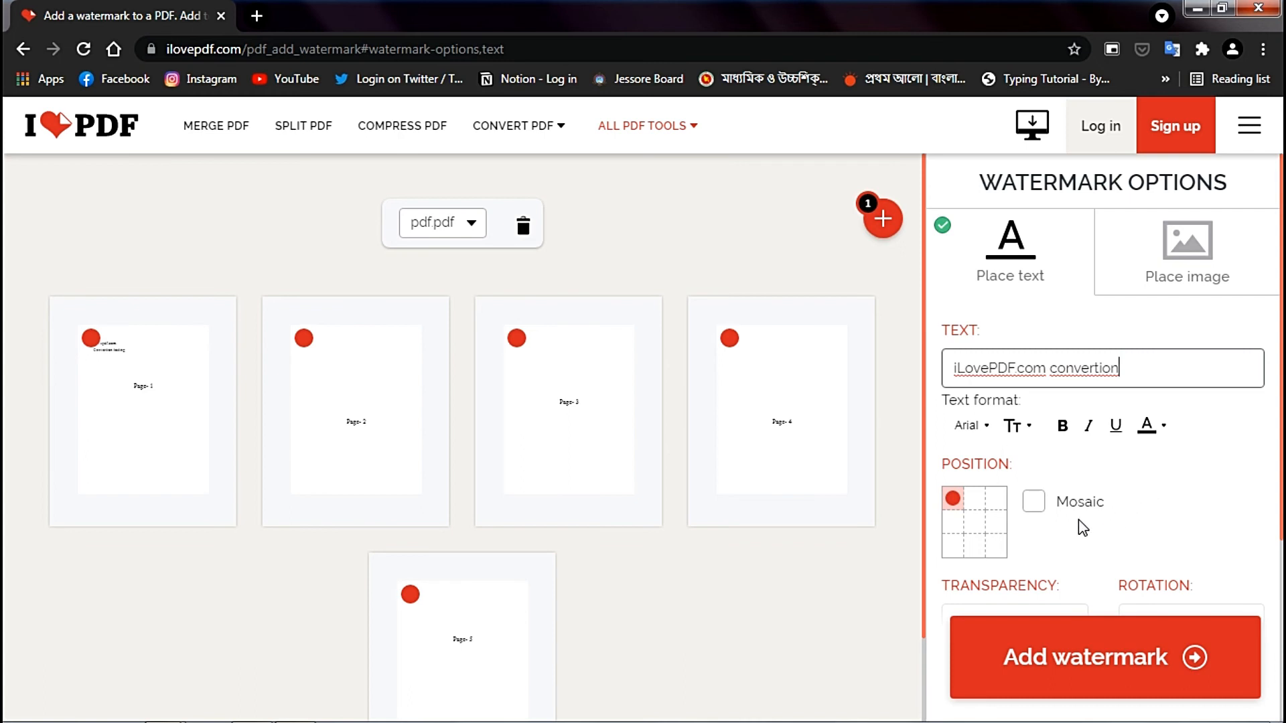
{"action": "left_click", "coordinate": [1040, 509]}
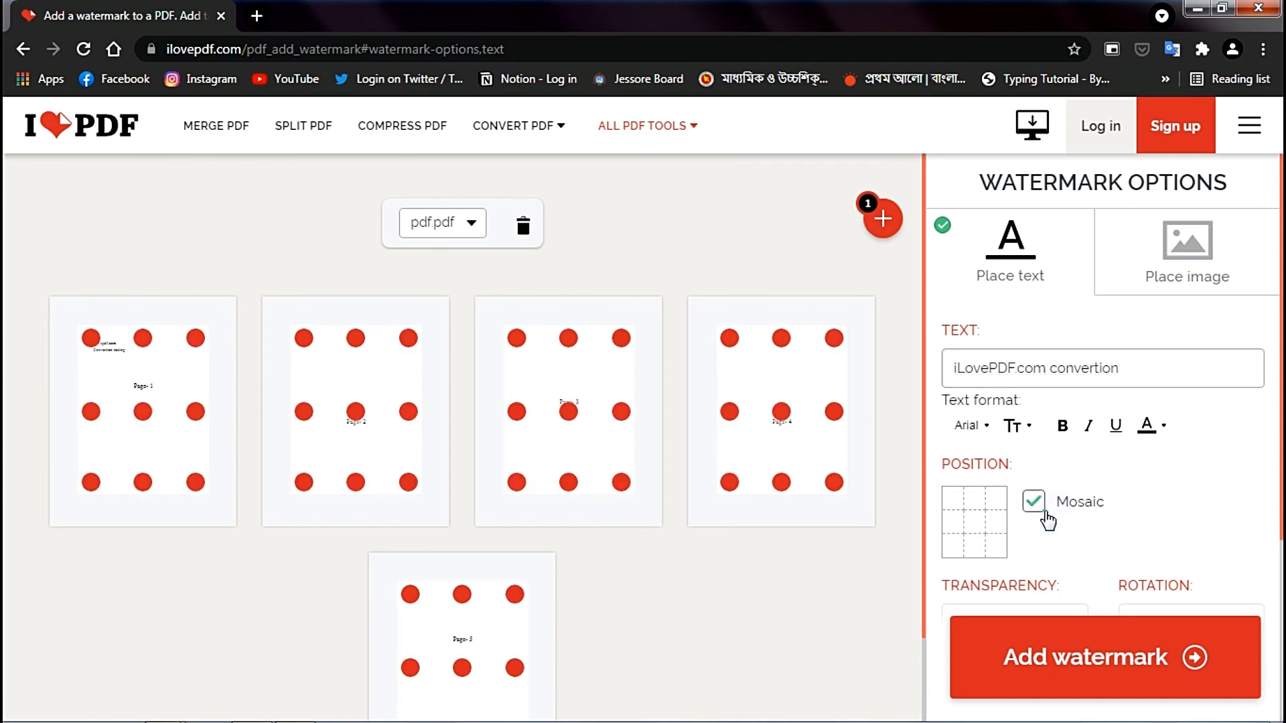
{"action": "left_click", "coordinate": [1045, 516]}
{"action": "left_click", "coordinate": [975, 524]}
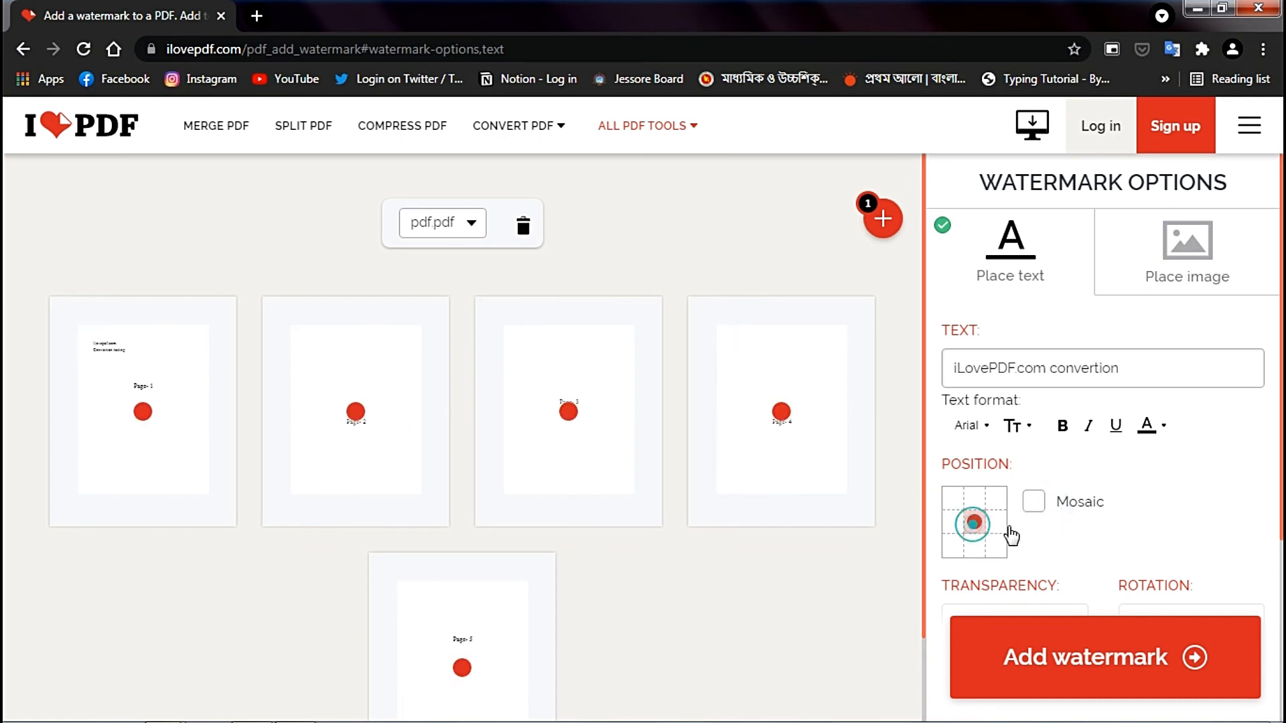
- Set the watermark's transparency to 50%
{"action": "scroll", "coordinate": [1099, 553], "scroll_direction": "down", "scroll_amount": 1}
{"action": "scroll", "coordinate": [1101, 549], "scroll_direction": "down", "scroll_amount": 1}
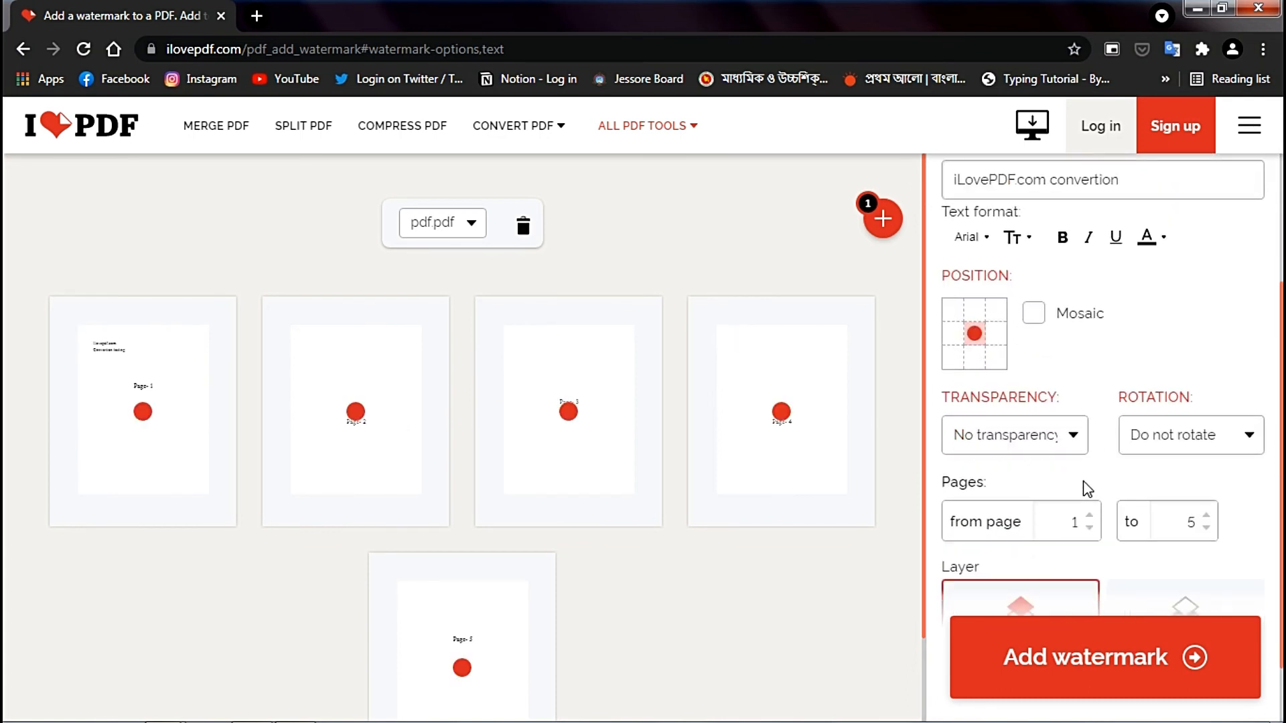
{"action": "left_click", "coordinate": [1073, 444]}
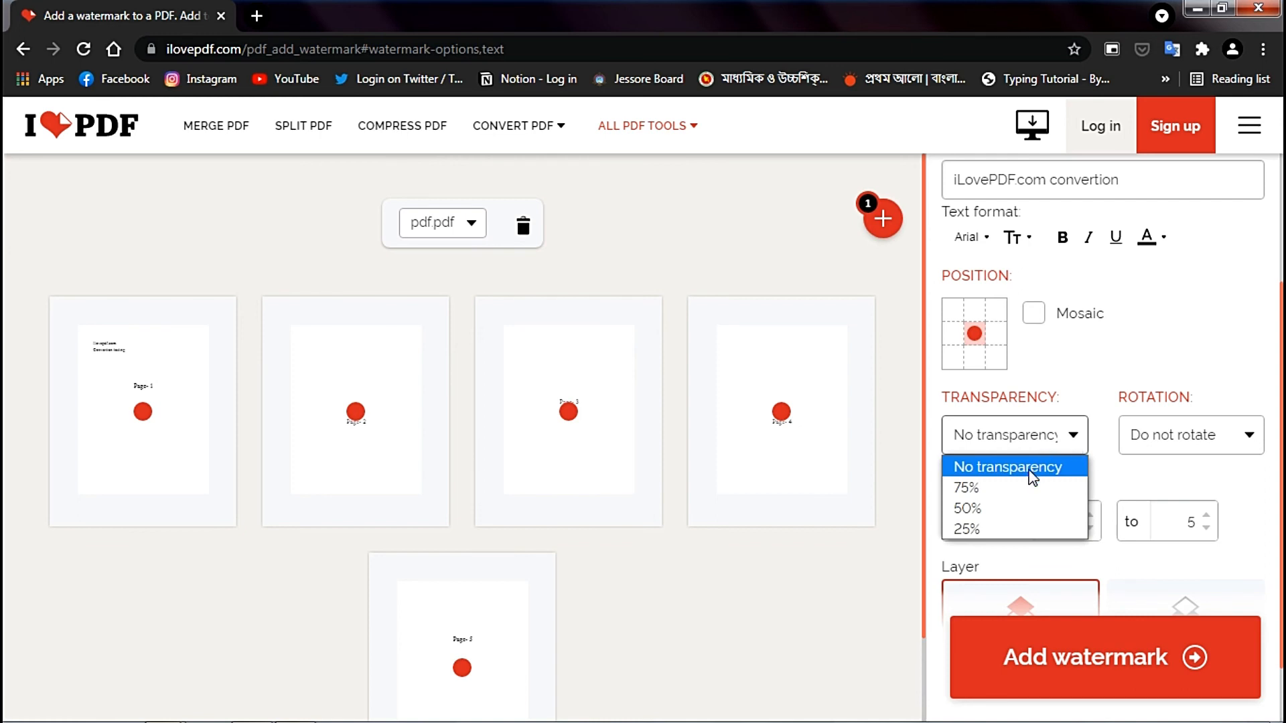
{"action": "left_click", "coordinate": [996, 512]}
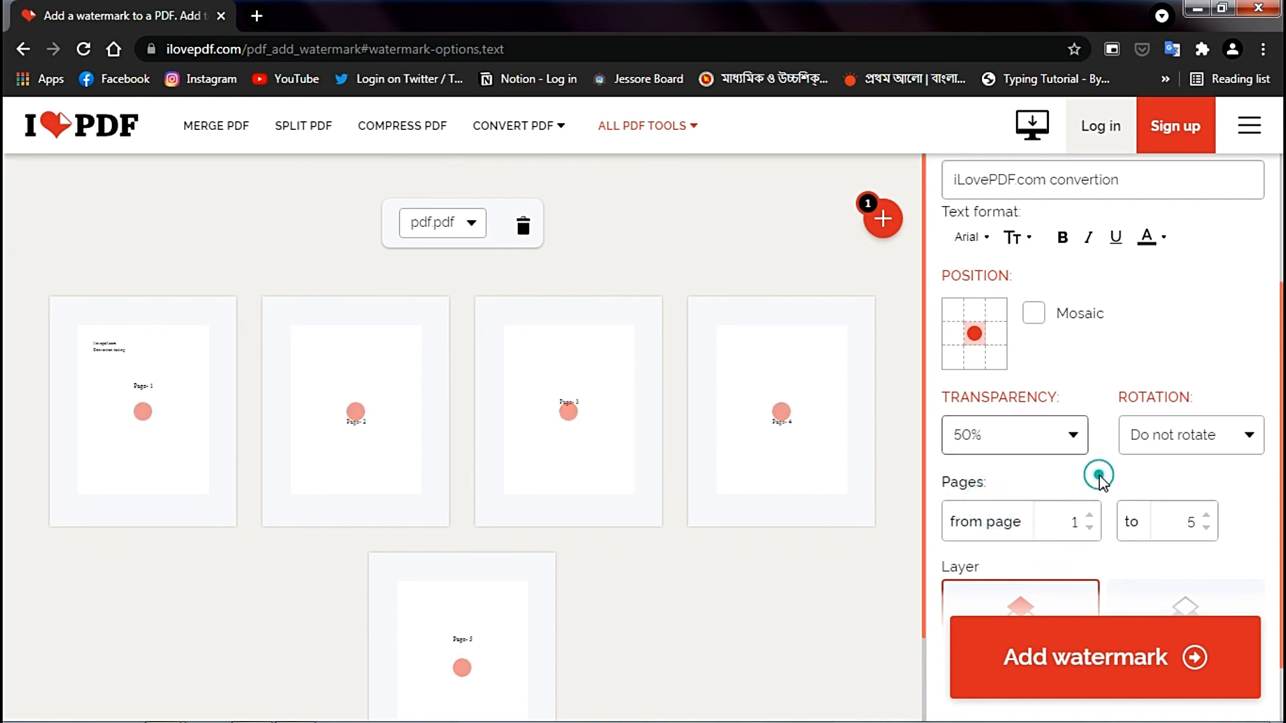
- Stamp the watermark below the PDF content on pages 1 to 5 and download the watermarked PDF
{"action": "scroll", "coordinate": [1104, 483], "scroll_direction": "down", "scroll_amount": 1}
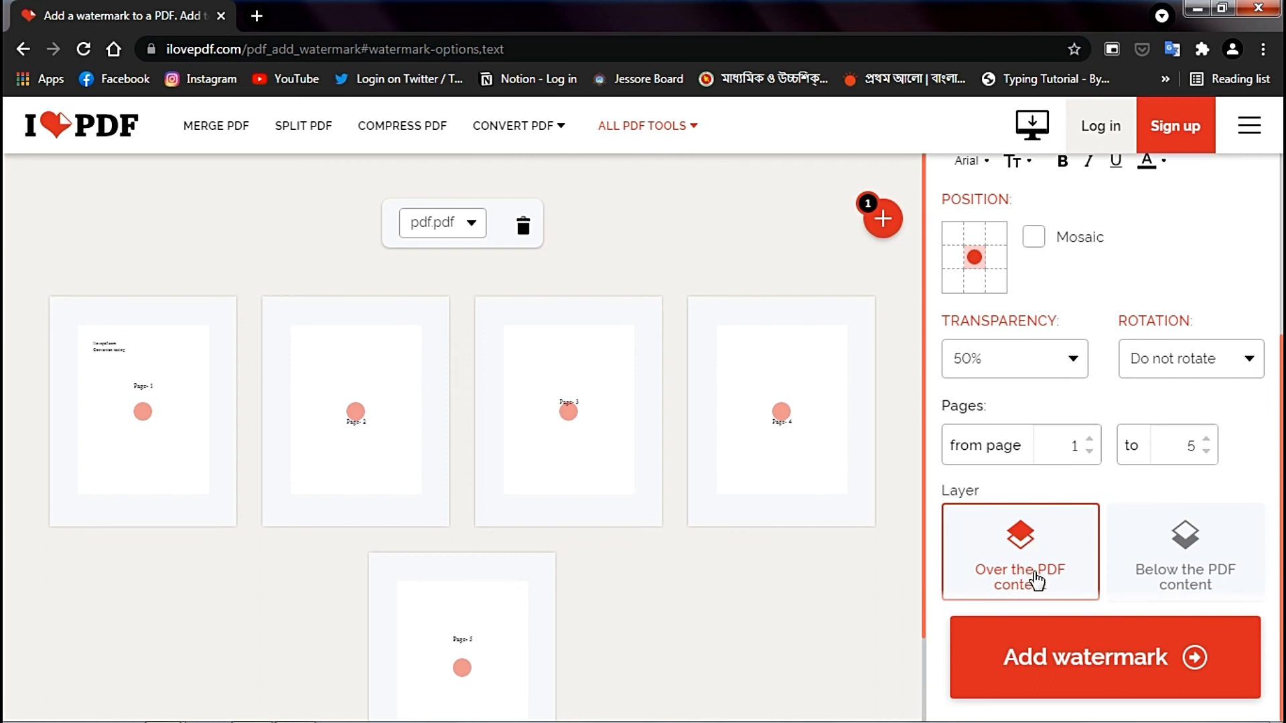
{"action": "left_click", "coordinate": [1167, 574]}
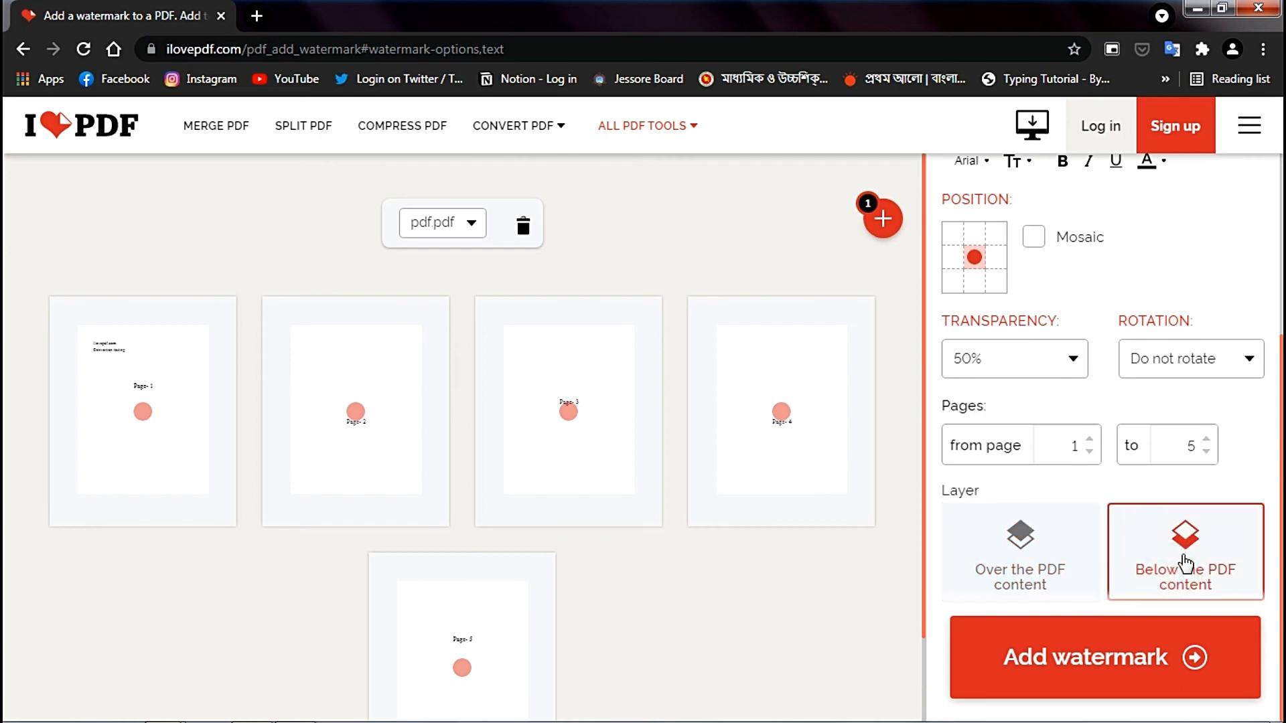
{"action": "left_click", "coordinate": [1162, 678]}
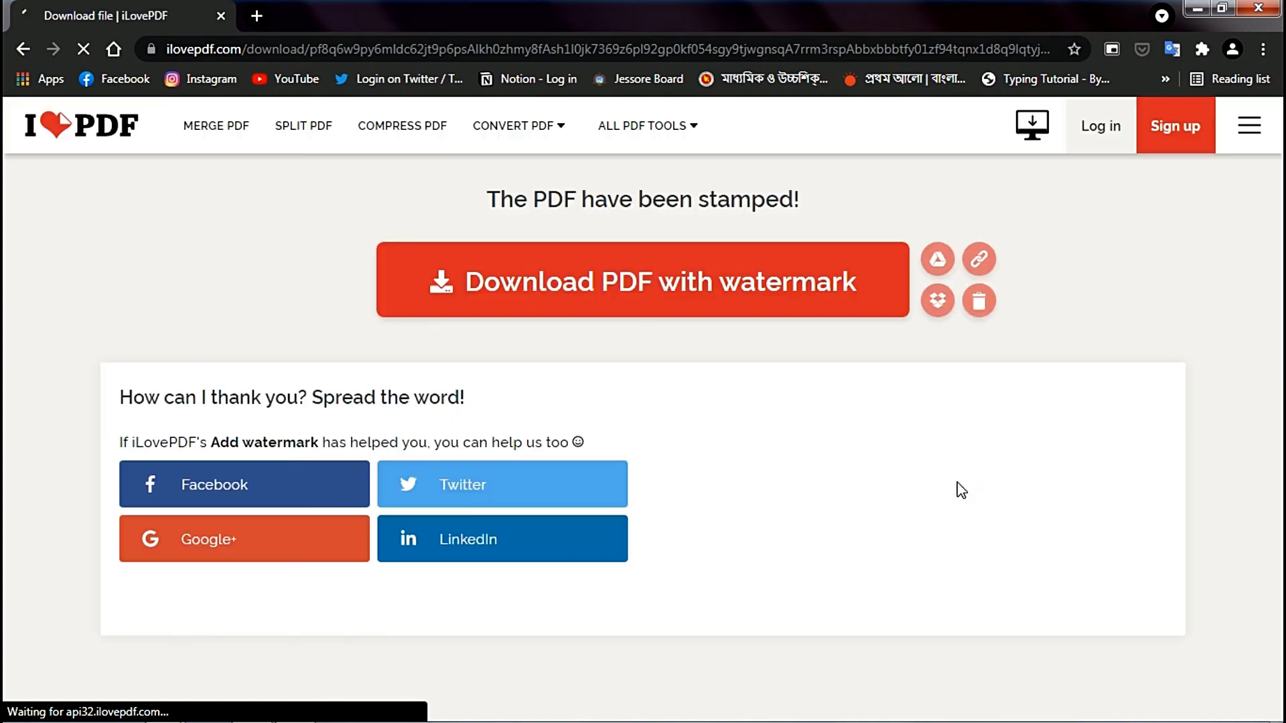
{"action": "left_click", "coordinate": [755, 301]}
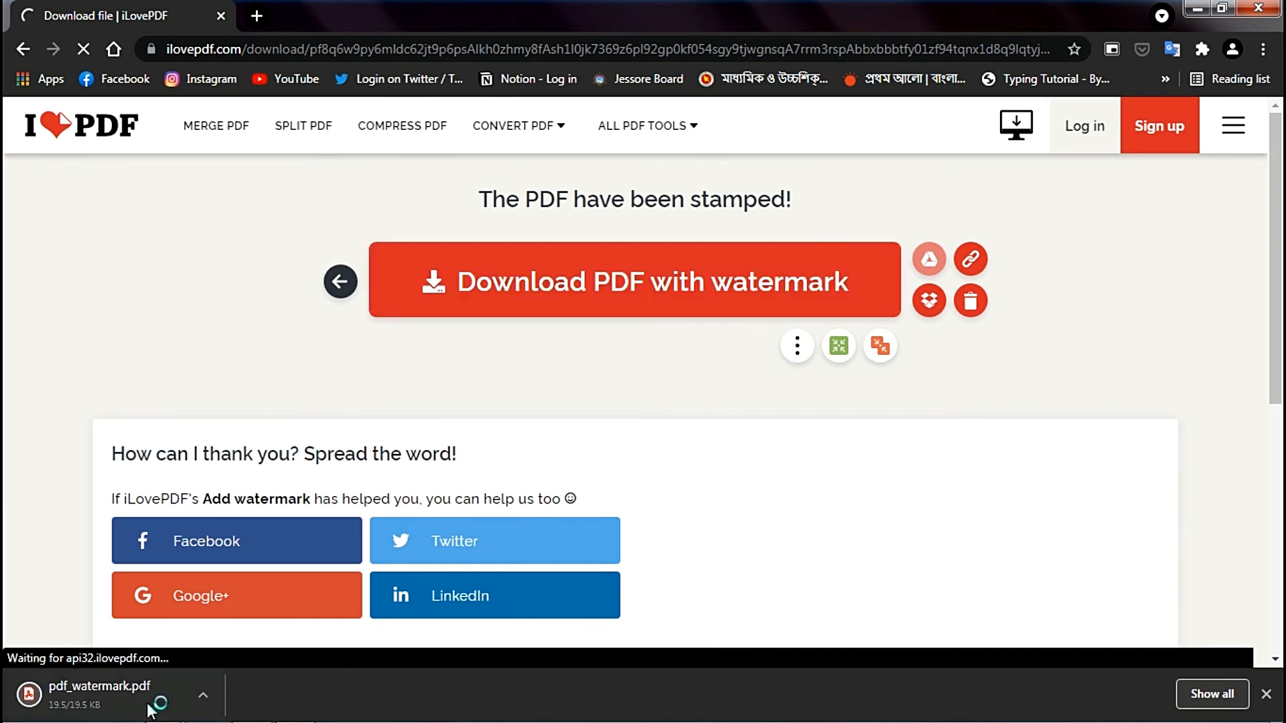
- Open the downloaded pdf_watermark.pdf, check the centred watermark on each page, and close it
{"action": "left_click", "coordinate": [148, 703]}
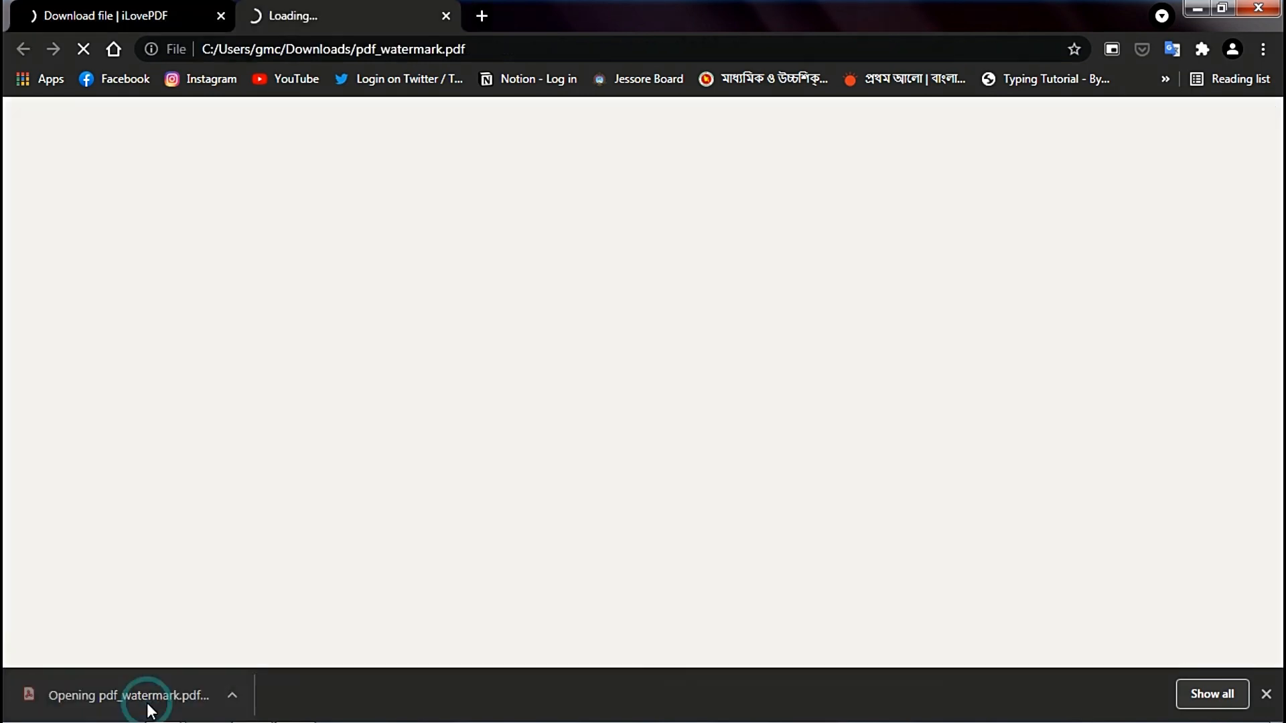
{"action": "left_click", "coordinate": [1267, 694]}
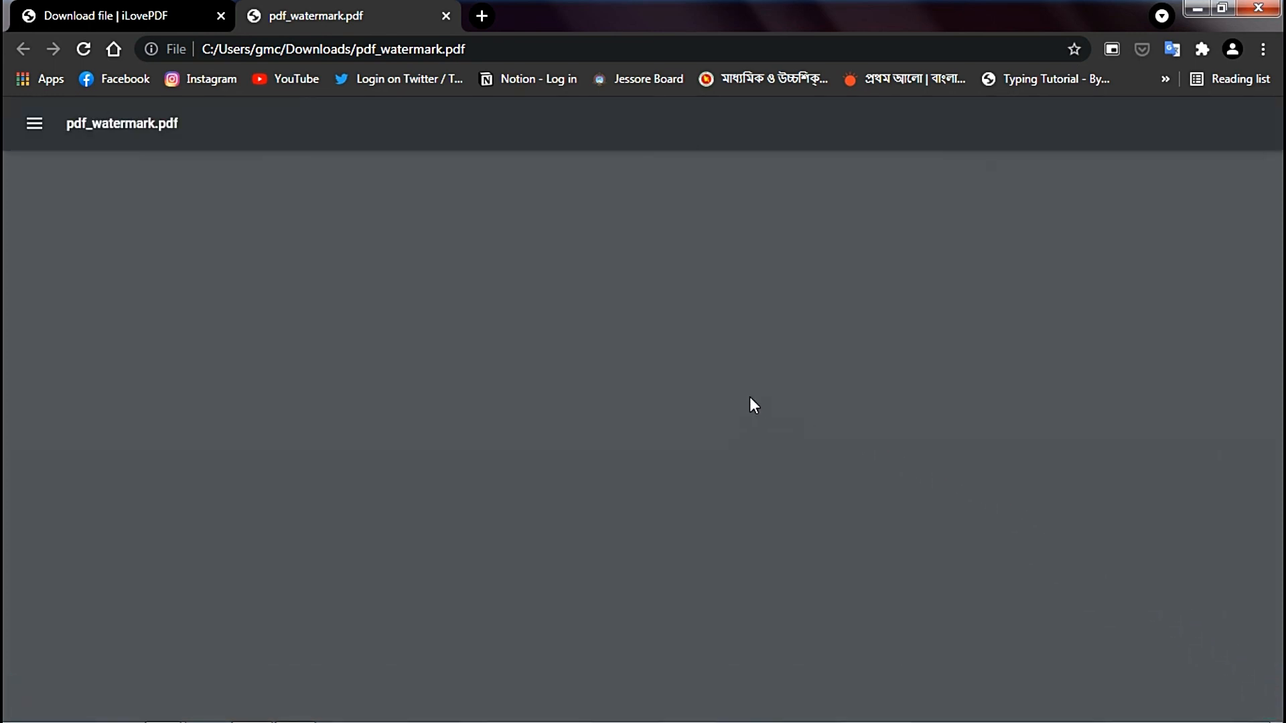
{"action": "scroll", "coordinate": [986, 459], "scroll_direction": "down", "scroll_amount": 3}
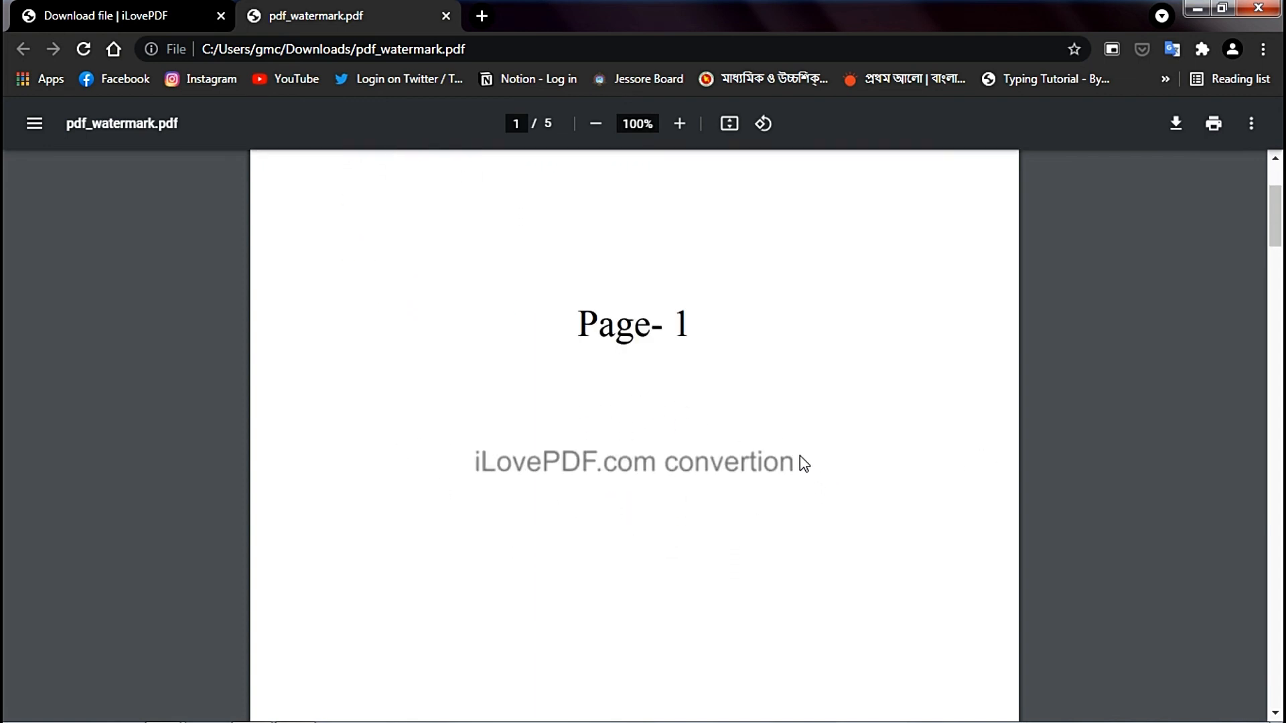
{"action": "scroll", "coordinate": [838, 506], "scroll_direction": "down", "scroll_amount": 1}
{"action": "scroll", "coordinate": [838, 502], "scroll_direction": "down", "scroll_amount": 12}
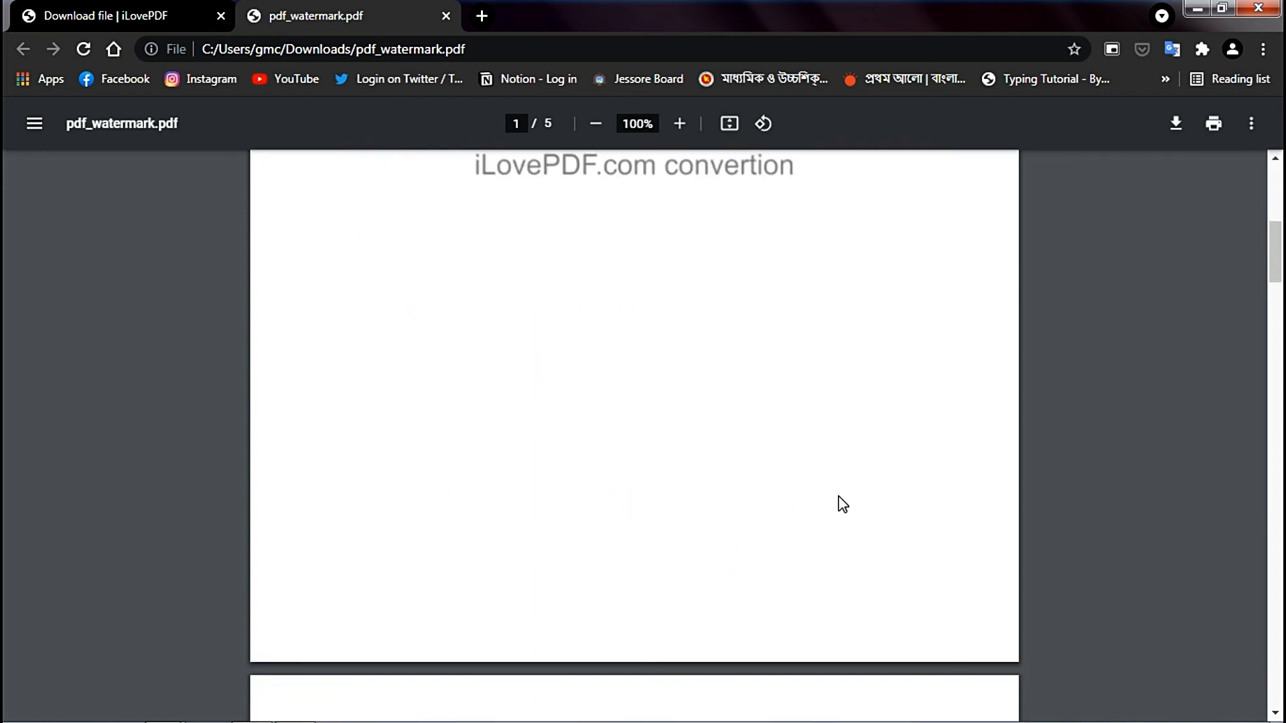
{"action": "scroll", "coordinate": [824, 389], "scroll_direction": "up", "scroll_amount": 2}
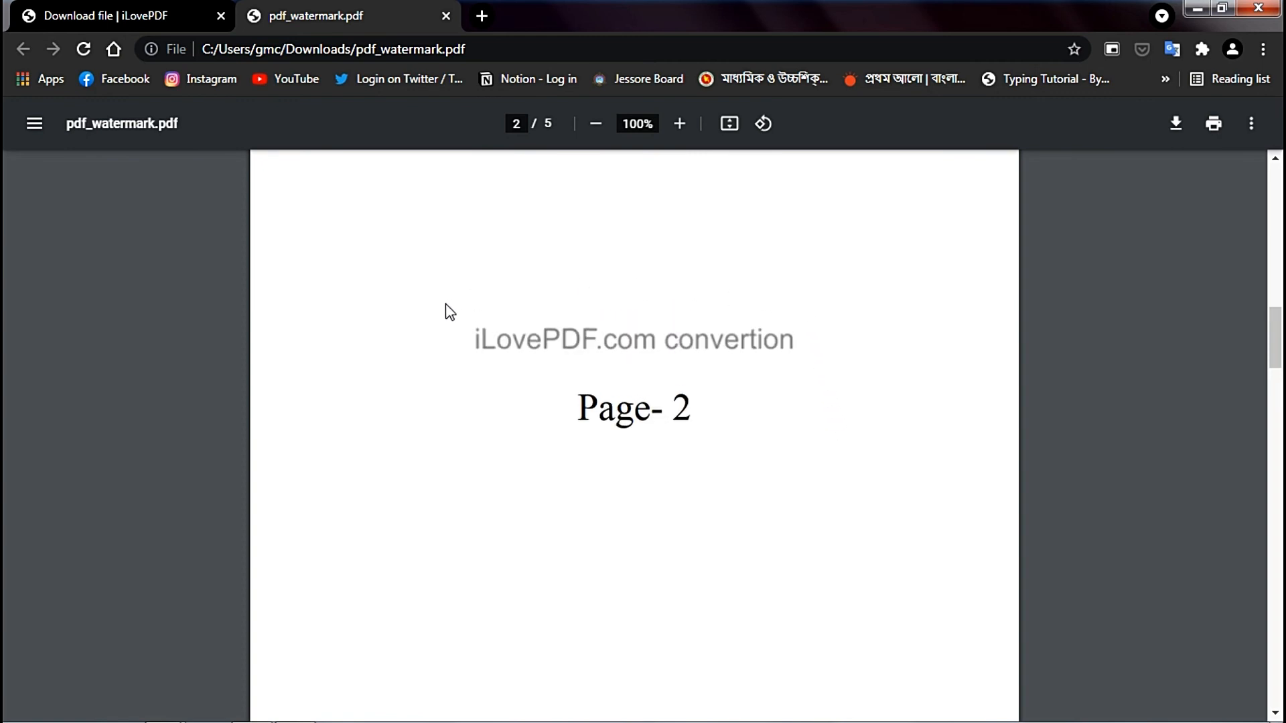
{"action": "scroll", "coordinate": [609, 408], "scroll_direction": "down", "scroll_amount": 1}
{"action": "scroll", "coordinate": [714, 419], "scroll_direction": "down", "scroll_amount": 15}
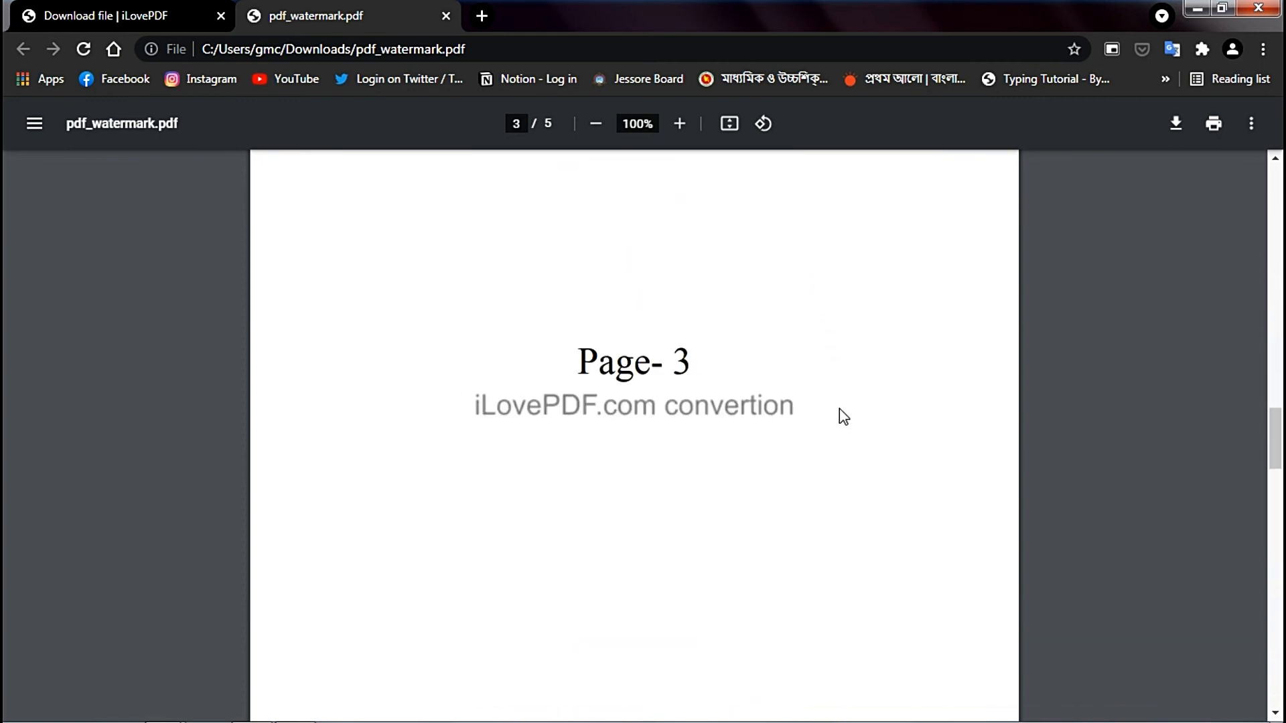
{"action": "scroll", "coordinate": [704, 459], "scroll_direction": "down", "scroll_amount": 8}
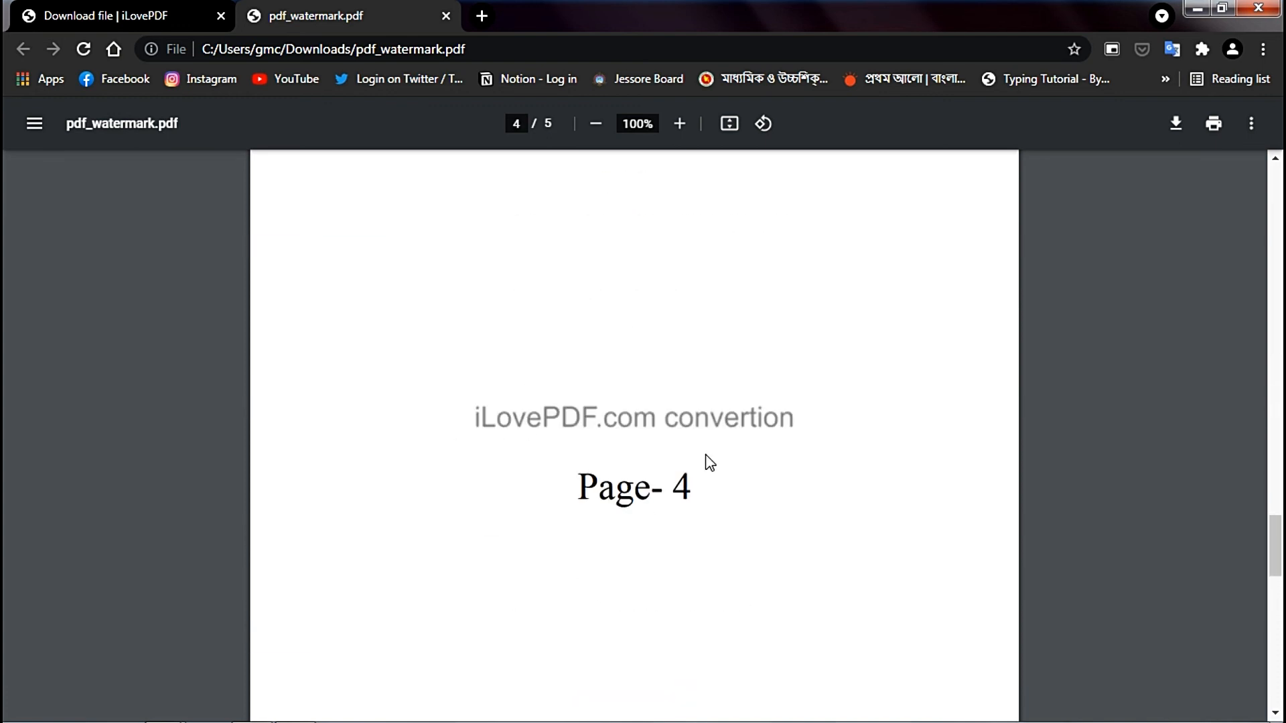
{"action": "scroll", "coordinate": [778, 511], "scroll_direction": "down", "scroll_amount": 15}
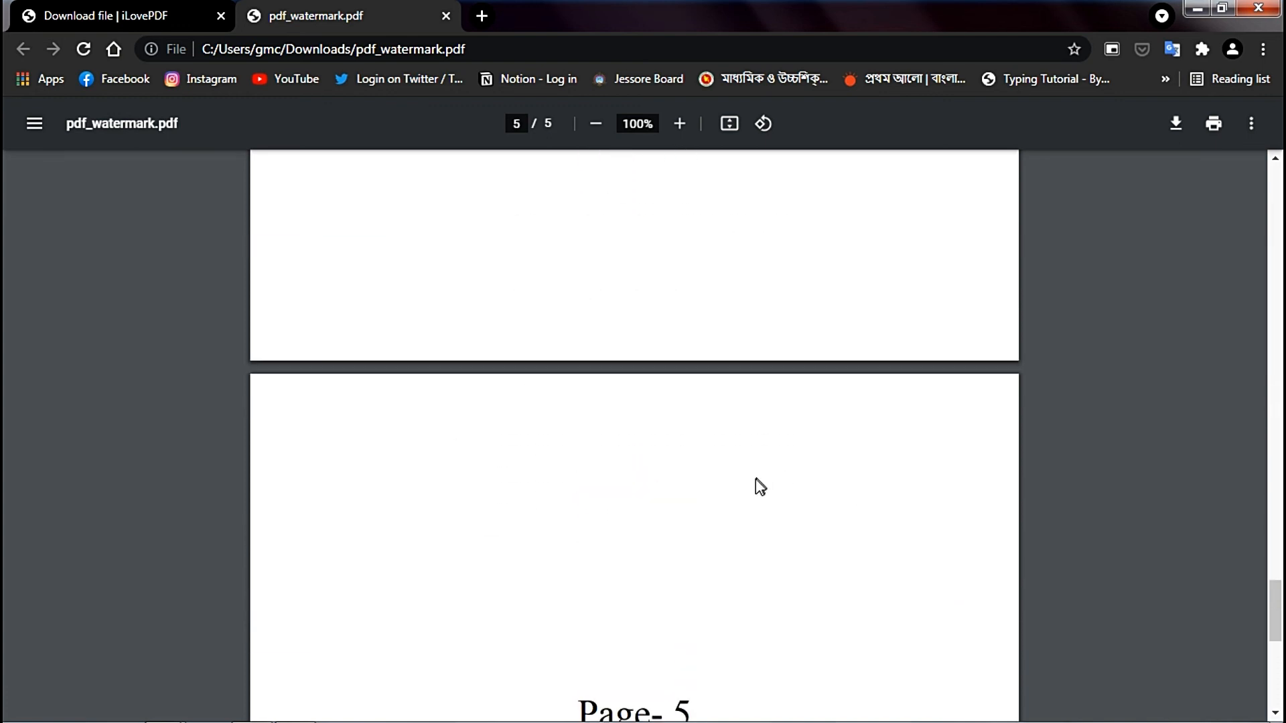
{"action": "scroll", "coordinate": [747, 497], "scroll_direction": "down", "scroll_amount": 3}
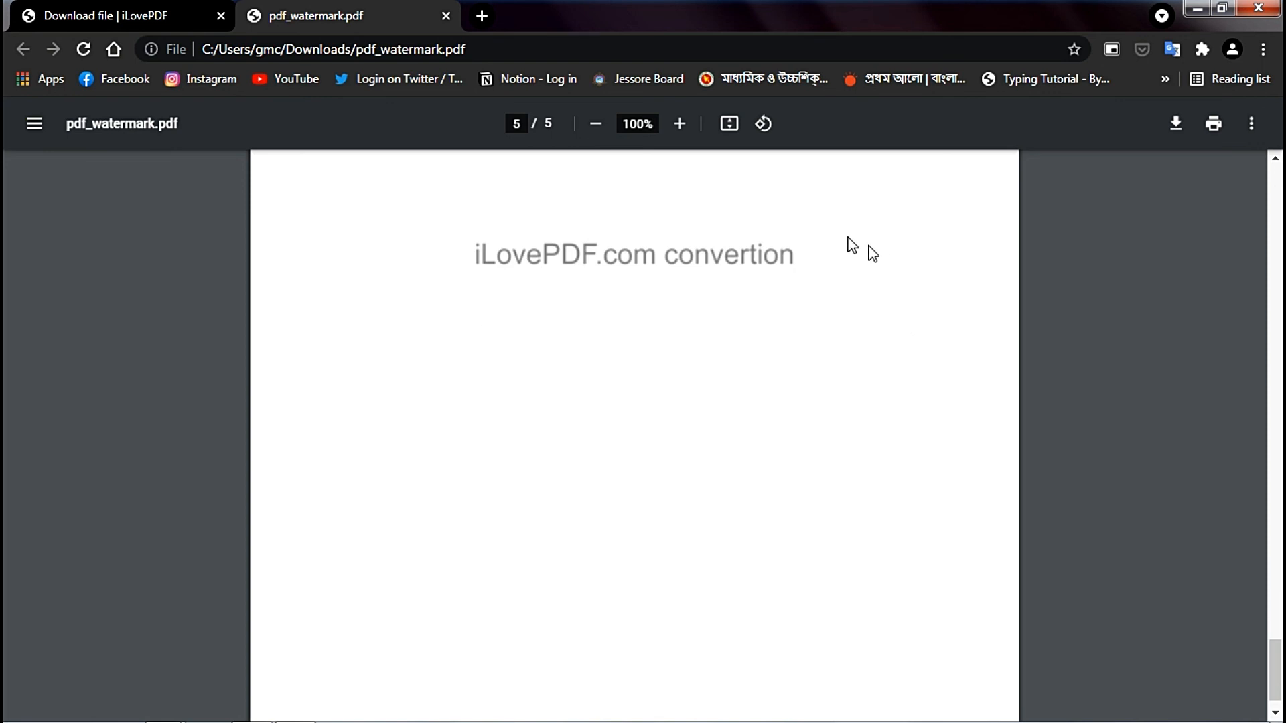
{"action": "left_click", "coordinate": [445, 15]}
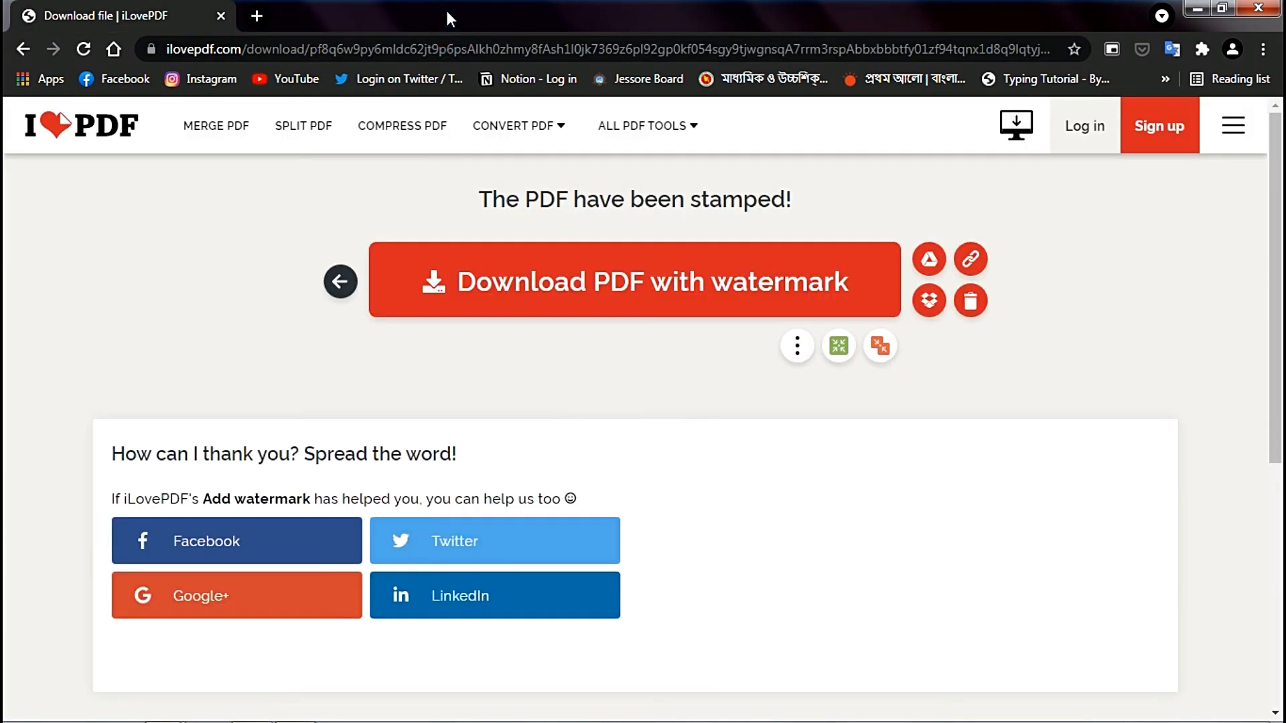
- Return to the iLovePDF home page, open the Rotate PDF tool and load pdf-1 from the Splite pdf folder
{"action": "left_click", "coordinate": [85, 126]}
{"action": "scroll", "coordinate": [852, 411], "scroll_direction": "down", "scroll_amount": 7}
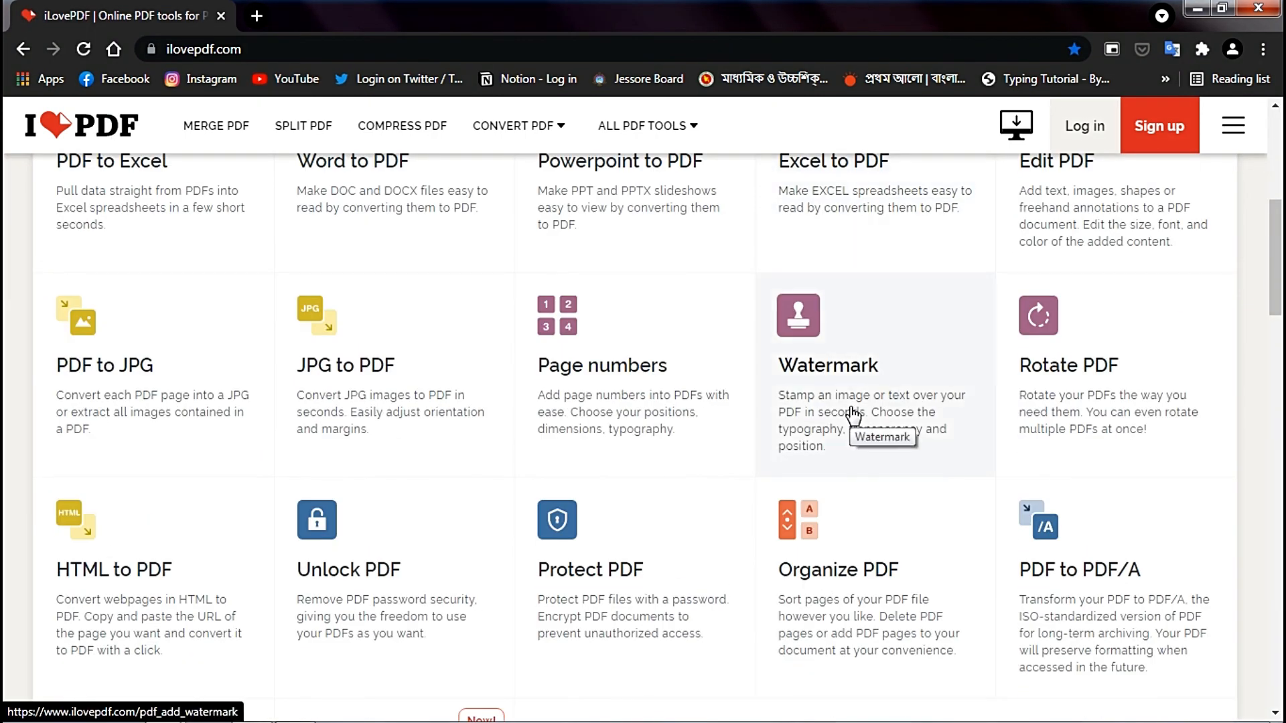
{"action": "left_click", "coordinate": [1017, 350]}
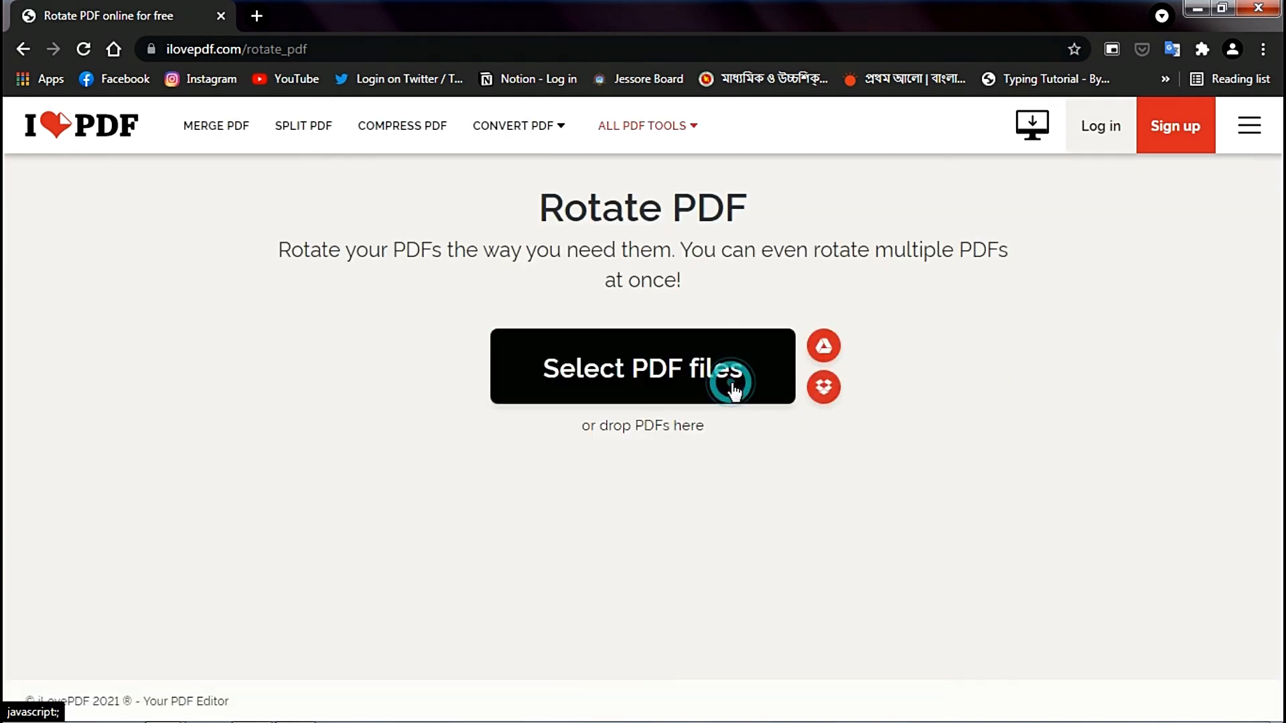
{"action": "left_click", "coordinate": [732, 384]}
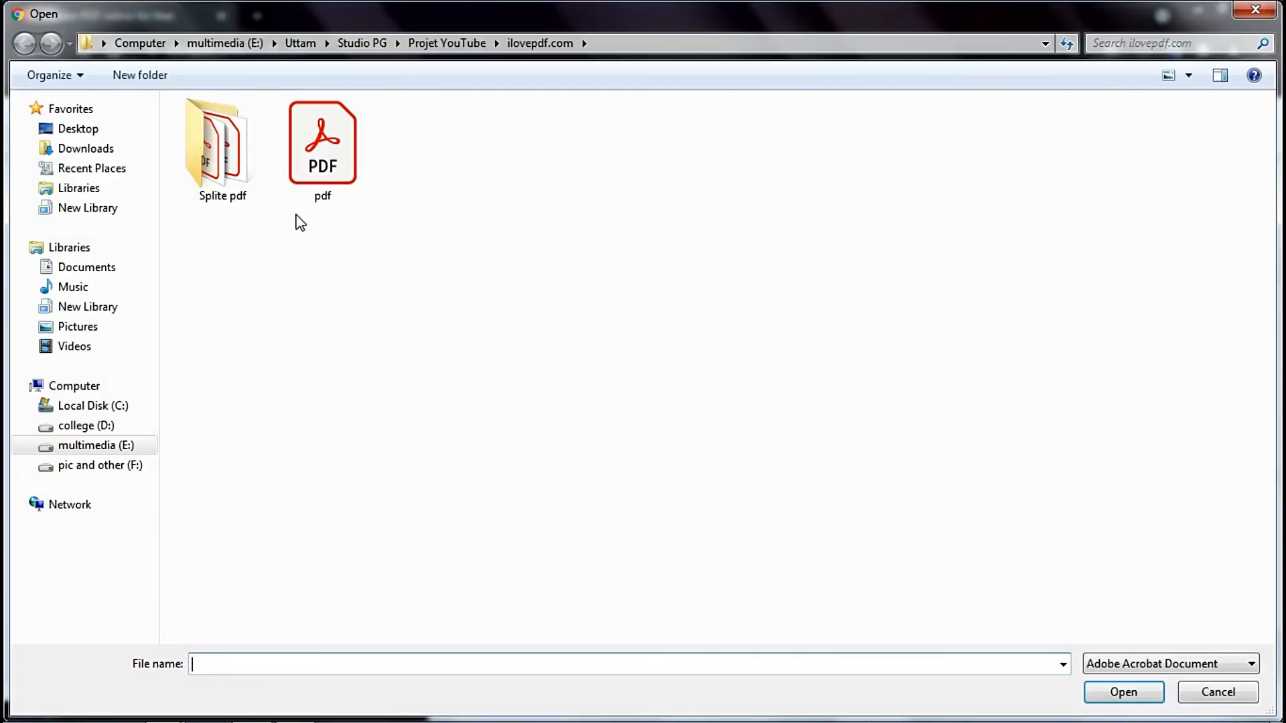
{"action": "double_click", "coordinate": [253, 168]}
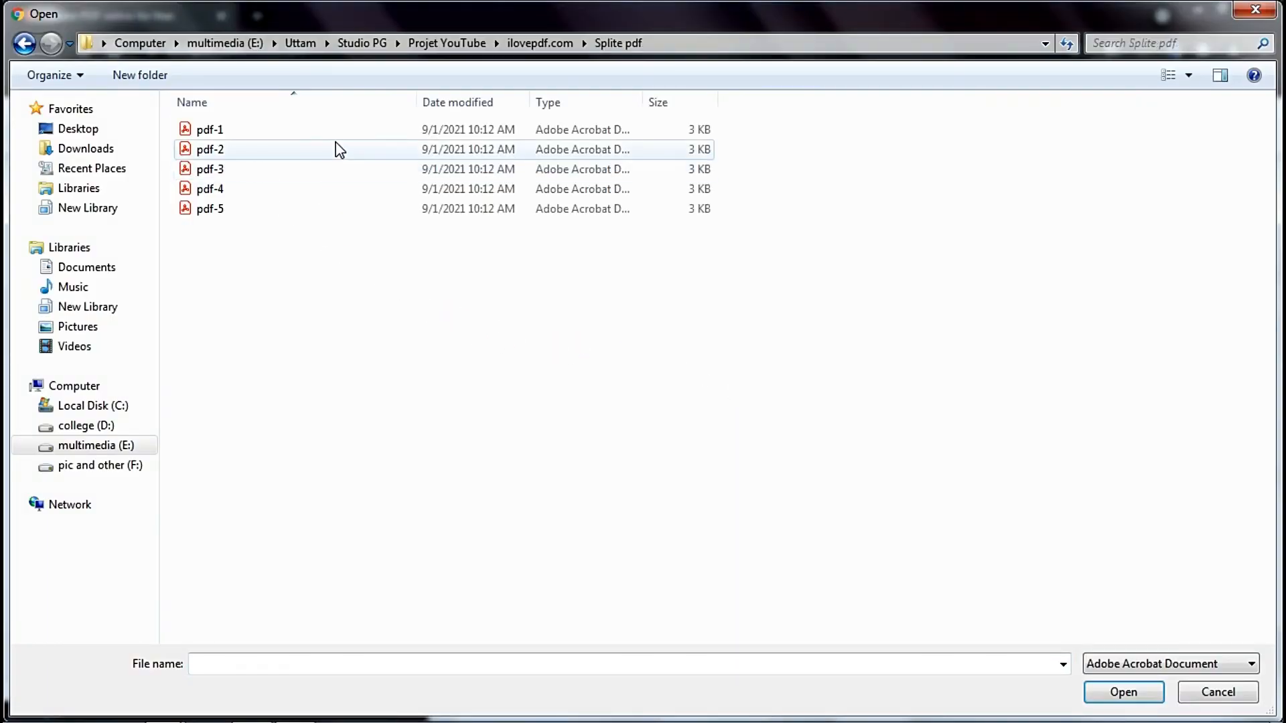
{"action": "double_click", "coordinate": [377, 128]}
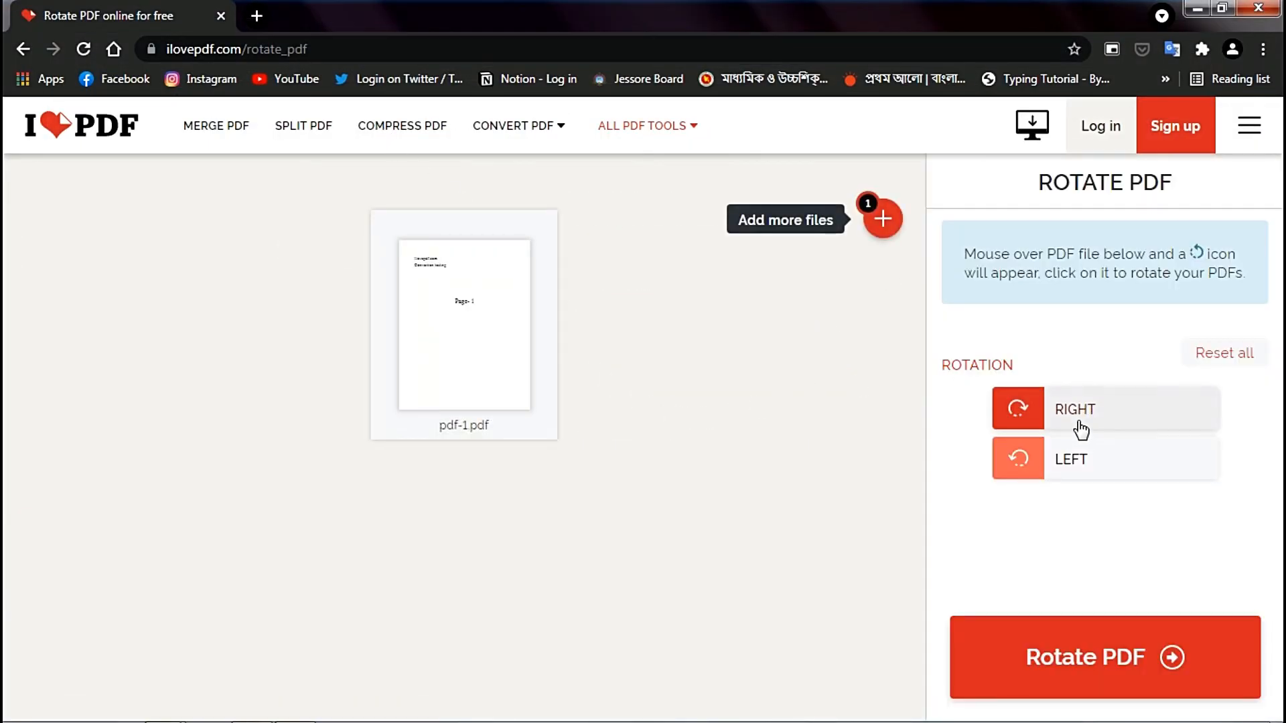
- Try rotating pdf-1.pdf twice to the right and turn it back with two left rotations
{"action": "left_click", "coordinate": [1081, 429]}
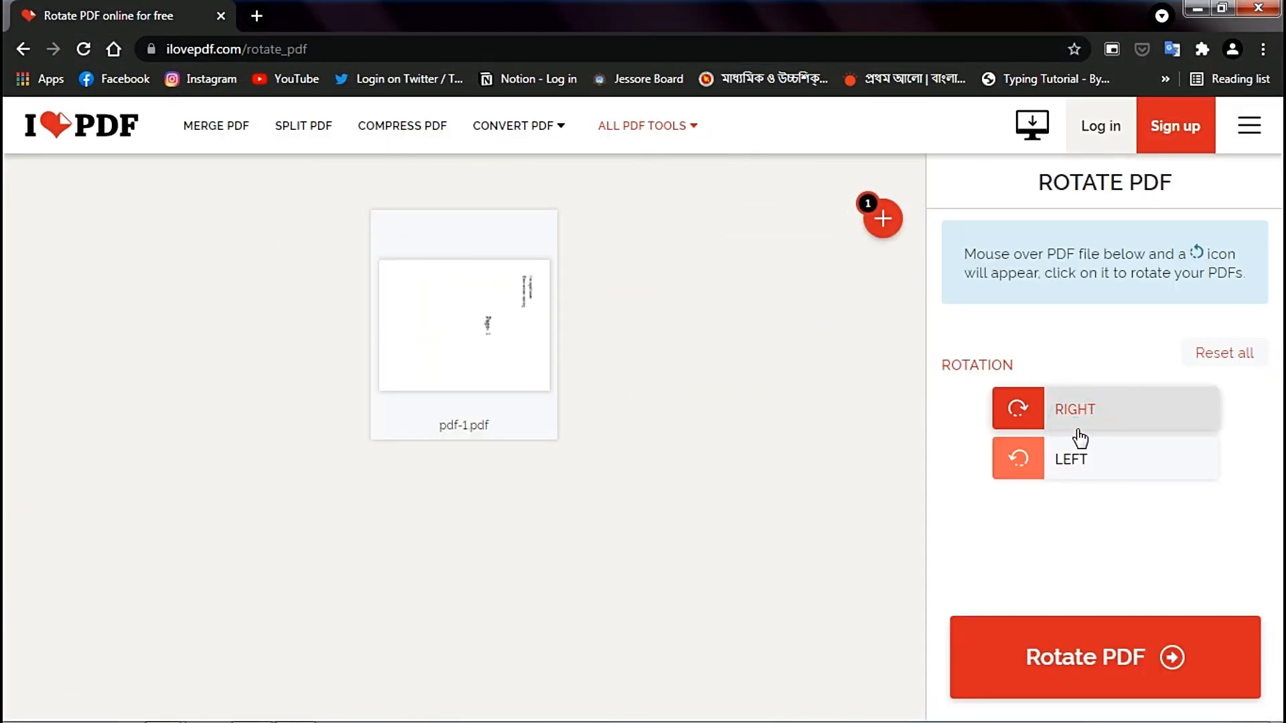
{"action": "left_click", "coordinate": [1066, 410]}
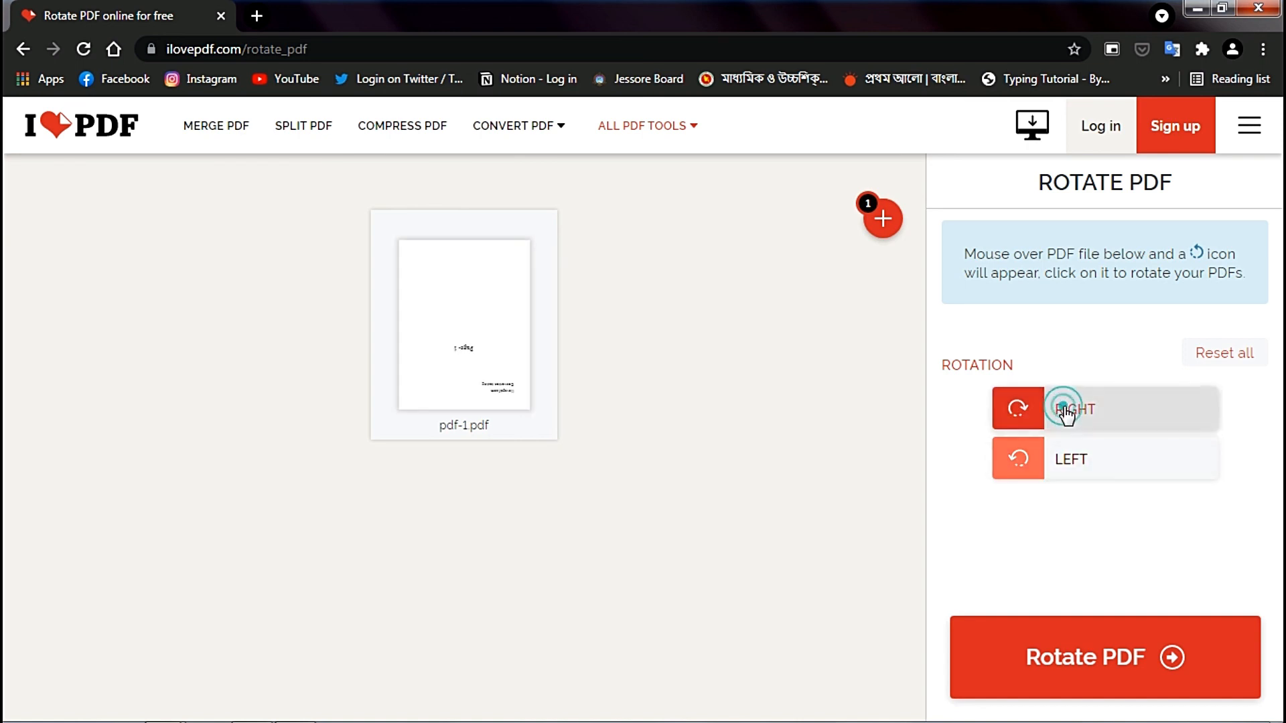
{"action": "left_click", "coordinate": [1068, 458]}
{"action": "left_click", "coordinate": [1068, 458]}
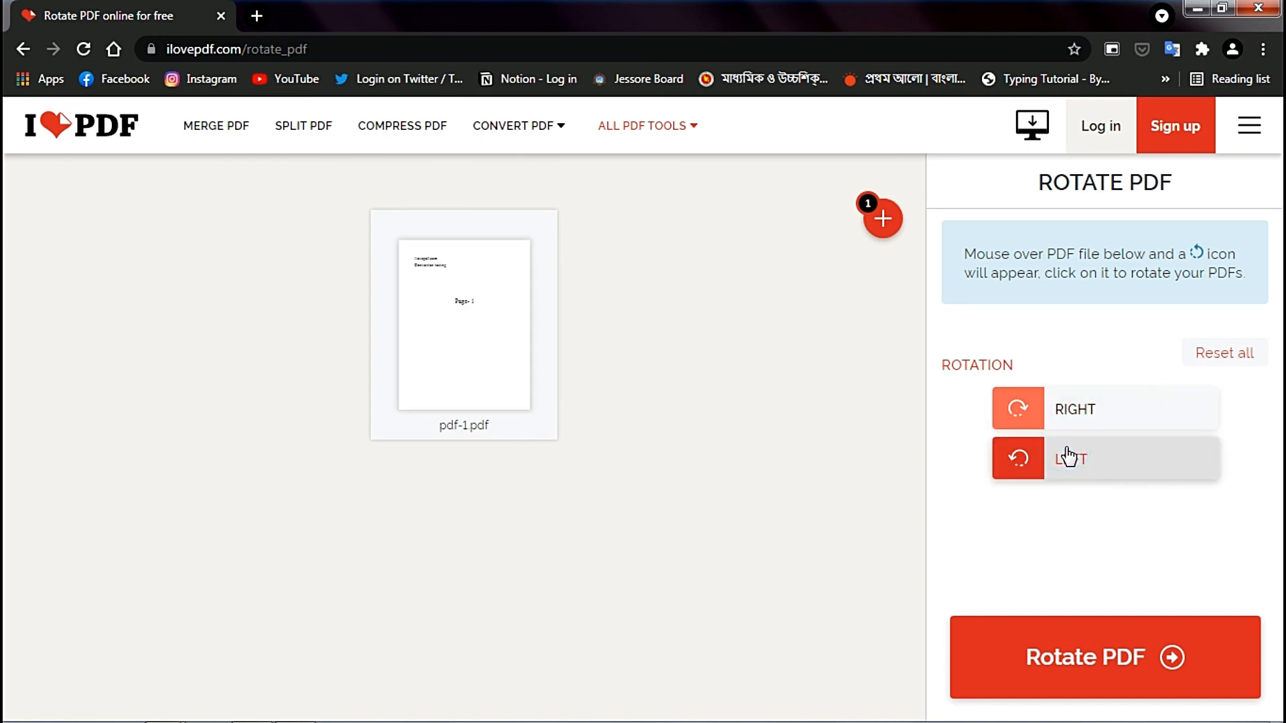
- Rotate pdf-1.pdf upside down with two right rotations and download the rotated PDF
{"action": "left_click", "coordinate": [1062, 403]}
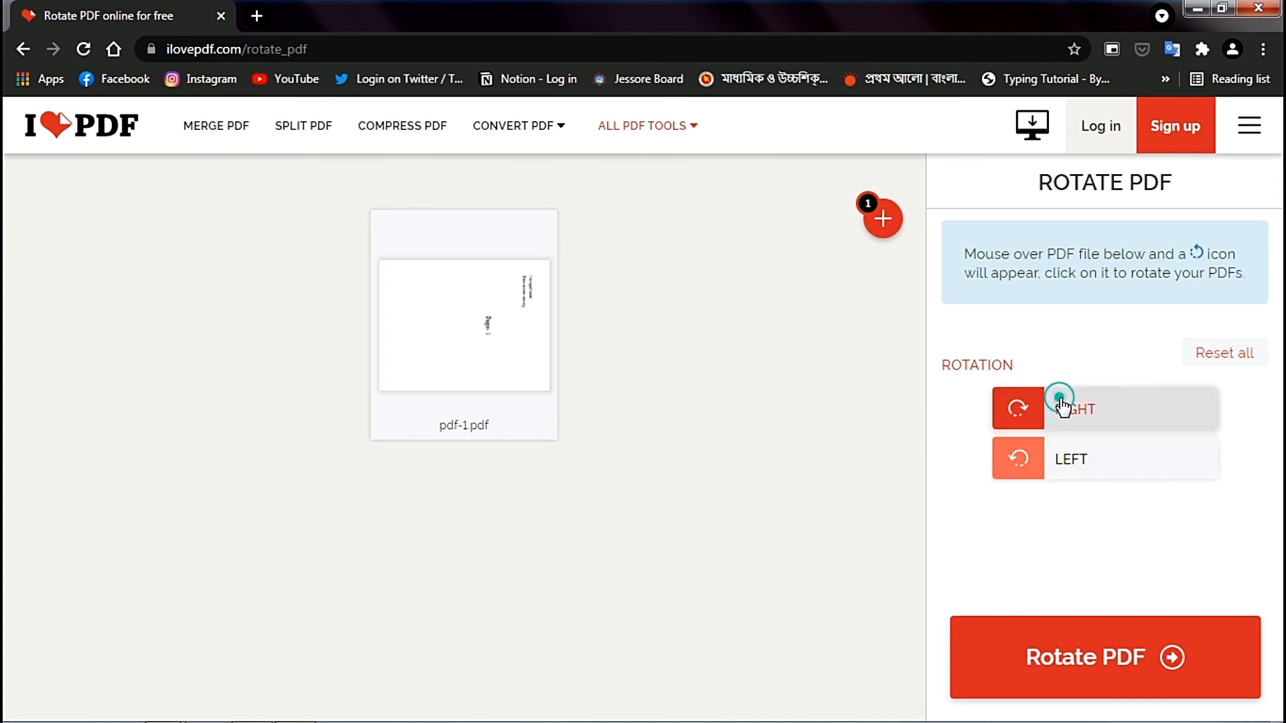
{"action": "left_click", "coordinate": [1062, 403]}
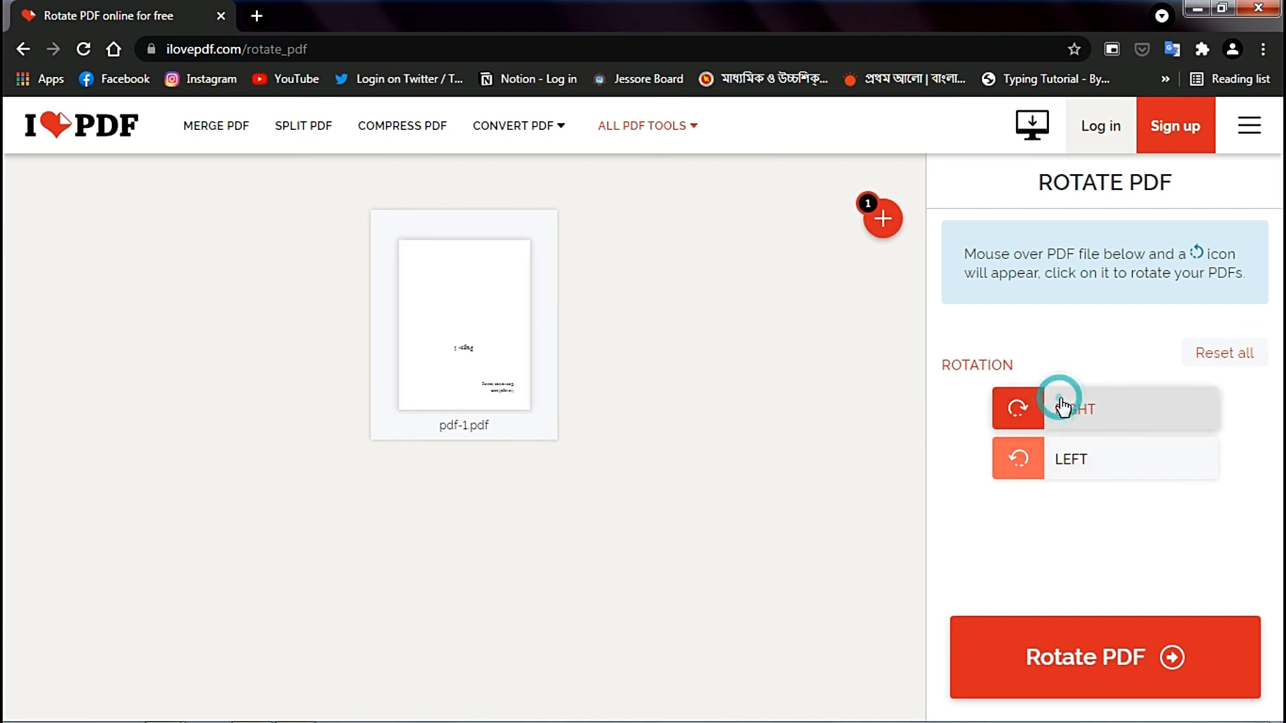
{"action": "left_click", "coordinate": [1095, 636]}
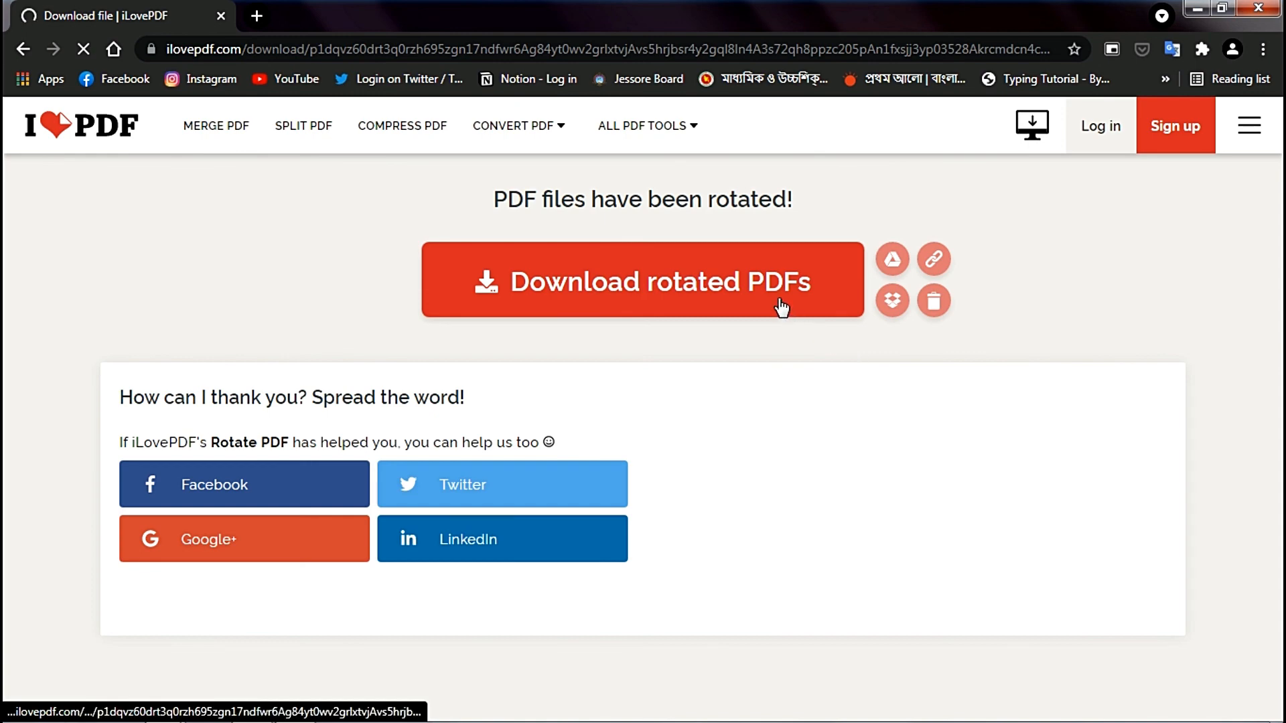
{"action": "left_click", "coordinate": [781, 305]}
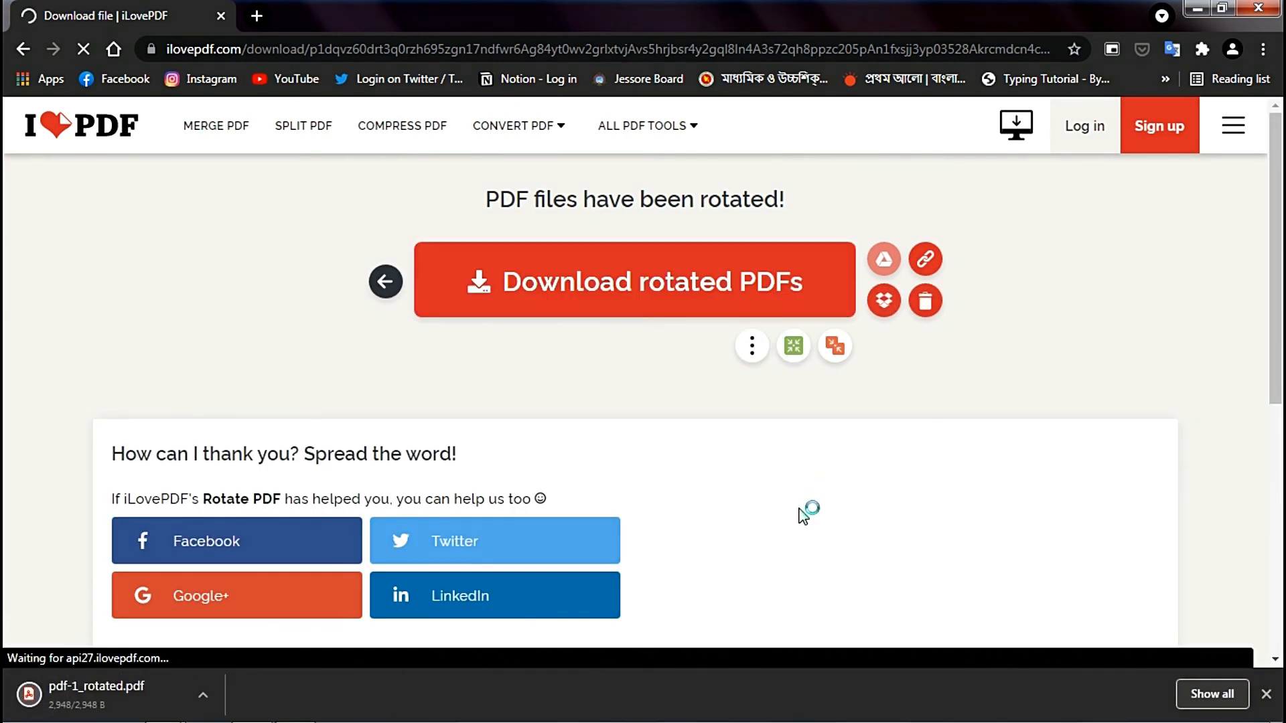
- Open the downloaded pdf-1_rotated.pdf and check the orientation of its page
{"action": "left_click", "coordinate": [172, 703]}
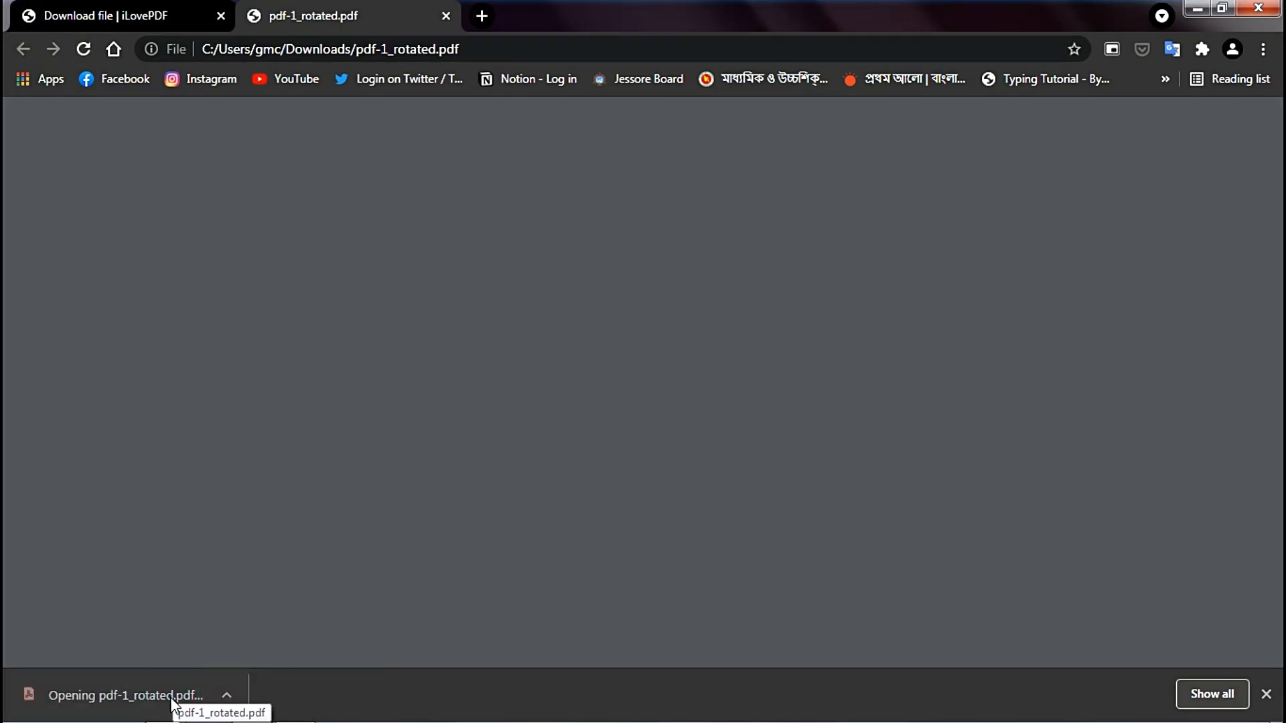
{"action": "left_click", "coordinate": [1266, 694]}
{"action": "scroll", "coordinate": [940, 560], "scroll_direction": "down", "scroll_amount": 5}
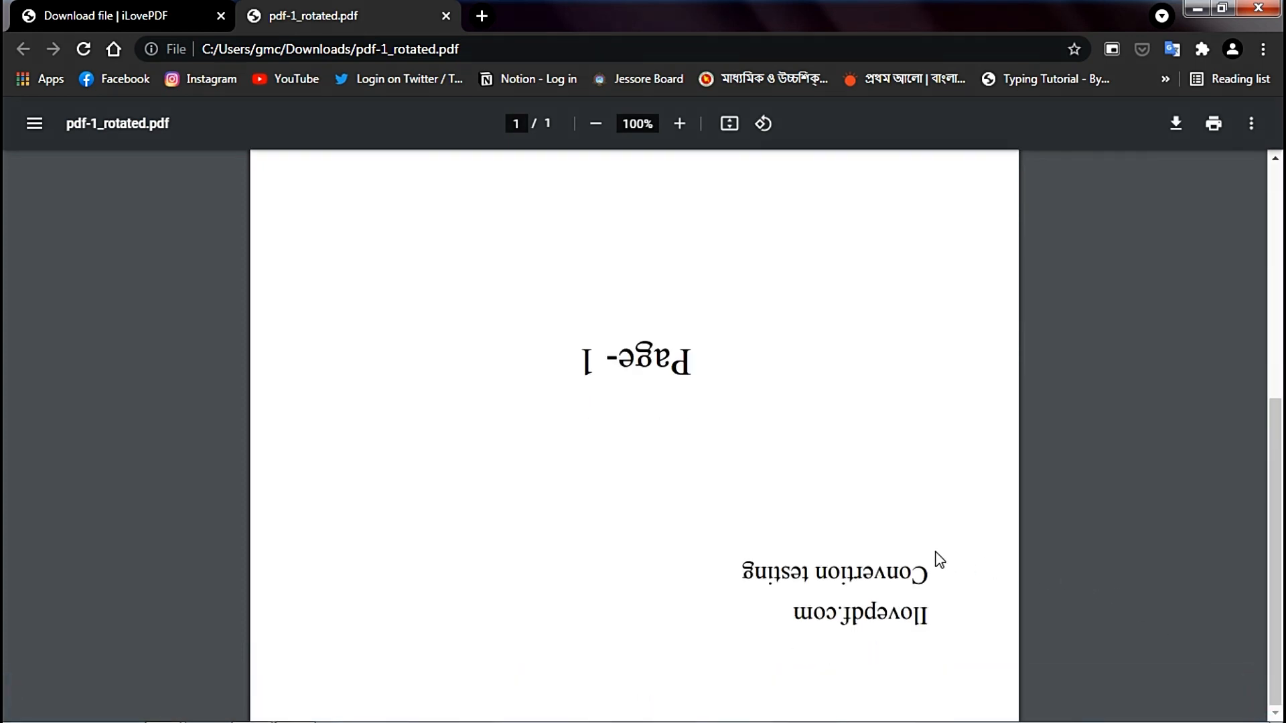